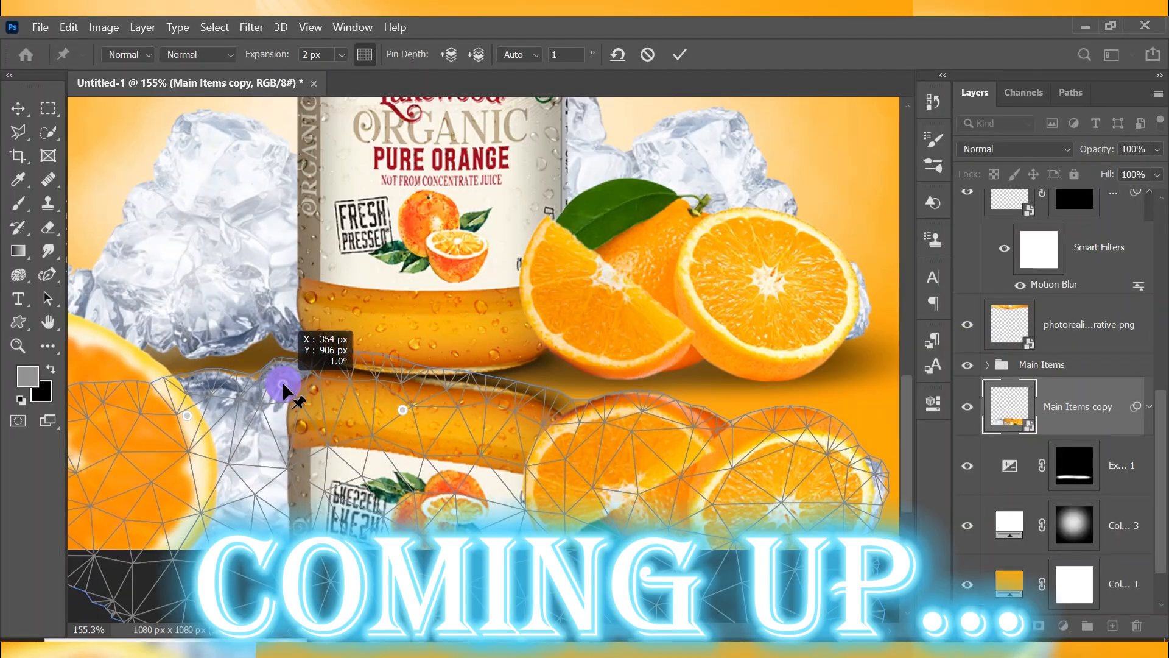
pyautogui.moveTo(282, 384); pyautogui.dragTo(637, 415)
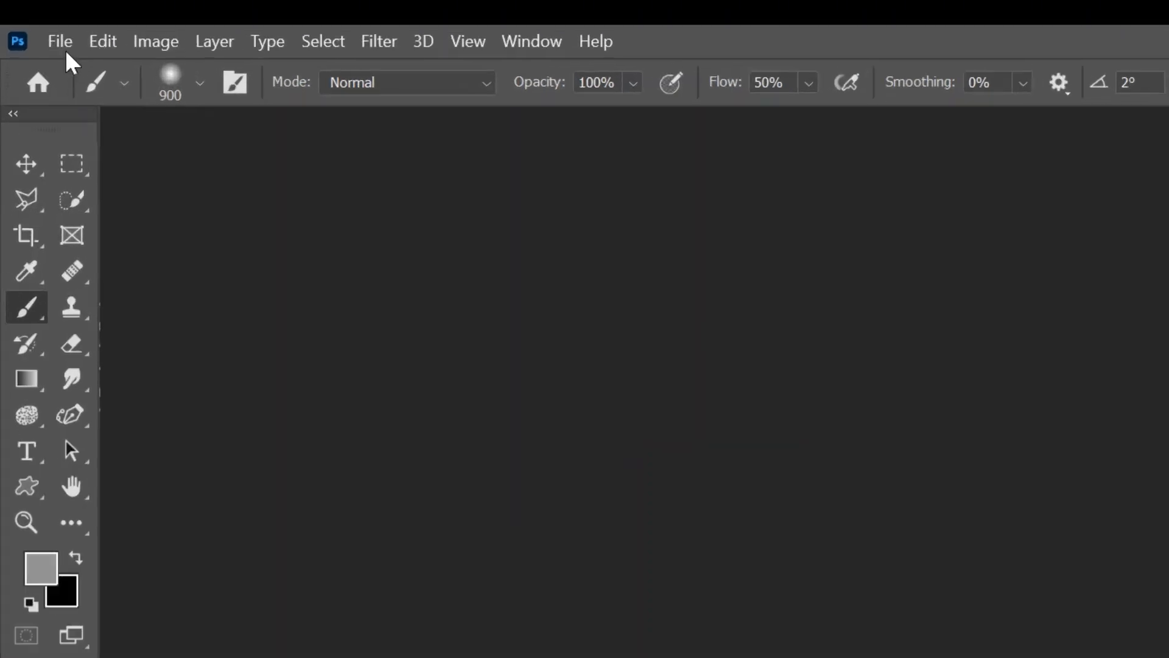
# Create a new 1080 x 1080 pixel RGB document at 300 pixels per inch.
pyautogui.click(41, 27)
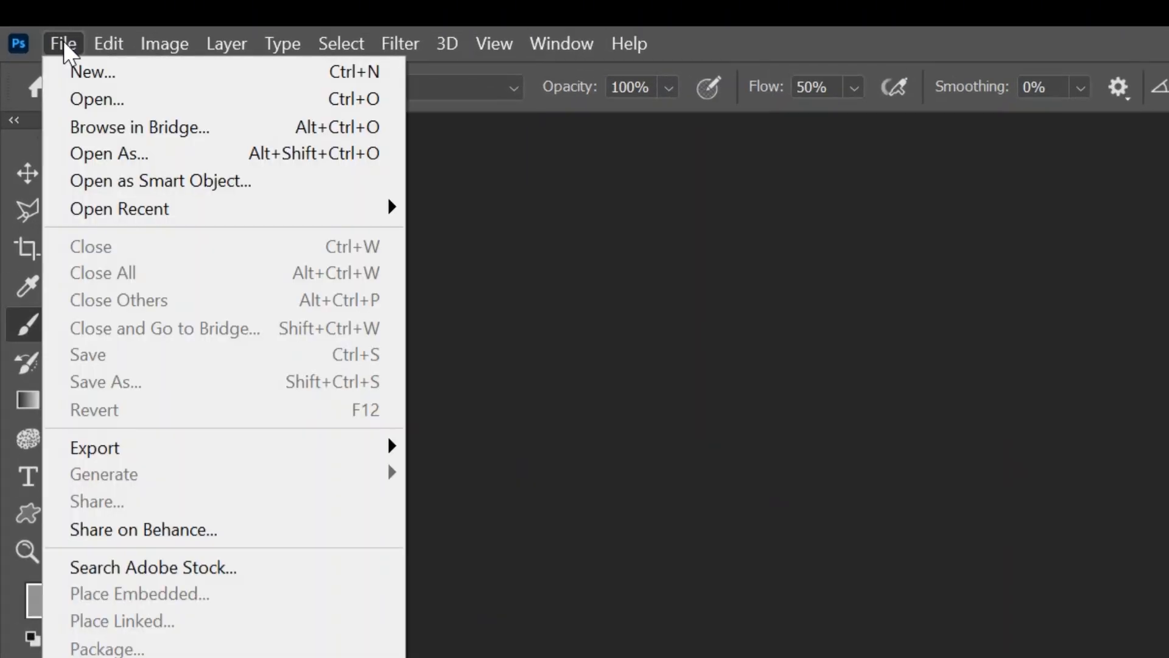
pyautogui.click(85, 71)
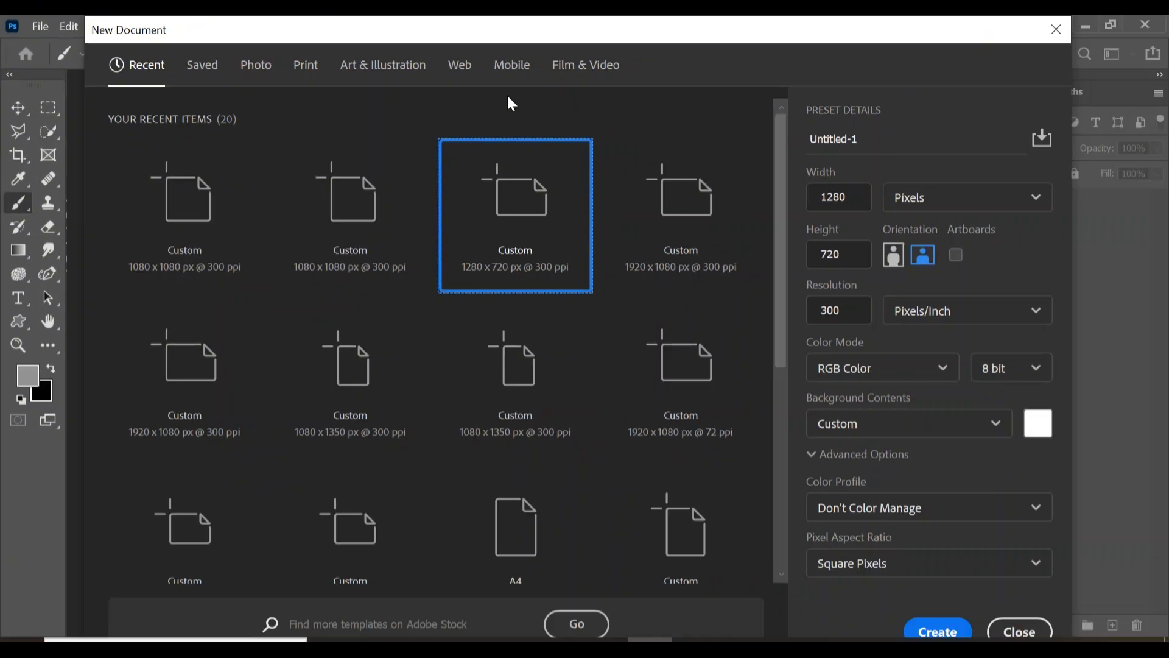
pyautogui.doubleClick(847, 197)
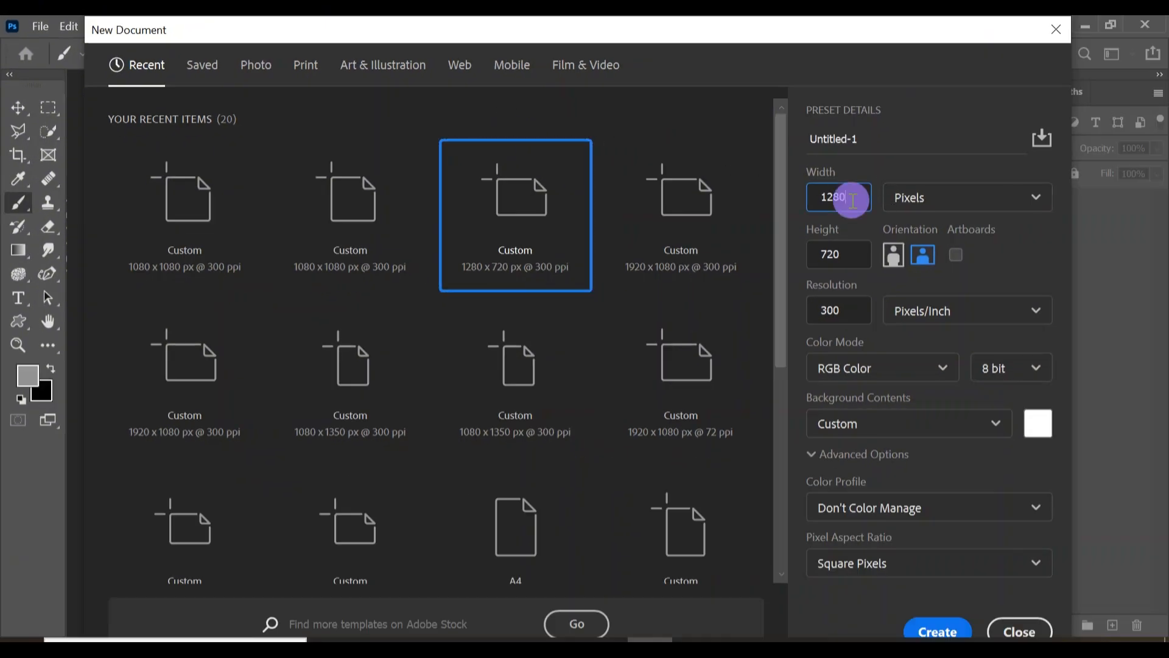
pyautogui.press('BackSpace')
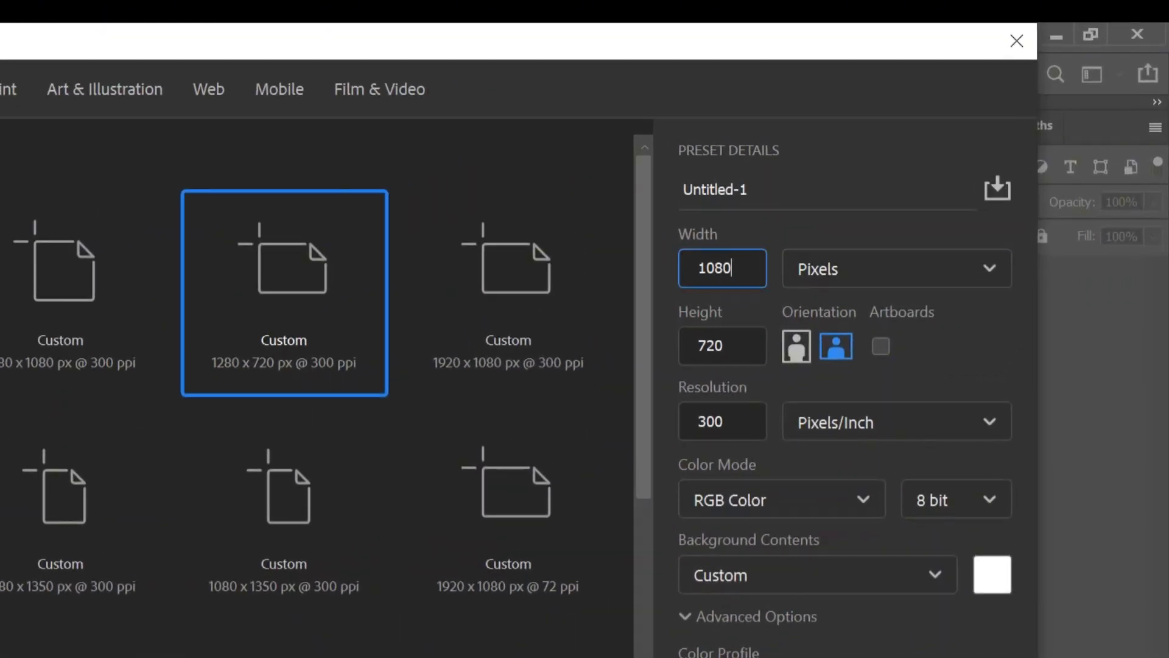
pyautogui.doubleClick(750, 353)
pyautogui.press('BackSpace')
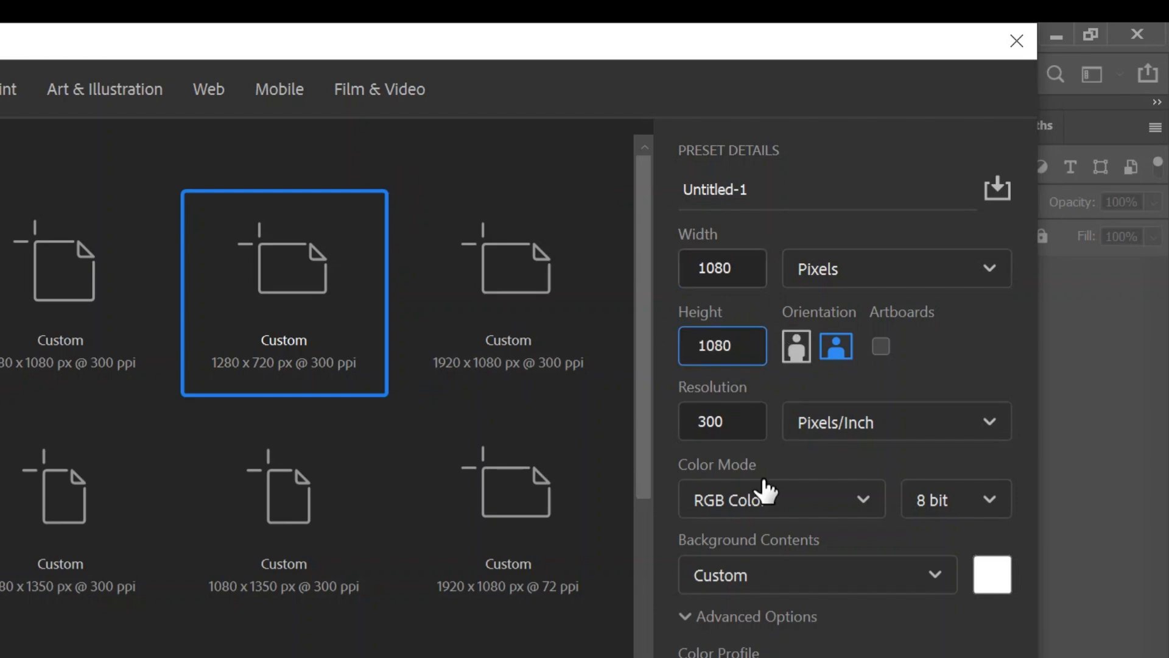
pyautogui.click(756, 460)
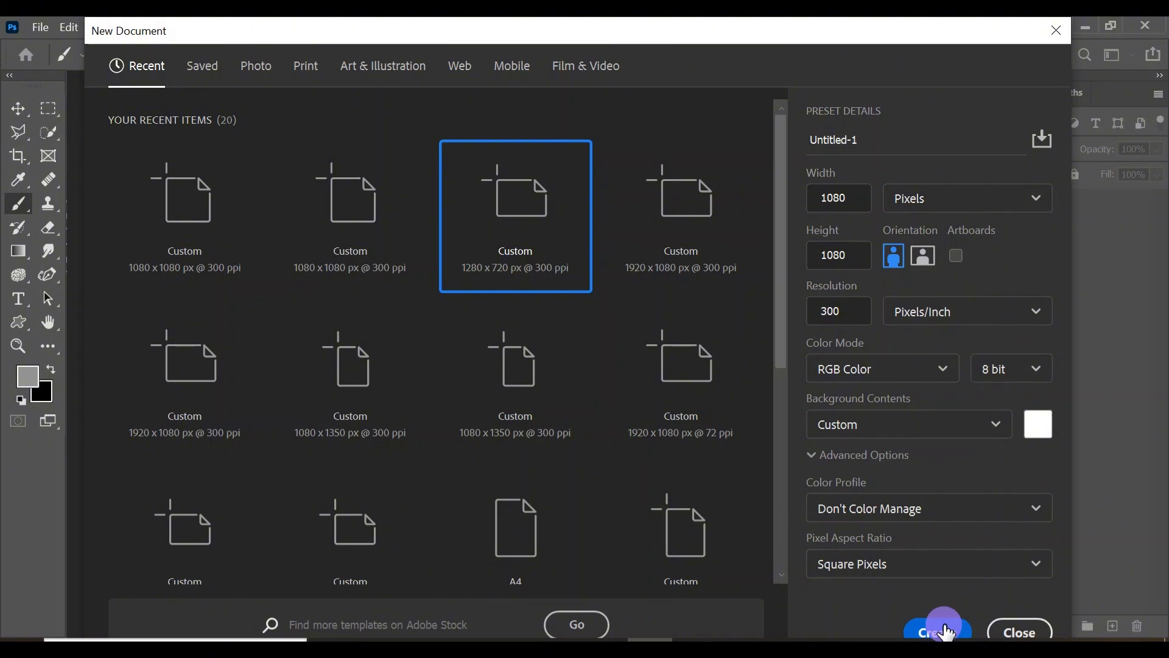
pyautogui.click(946, 632)
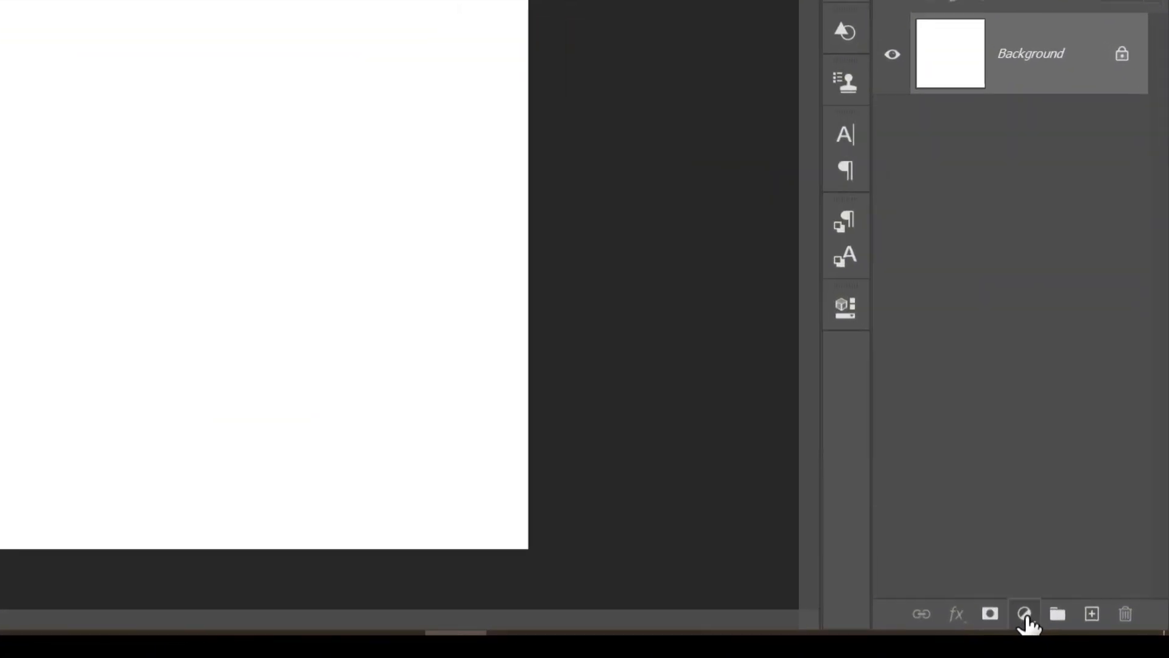
# Add a Solid Color fill layer in orange-yellow (ffbc47) above the background.
pyautogui.click(1024, 616)
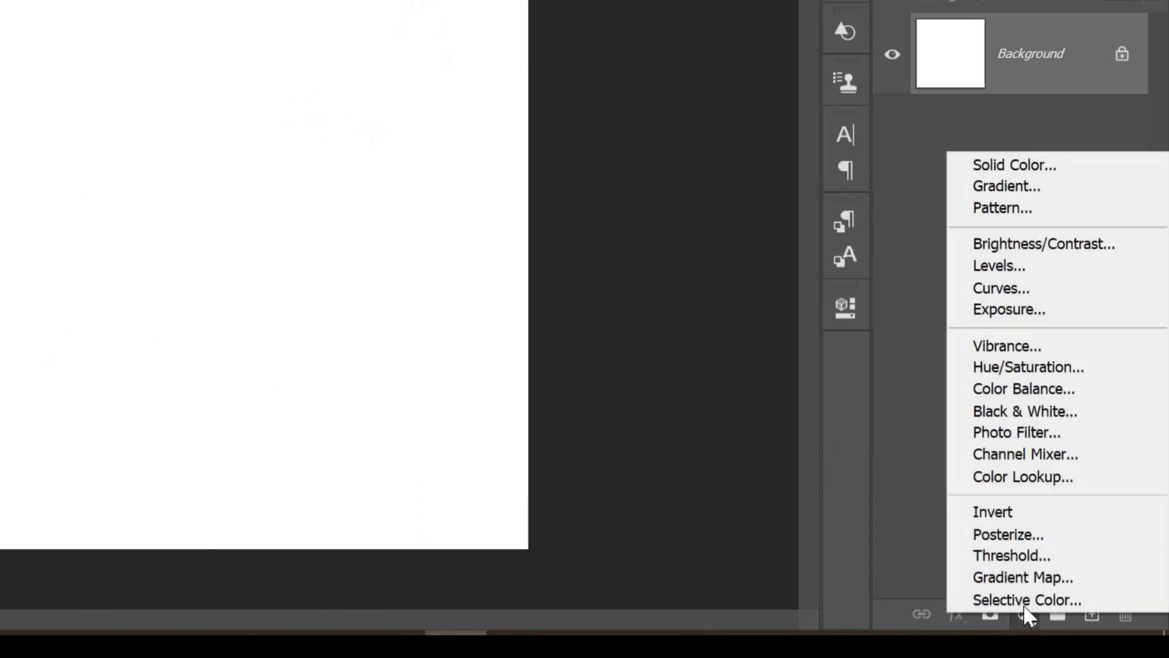
pyautogui.click(1035, 170)
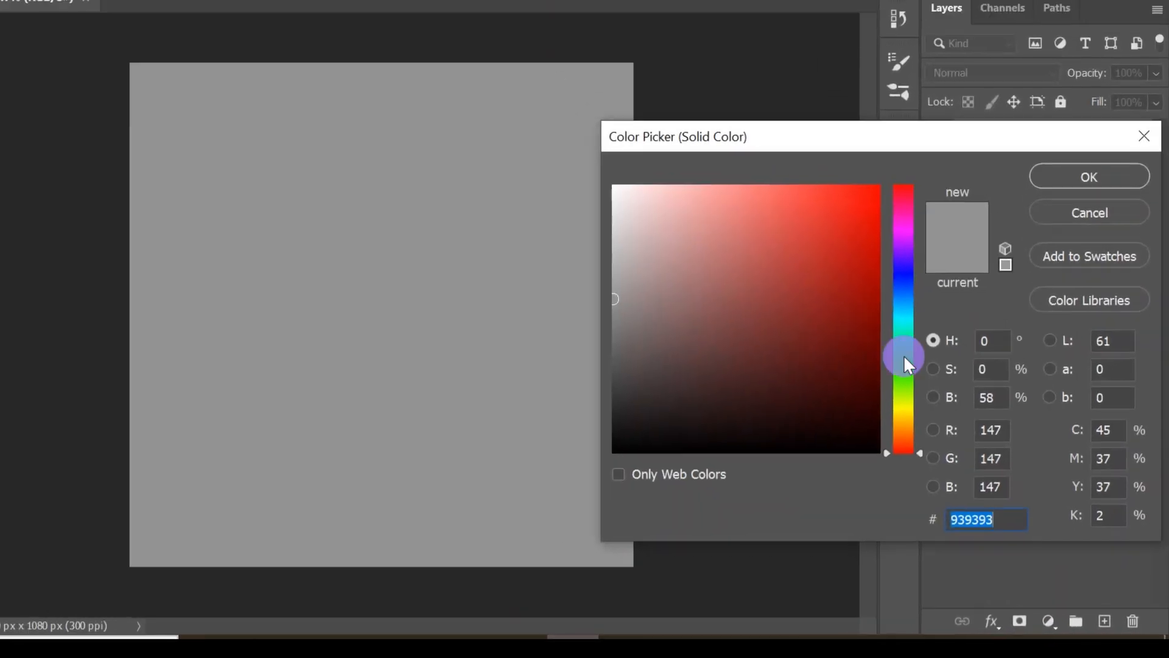
pyautogui.moveTo(907, 356); pyautogui.dragTo(911, 422)
pyautogui.moveTo(794, 253); pyautogui.dragTo(807, 184)
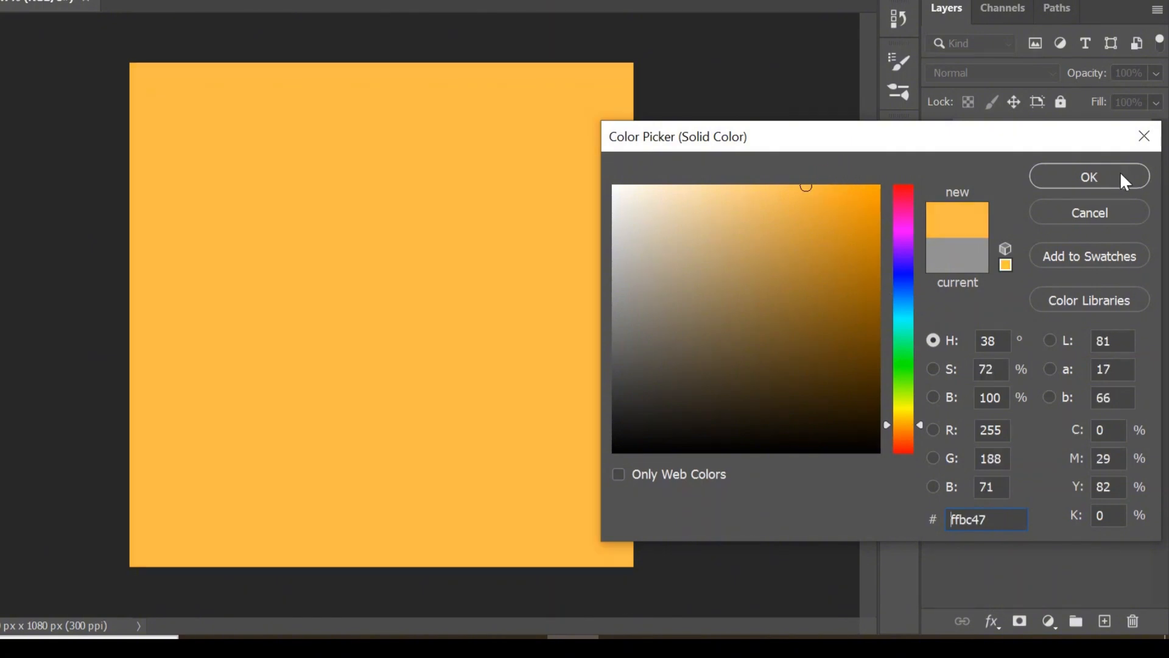
pyautogui.click(1112, 171)
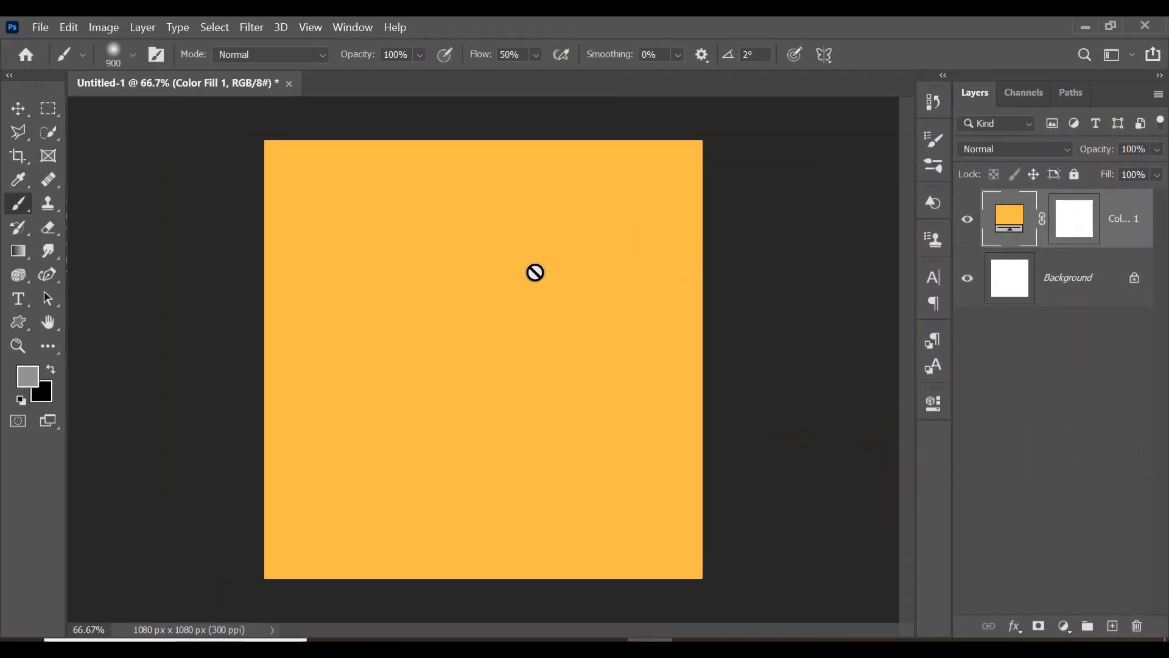
# Place the transparent-ice-cubes-cluster image from the Orange Juice folder as an embedded object.
pyautogui.click(40, 28)
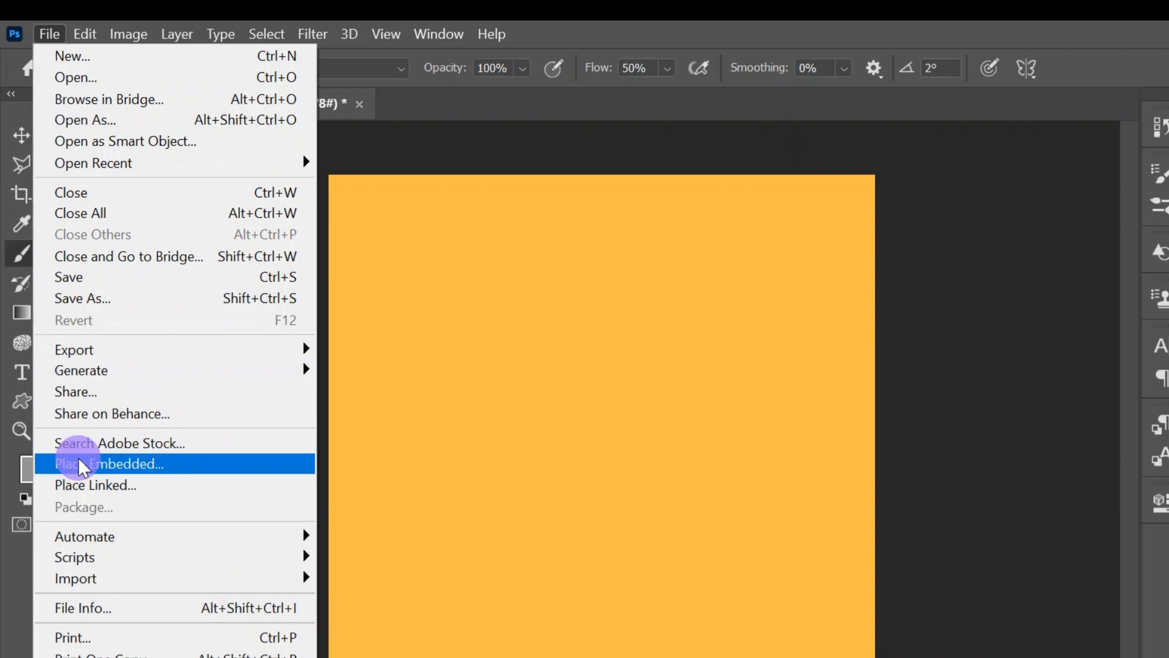
pyautogui.click(53, 465)
pyautogui.moveTo(769, 219); pyautogui.dragTo(773, 317)
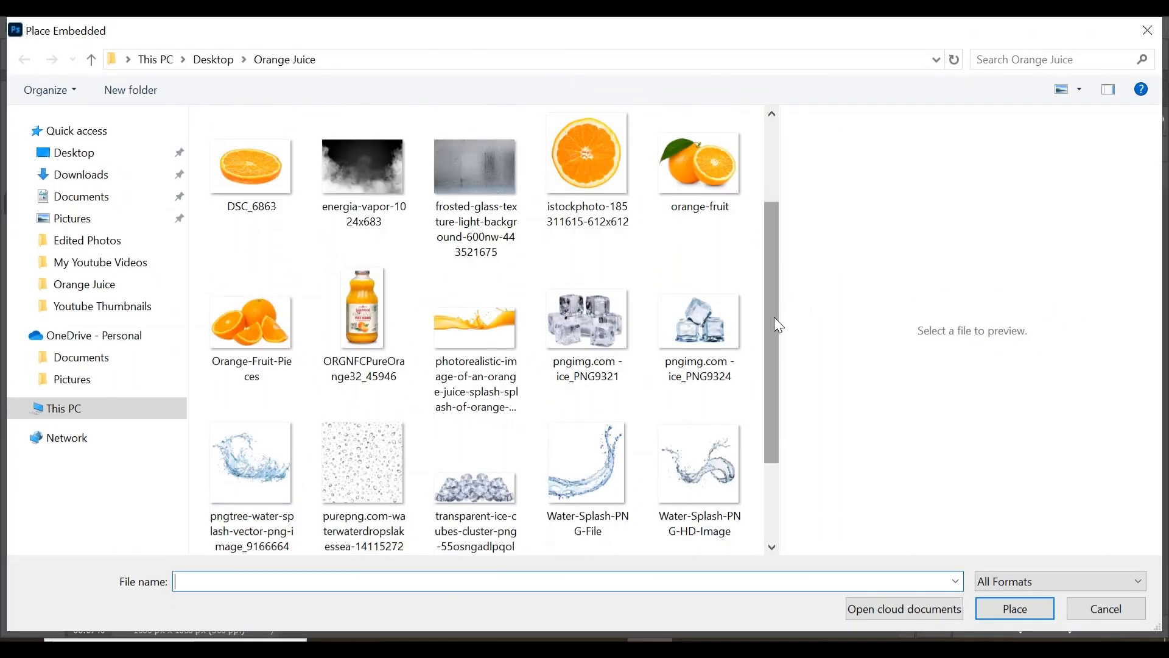
pyautogui.click(625, 469)
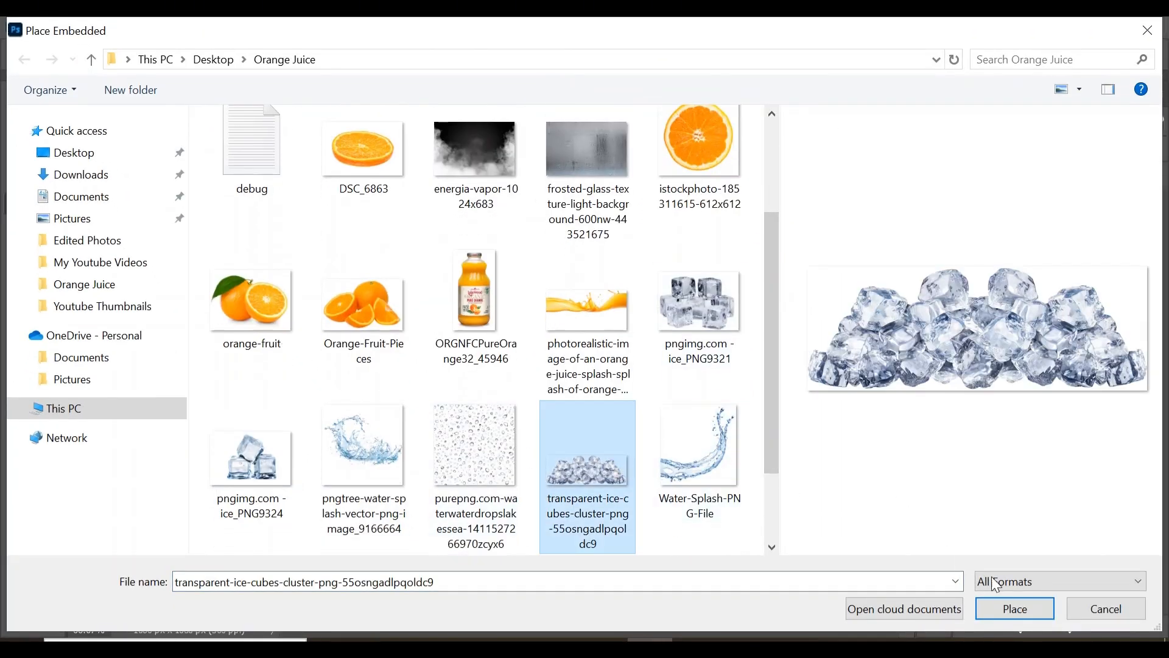
pyautogui.click(1014, 609)
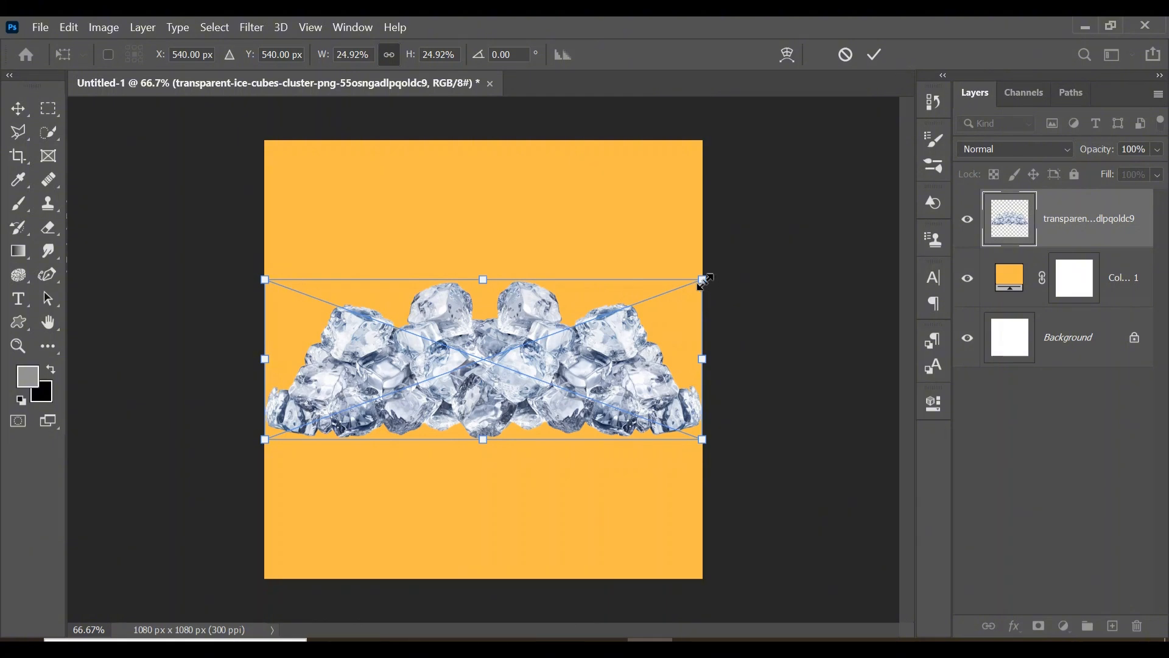
# Scale the ice cubes to about 20% and position them centred in the lower part of the canvas.
pyautogui.moveTo(702, 280); pyautogui.dragTo(629, 309)
pyautogui.moveTo(444, 384); pyautogui.dragTo(484, 451)
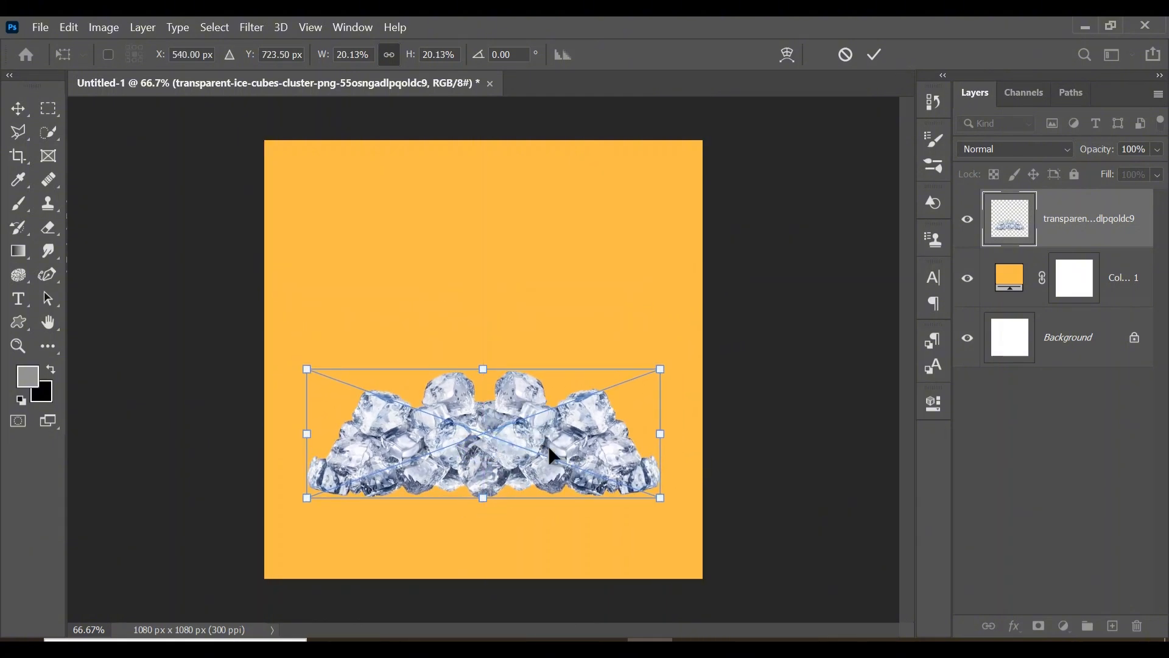
pyautogui.press('Return')
pyautogui.press('b')
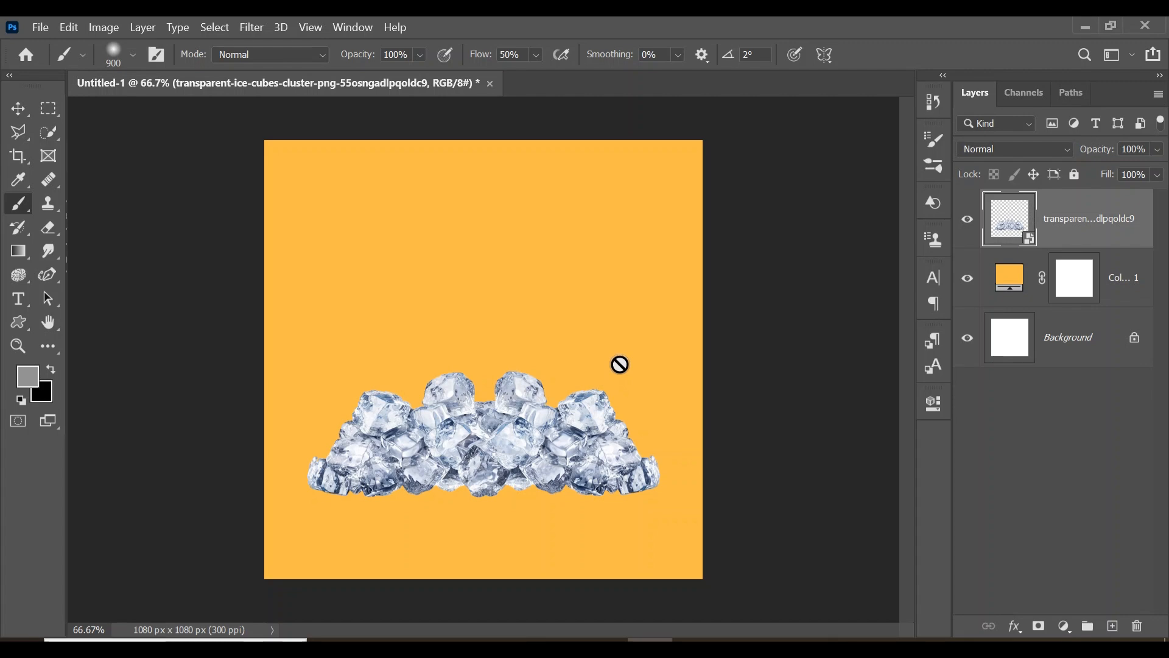
# Place the orange-fruit image as an embedded object above the ice cubes.
pyautogui.click(41, 27)
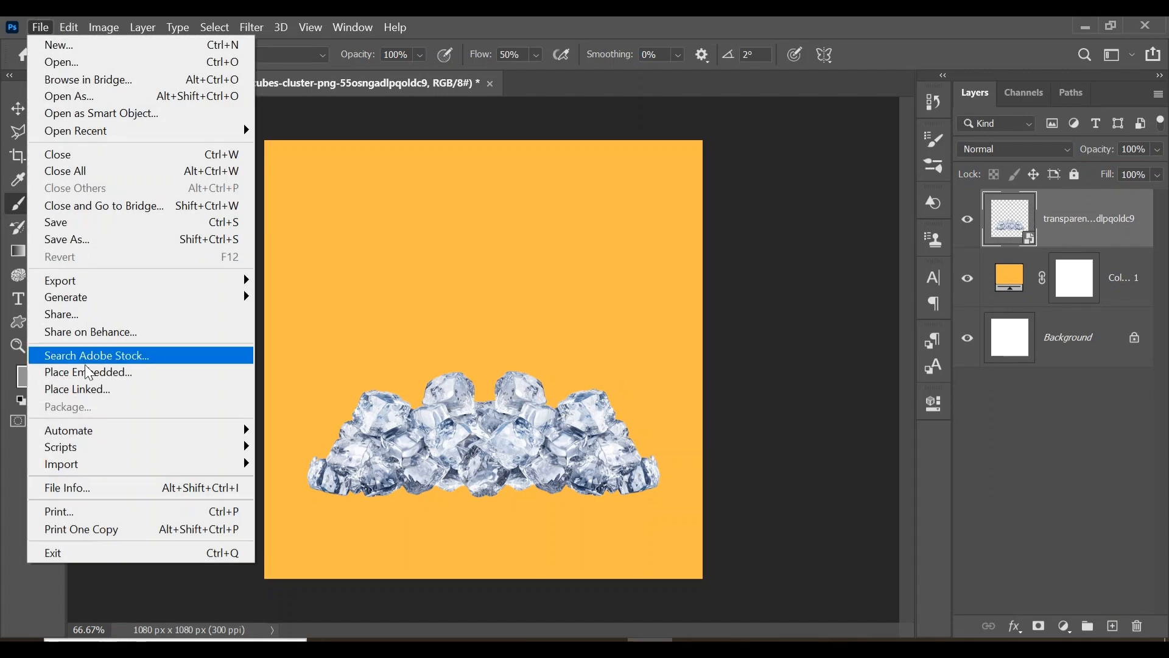
pyautogui.click(104, 370)
pyautogui.click(248, 470)
pyautogui.click(1011, 606)
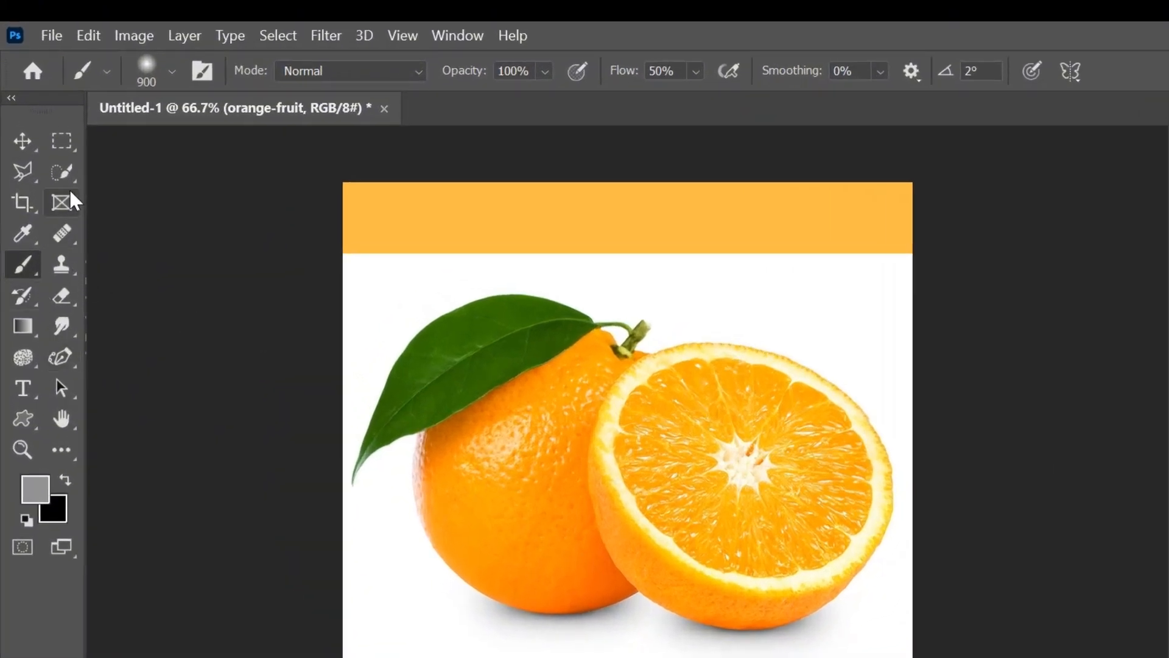
# Select the oranges with Select Subject, refine the whole orange's left edge with Quick Selection, and mask out the white background.
pyautogui.click(65, 173)
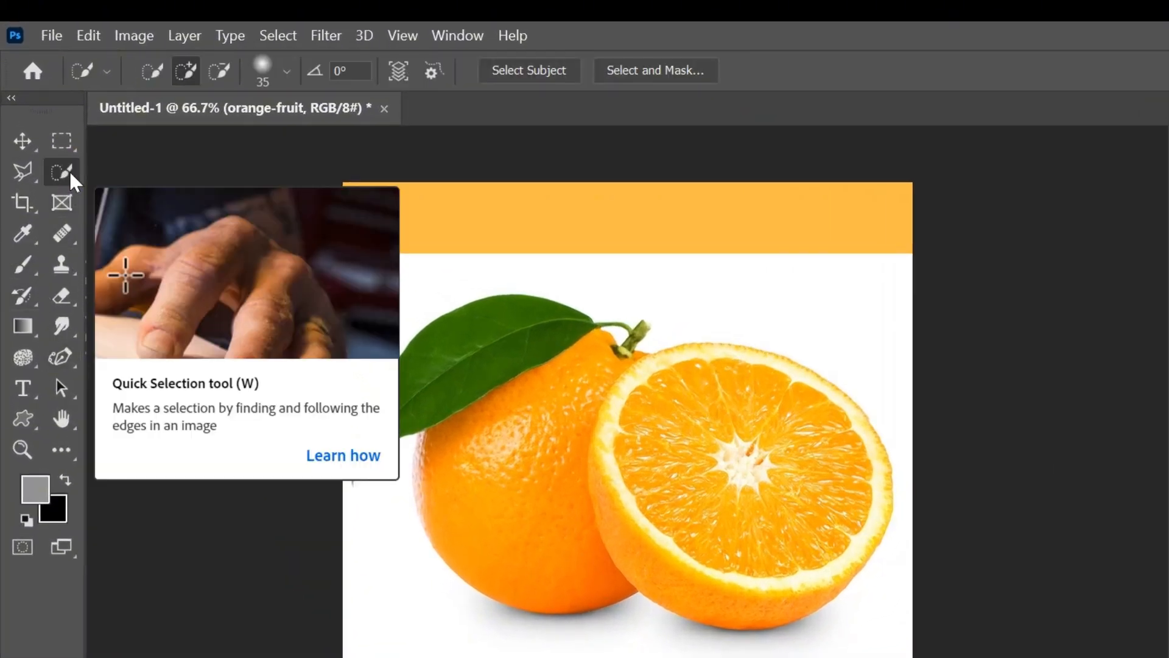
pyautogui.click(544, 65)
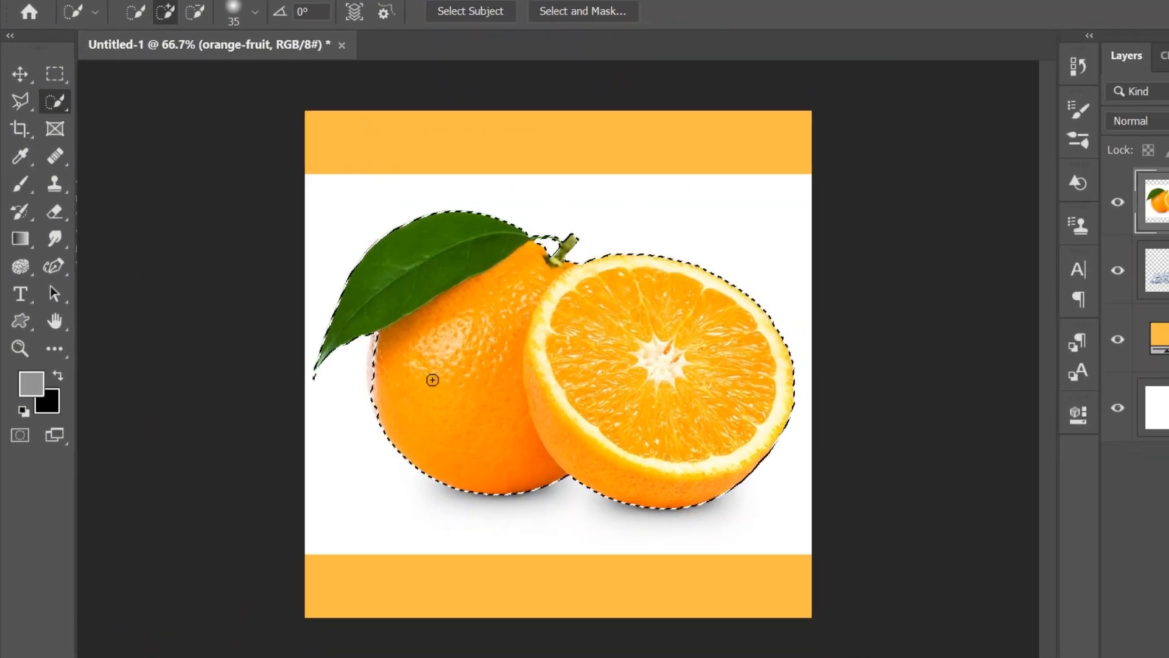
pyautogui.moveTo(381, 335); pyautogui.dragTo(378, 378)
pyautogui.click(373, 347)
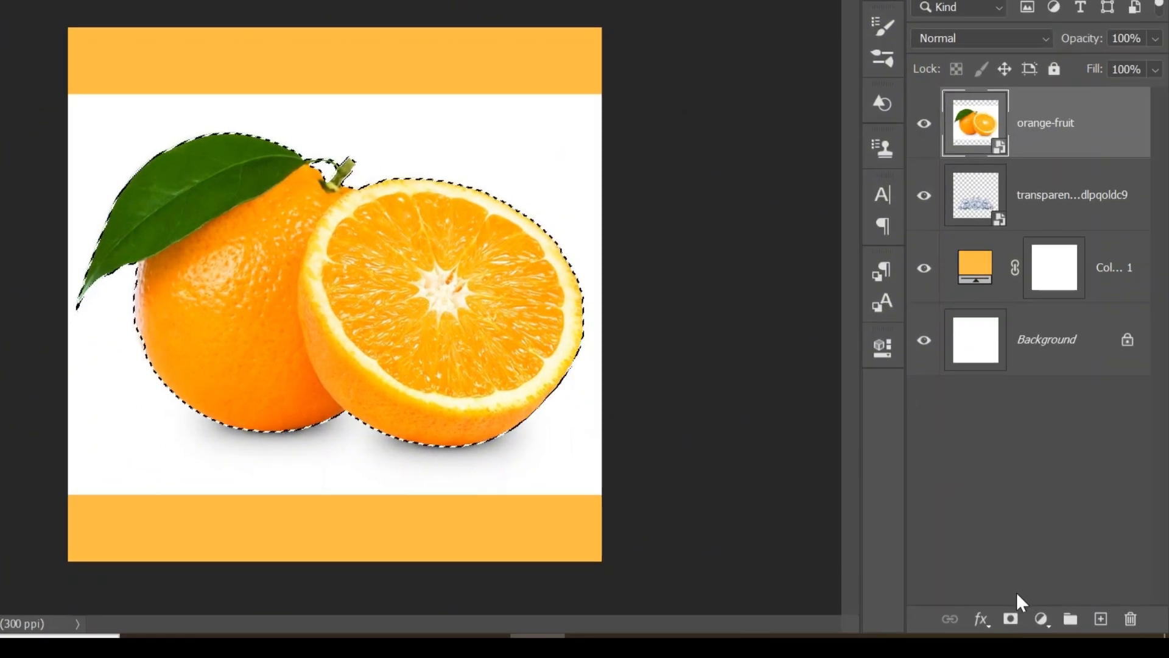
pyautogui.click(1011, 619)
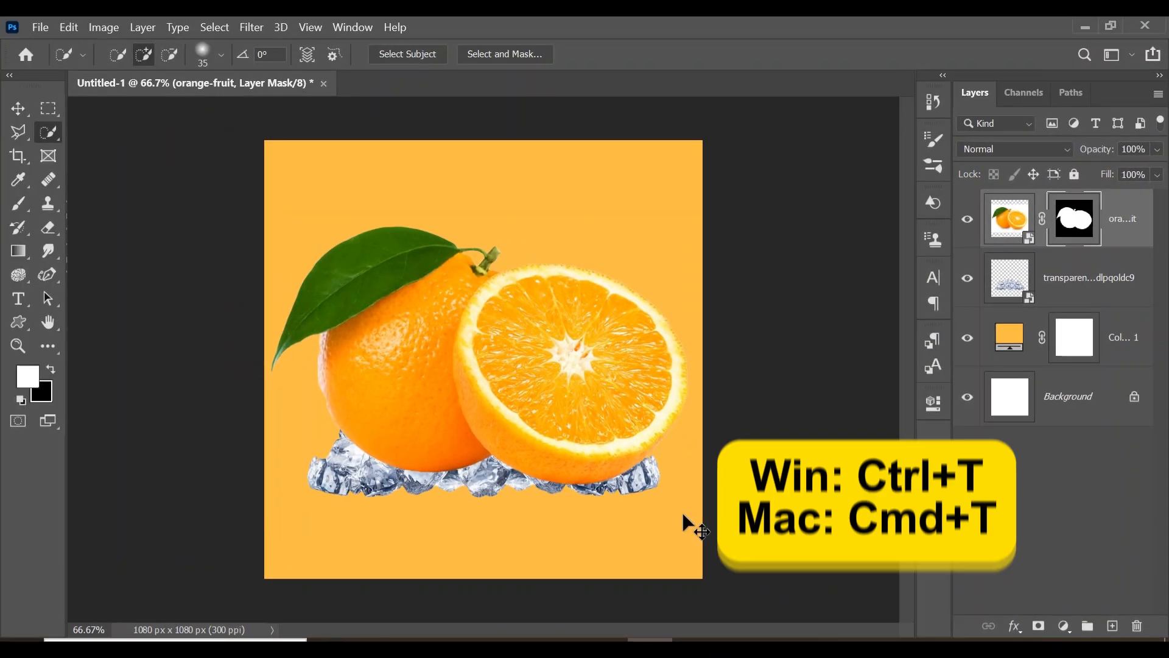
# Scale down the masked oranges and position them in front of the right end of the ice cubes.
pyautogui.hotkey('ctrl', 't')
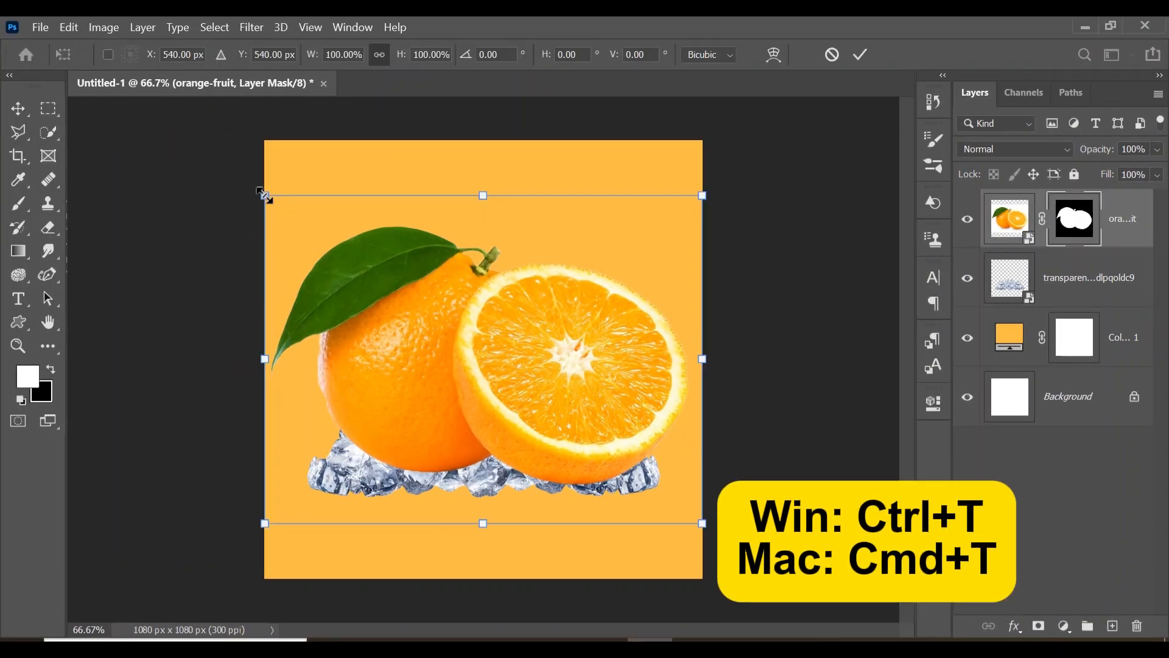
pyautogui.moveTo(264, 195); pyautogui.dragTo(476, 355)
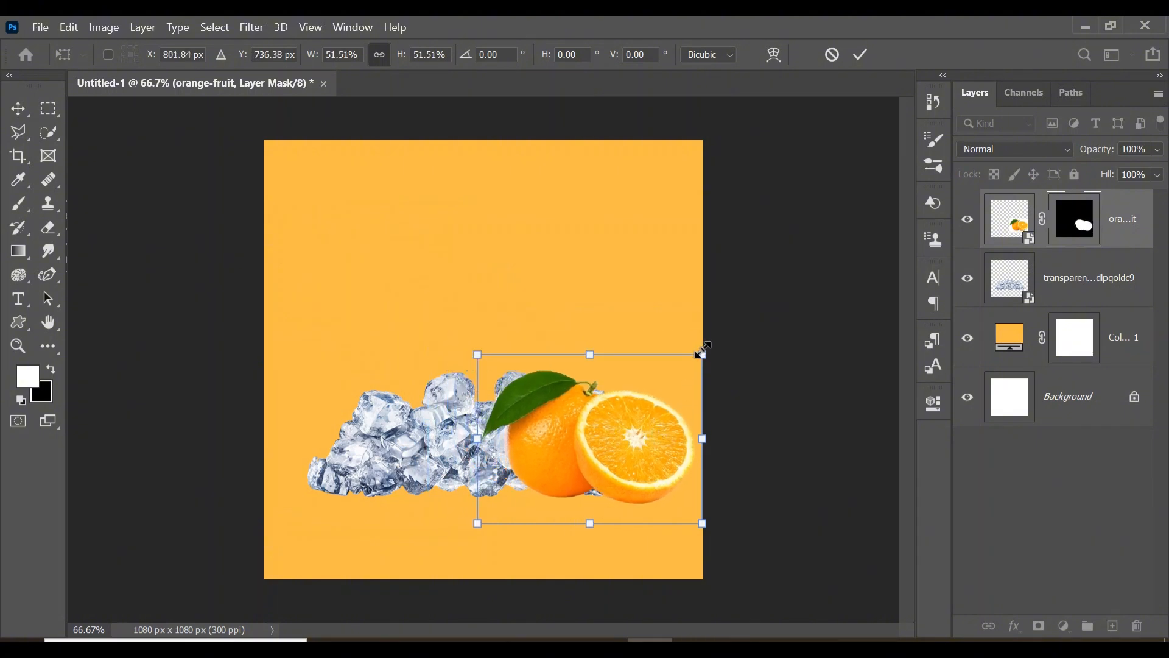
pyautogui.moveTo(703, 350); pyautogui.dragTo(627, 408)
pyautogui.moveTo(579, 454); pyautogui.dragTo(612, 451)
pyautogui.press('Return')
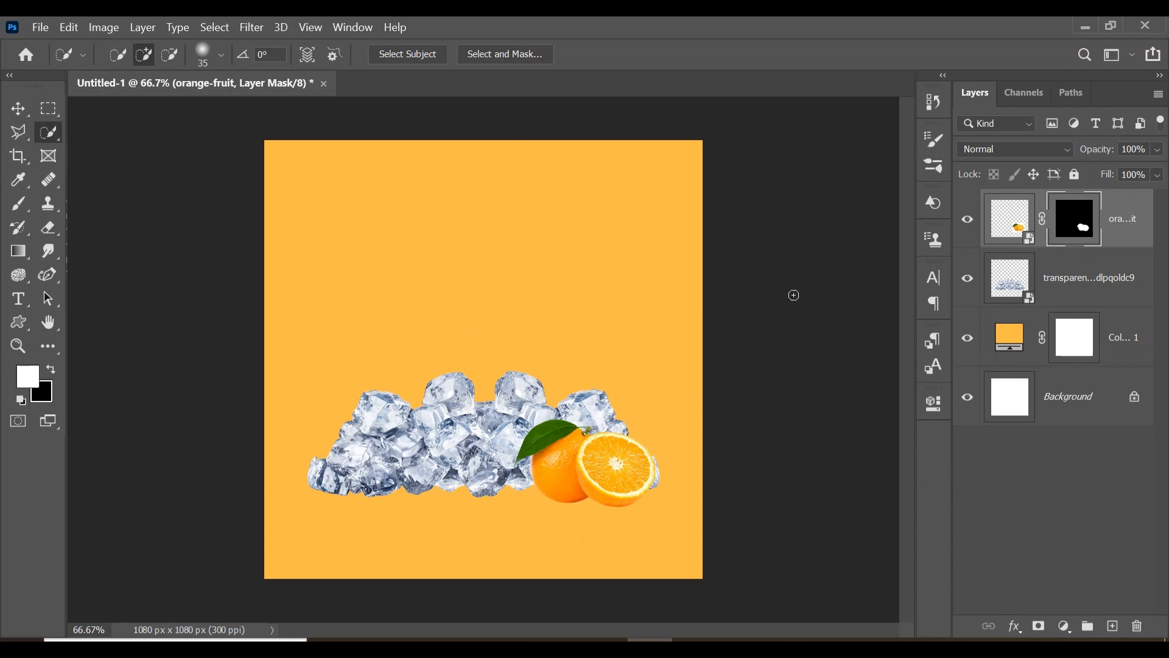
# Hide the orange-fruit layer and choose the cloud-shaped brush tip for the Brush tool.
pyautogui.click(968, 218)
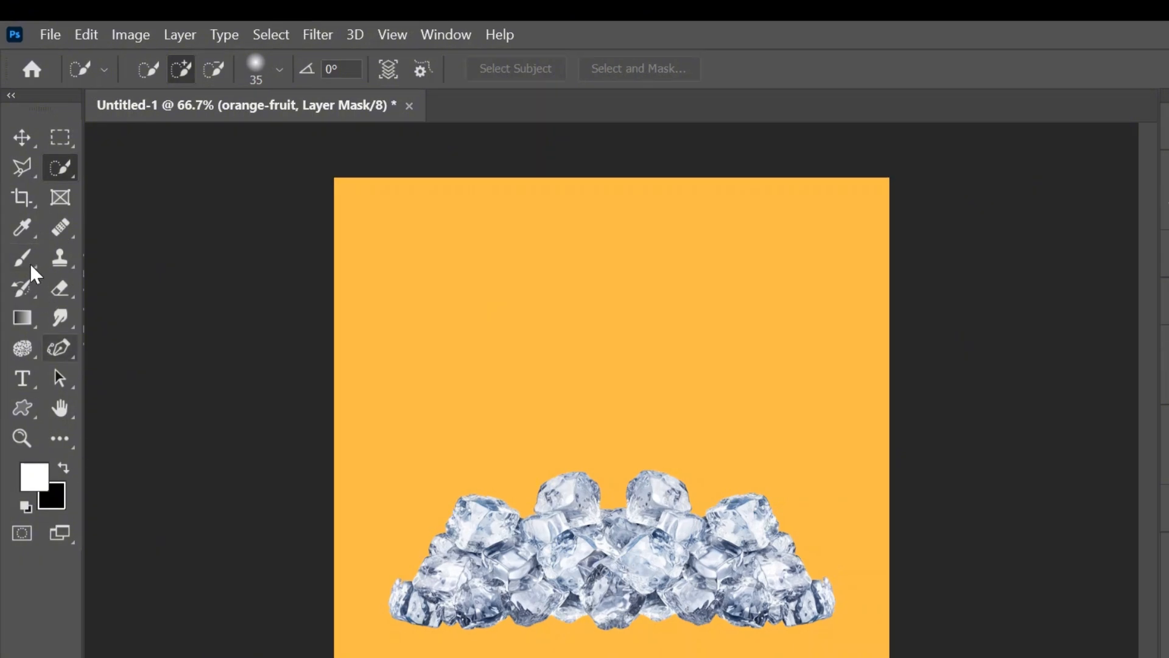
pyautogui.click(19, 204)
pyautogui.click(171, 69)
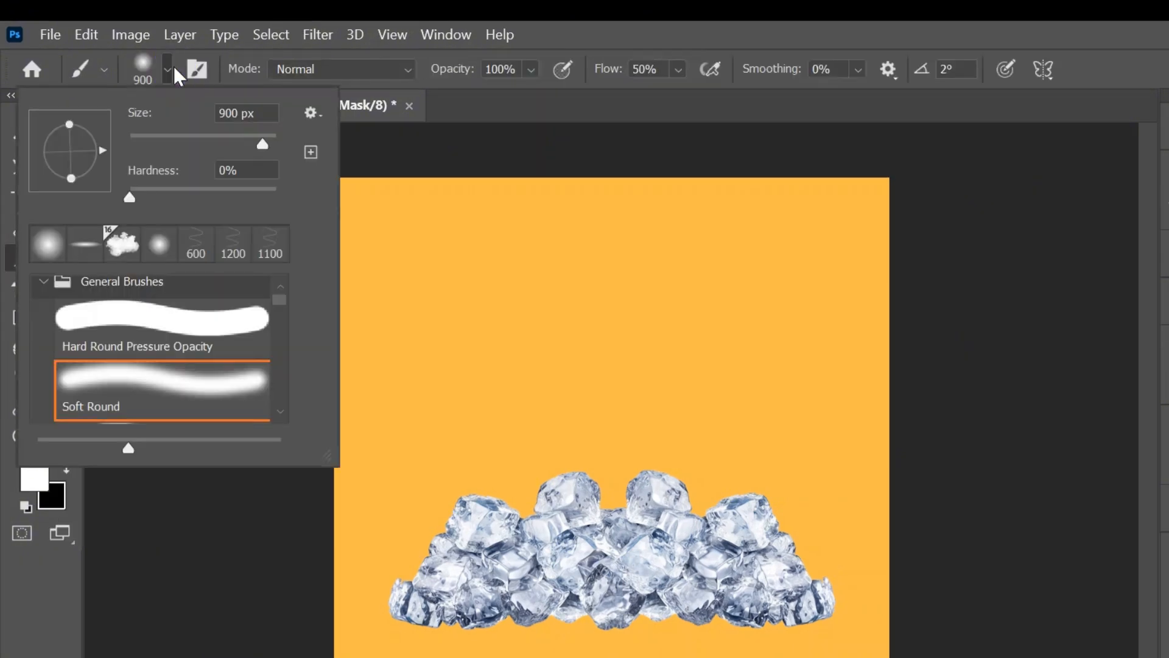
pyautogui.click(121, 246)
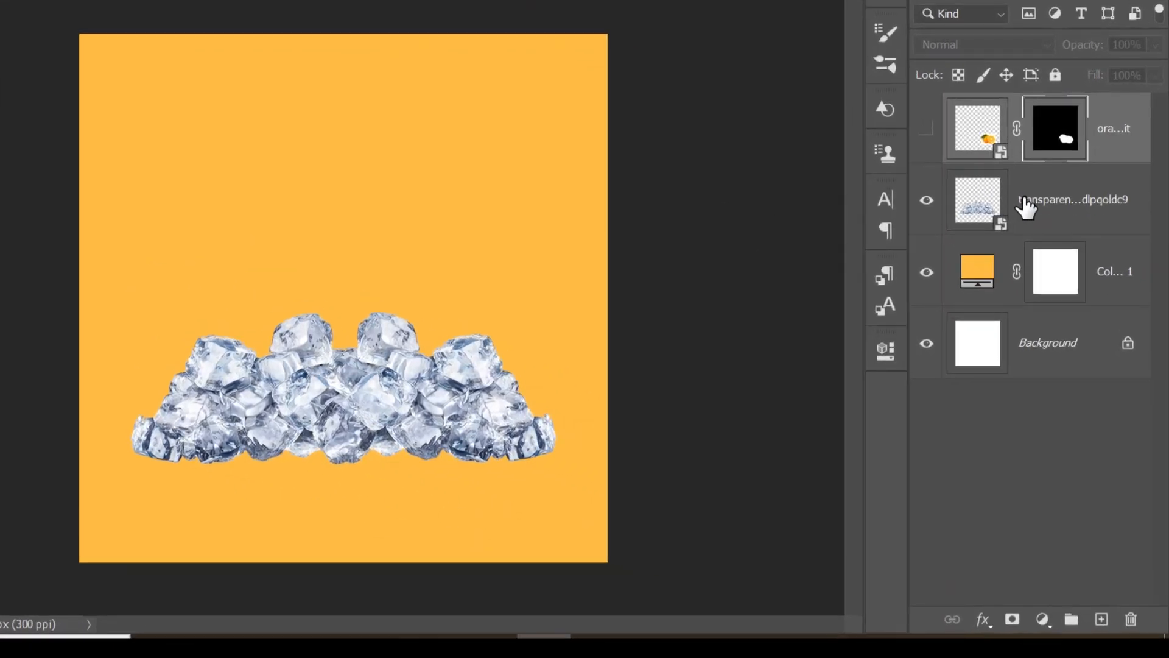
# Add a white Solid Color fill layer directly above the ice cubes layer.
pyautogui.click(1060, 283)
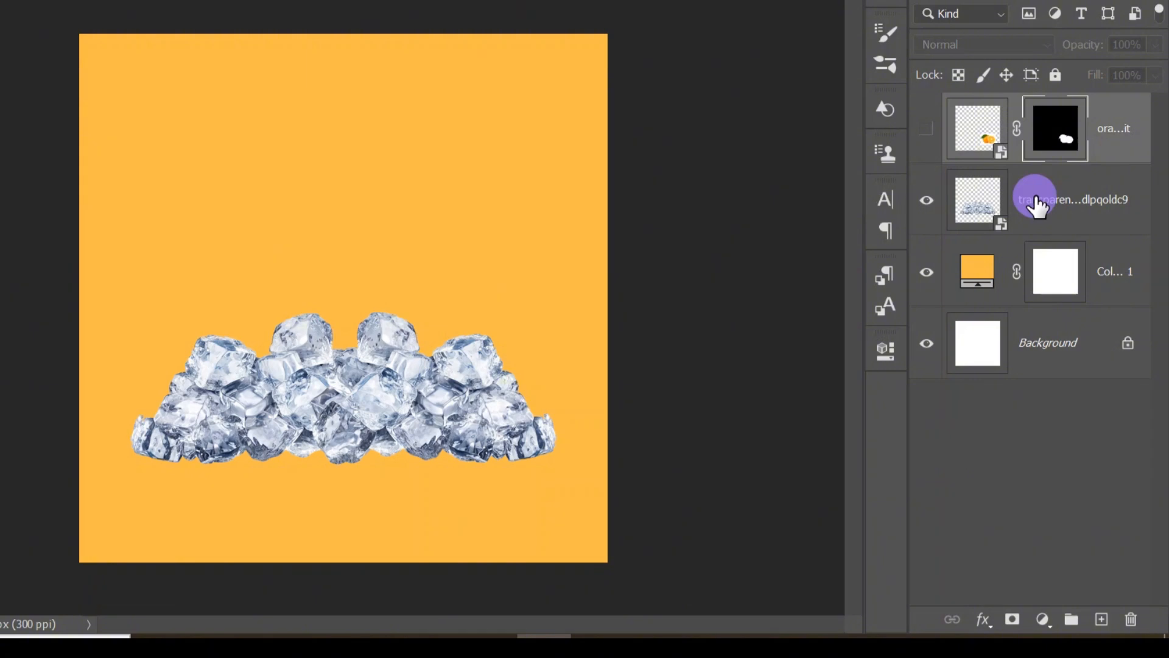
pyautogui.click(1044, 618)
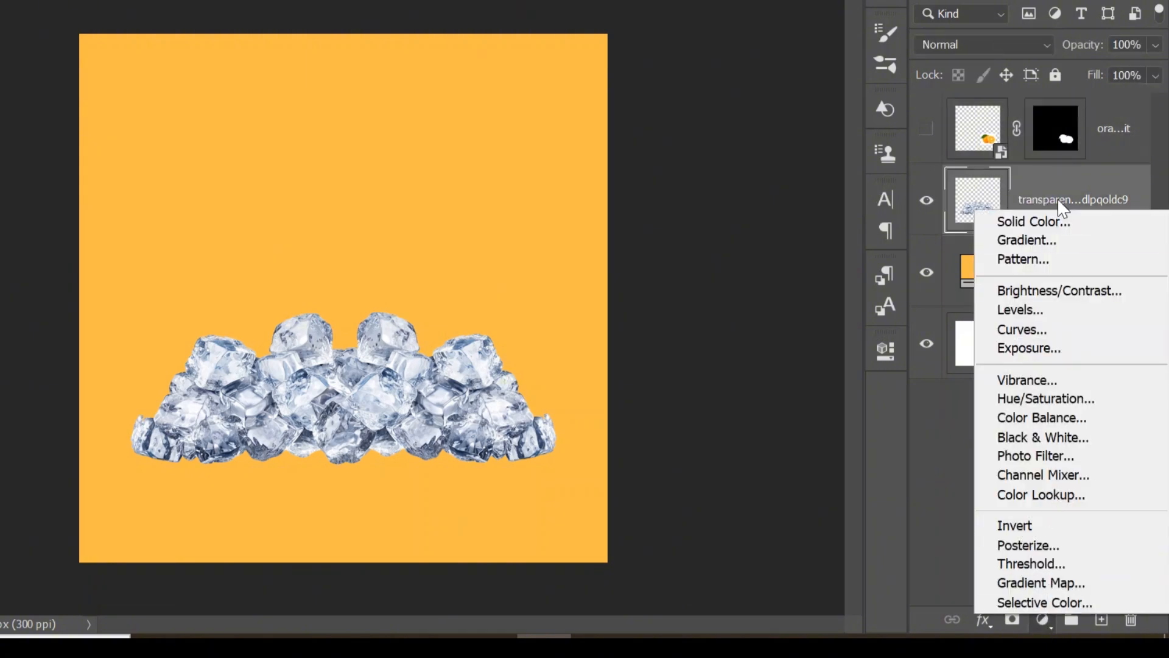
pyautogui.click(1058, 219)
pyautogui.moveTo(616, 229); pyautogui.dragTo(582, 132)
pyautogui.click(1095, 153)
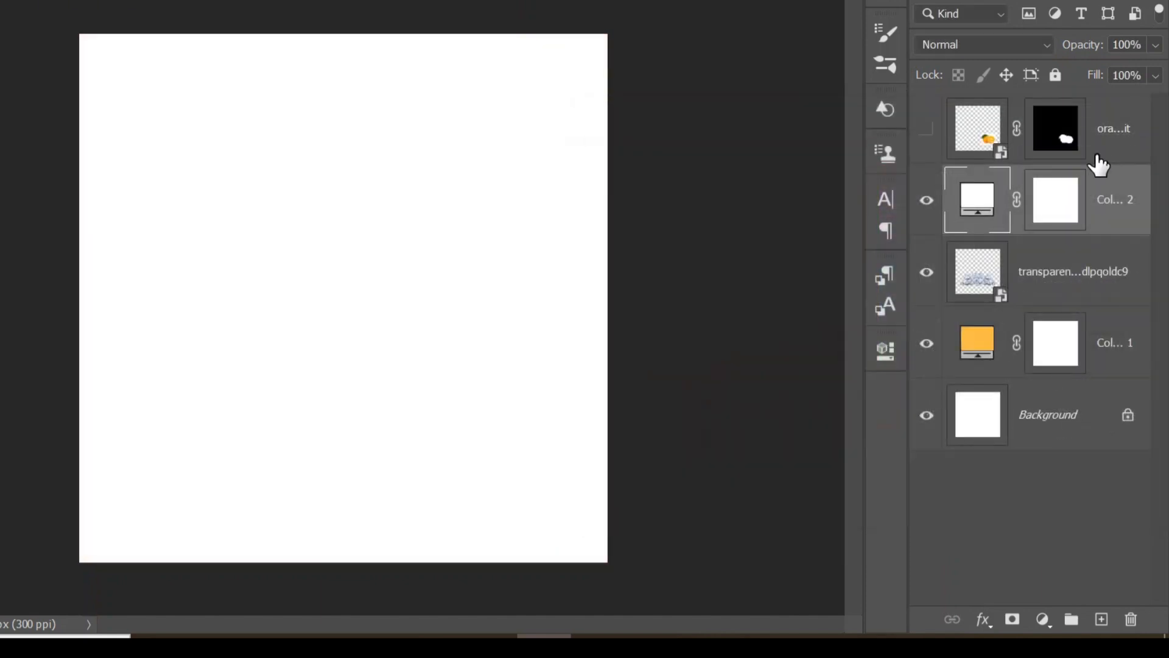
# Invert the white fill layer's mask to black and activate the Brush tool for painting on it.
pyautogui.click(1067, 201)
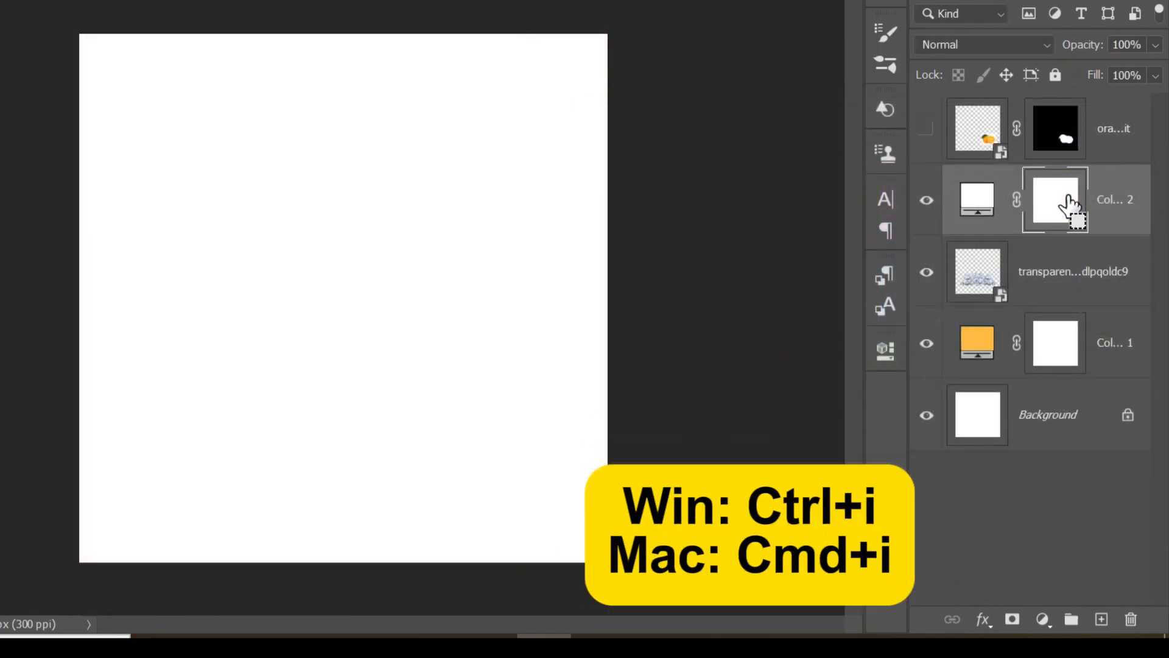
pyautogui.hotkey('ctrl', 'i')
pyautogui.press('b')
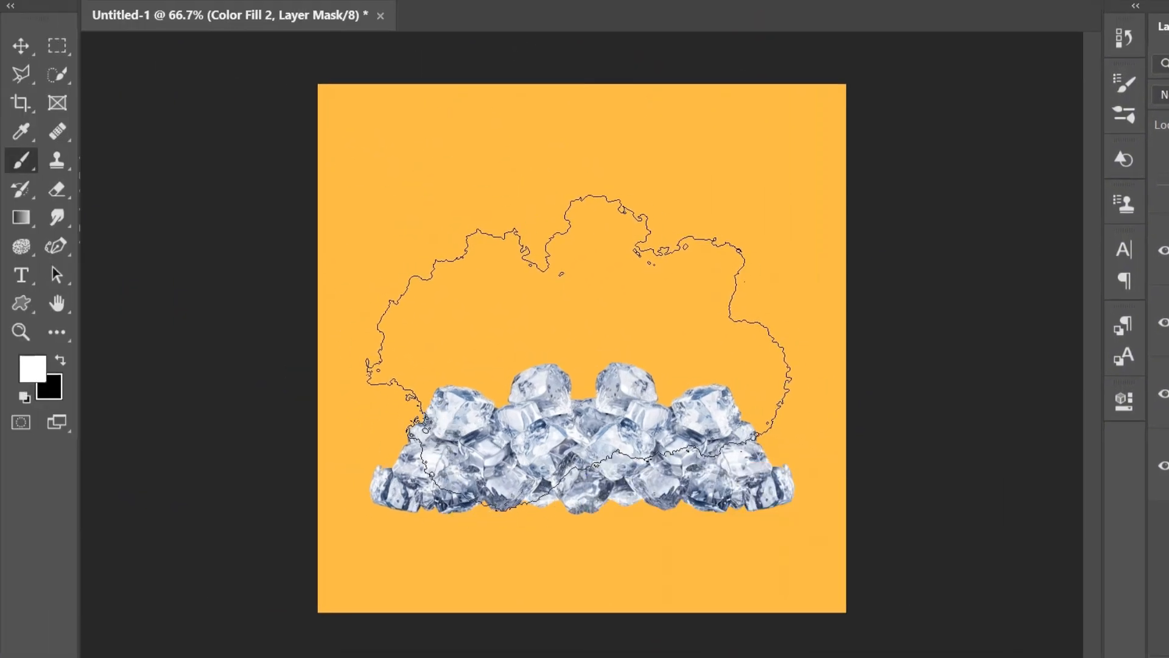
# Reduce the cloud brush size to 400 and set its flow to 5%.
pyautogui.press('[')
pyautogui.press('[')
pyautogui.press('[')
pyautogui.press('[')
pyautogui.press('[')
pyautogui.press('[')
pyautogui.press('[')
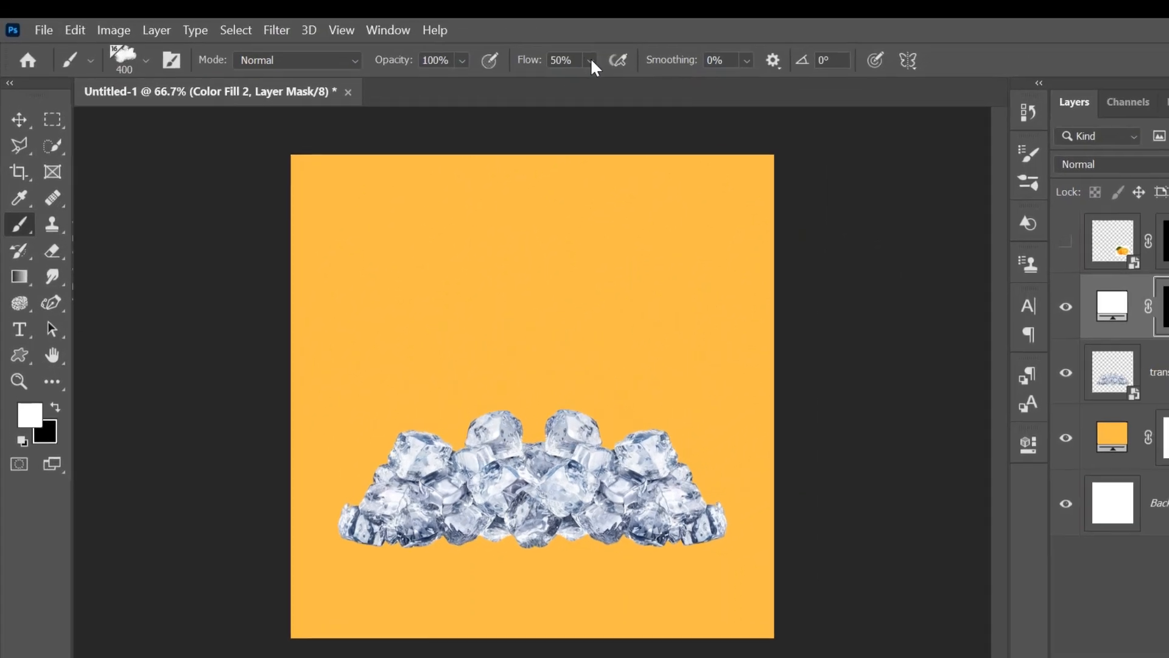
pyautogui.click(591, 60)
pyautogui.moveTo(612, 82); pyautogui.dragTo(583, 85)
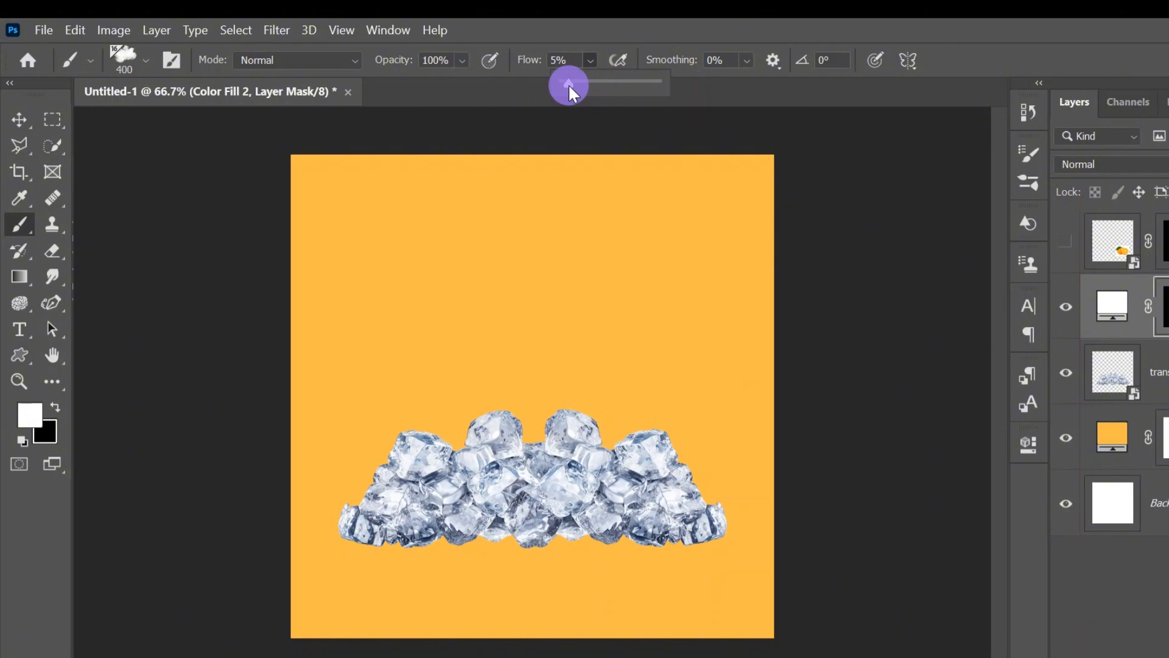
pyautogui.click(590, 60)
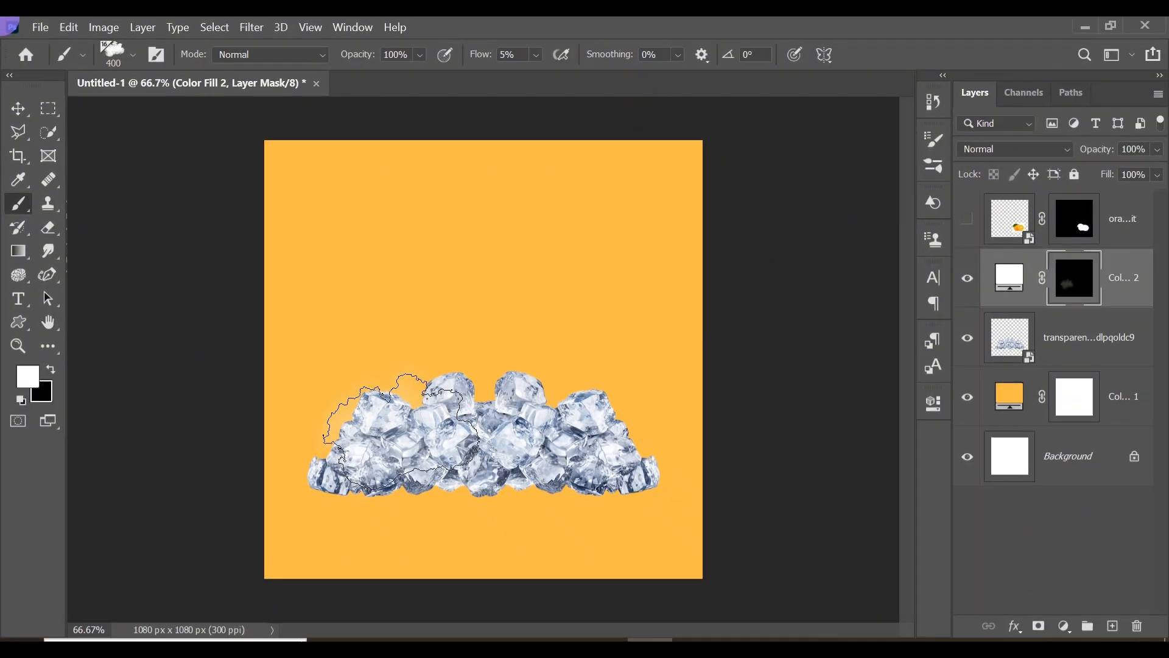
# Paint soft white mist over and around the ice cubes on the white fill layer's mask, and show the orange-fruit layer.
pyautogui.moveTo(435, 468); pyautogui.dragTo(444, 458)
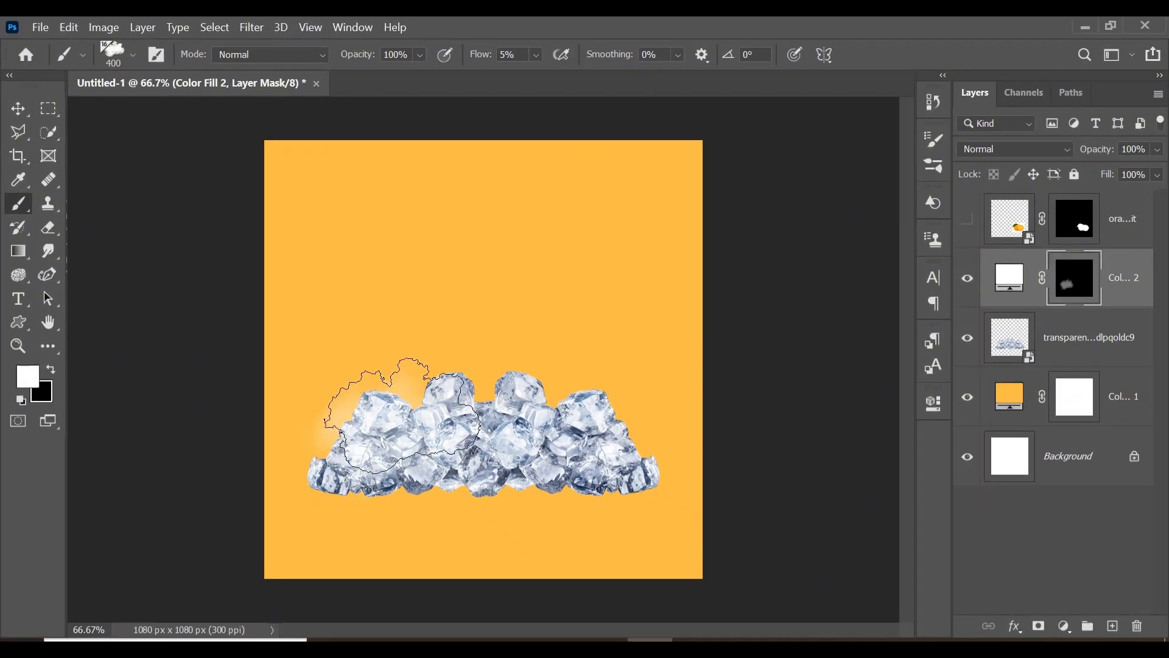
pyautogui.moveTo(402, 416)
pyautogui.mouseDown()
pyautogui.moveTo(430, 375)
pyautogui.moveTo(488, 364)
pyautogui.moveTo(566, 456)
pyautogui.moveTo(575, 389)
pyautogui.moveTo(496, 365)
pyautogui.moveTo(508, 378)
pyautogui.moveTo(467, 384)
pyautogui.moveTo(460, 360)
pyautogui.moveTo(417, 382)
pyautogui.moveTo(415, 373)
pyautogui.moveTo(388, 443)
pyautogui.moveTo(392, 358)
pyautogui.moveTo(614, 417)
pyautogui.moveTo(423, 349)
pyautogui.moveTo(499, 445)
pyautogui.moveTo(354, 455)
pyautogui.moveTo(652, 375)
pyautogui.moveTo(657, 415)
pyautogui.moveTo(540, 361)
pyautogui.mouseUp()
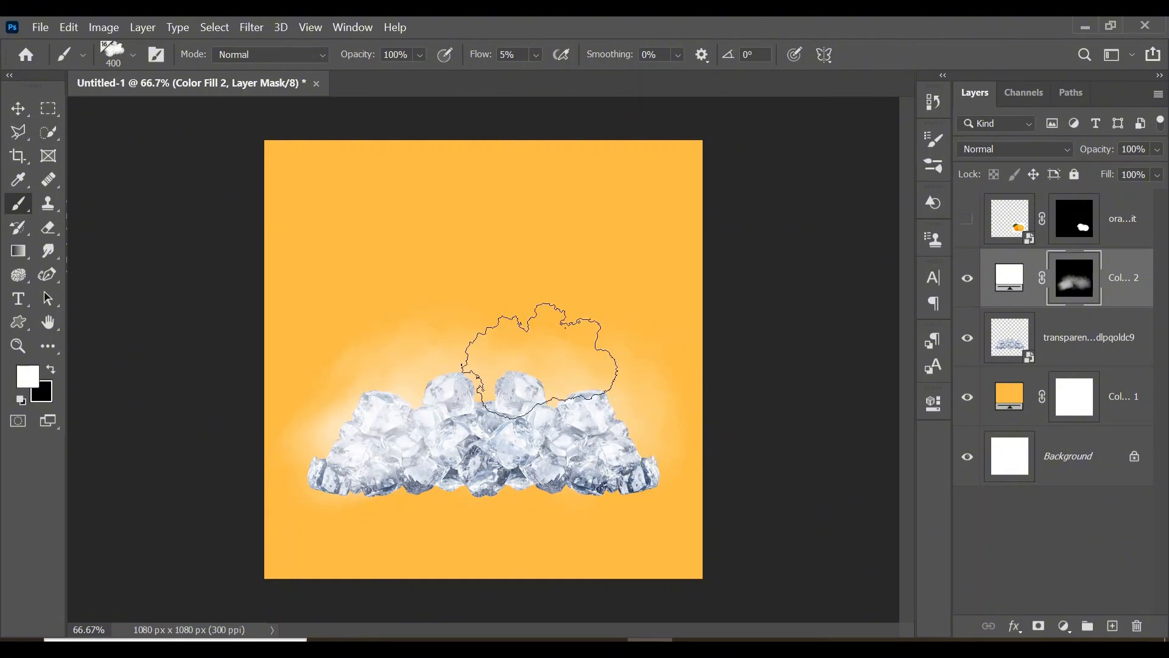
pyautogui.click(969, 221)
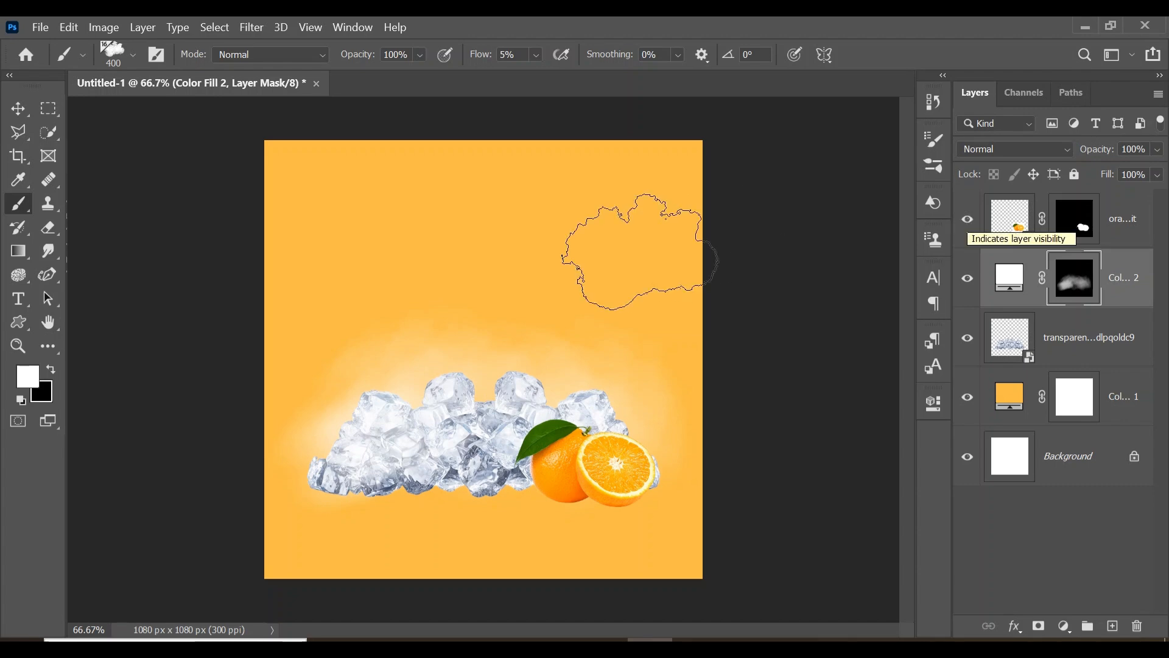
# Place the cut-in-half-and-slice orange wedge photo as an embedded image above the orange-fruit layer.
pyautogui.click(1125, 221)
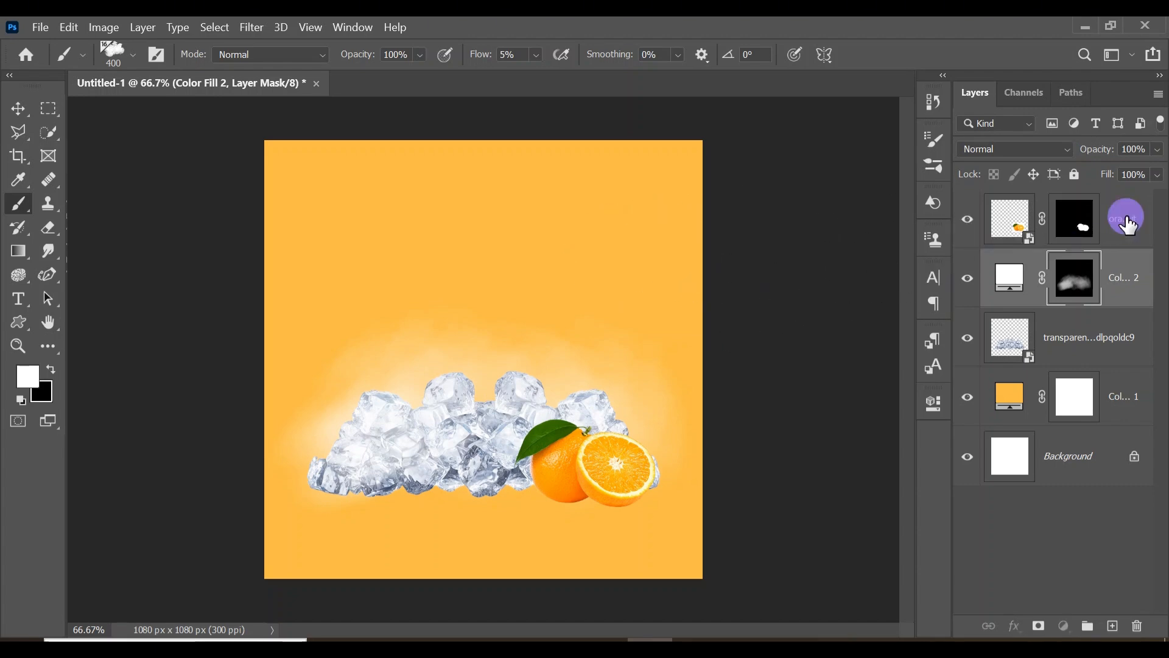
pyautogui.click(43, 27)
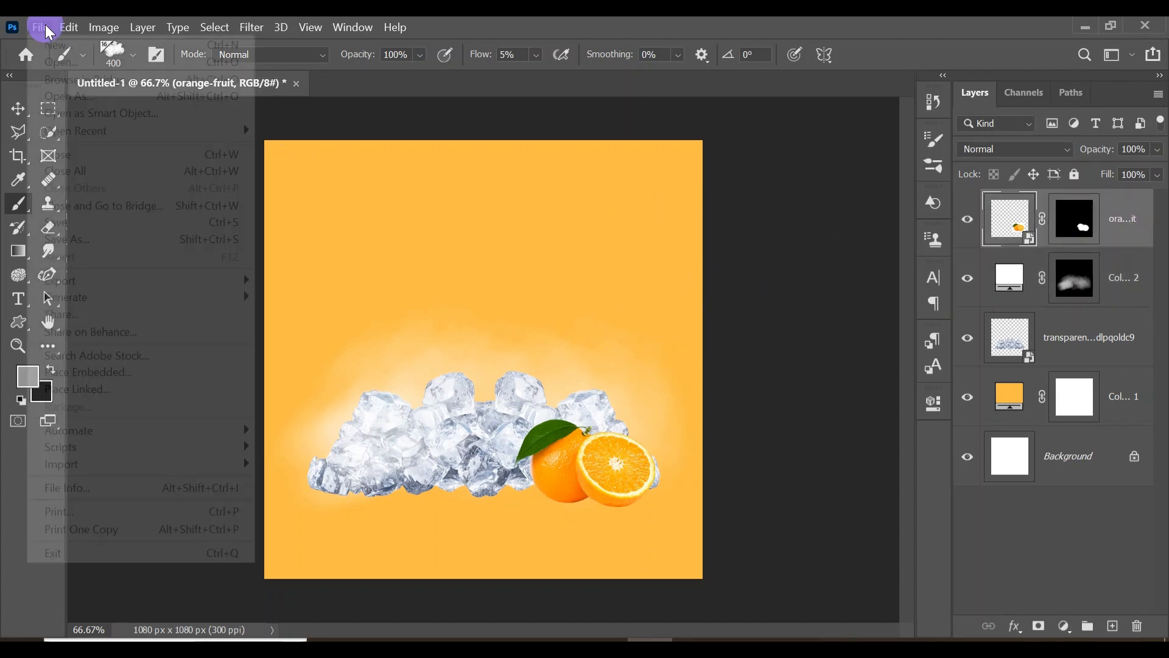
pyautogui.click(112, 369)
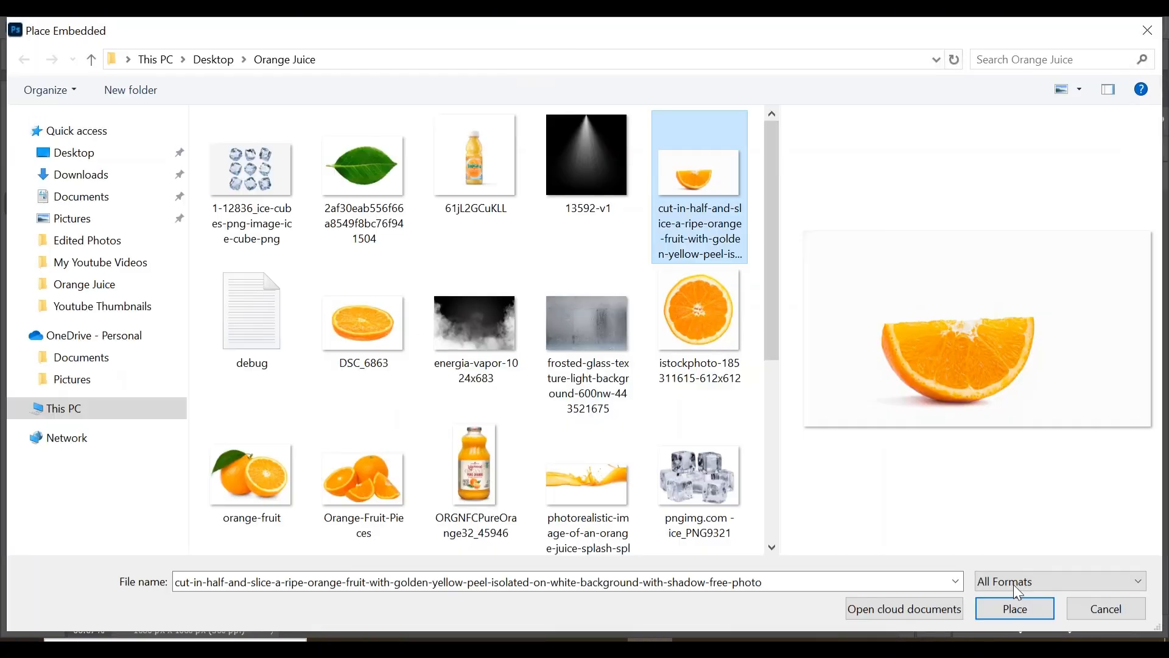
pyautogui.click(1013, 612)
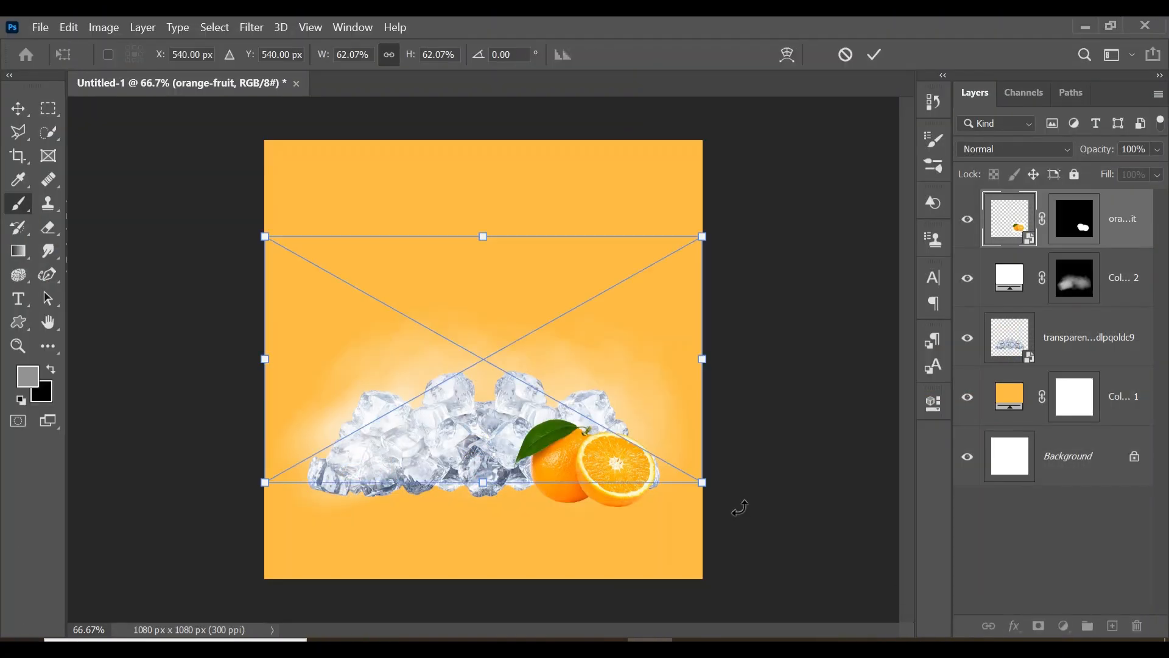
# Select the orange wedge as the subject and mask out its white background.
pyautogui.click(48, 132)
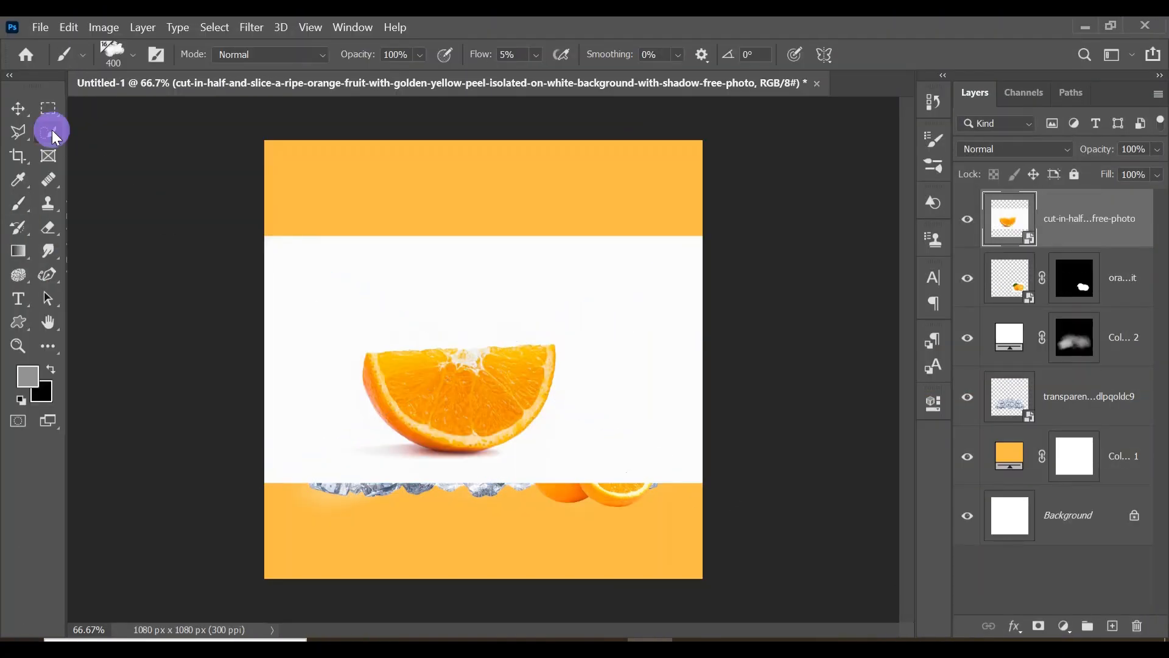
pyautogui.click(410, 56)
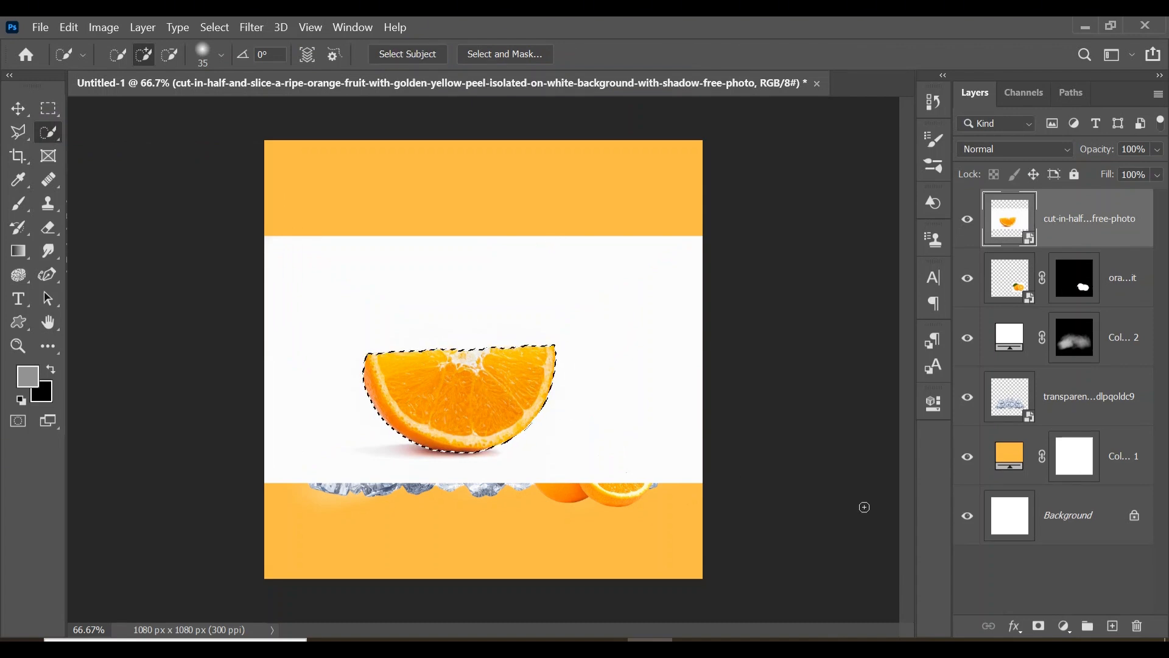
pyautogui.click(1040, 627)
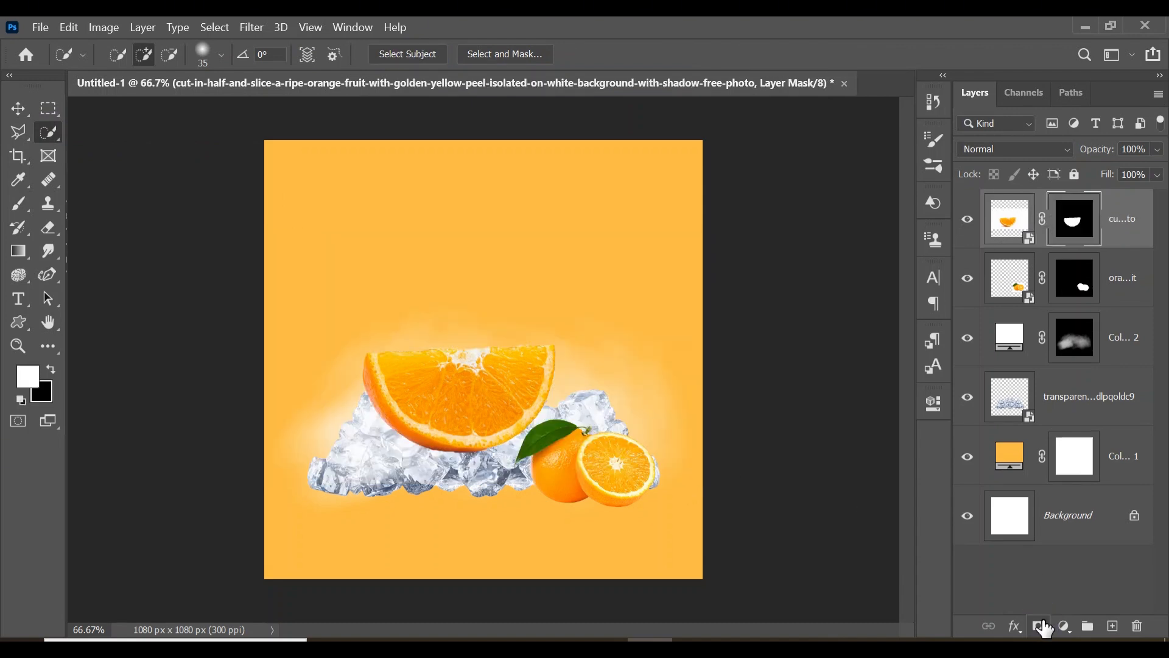
# Scale the masked orange wedge to about 43% and move it in front of the whole orange's left side.
pyautogui.hotkey('ctrl', 't')
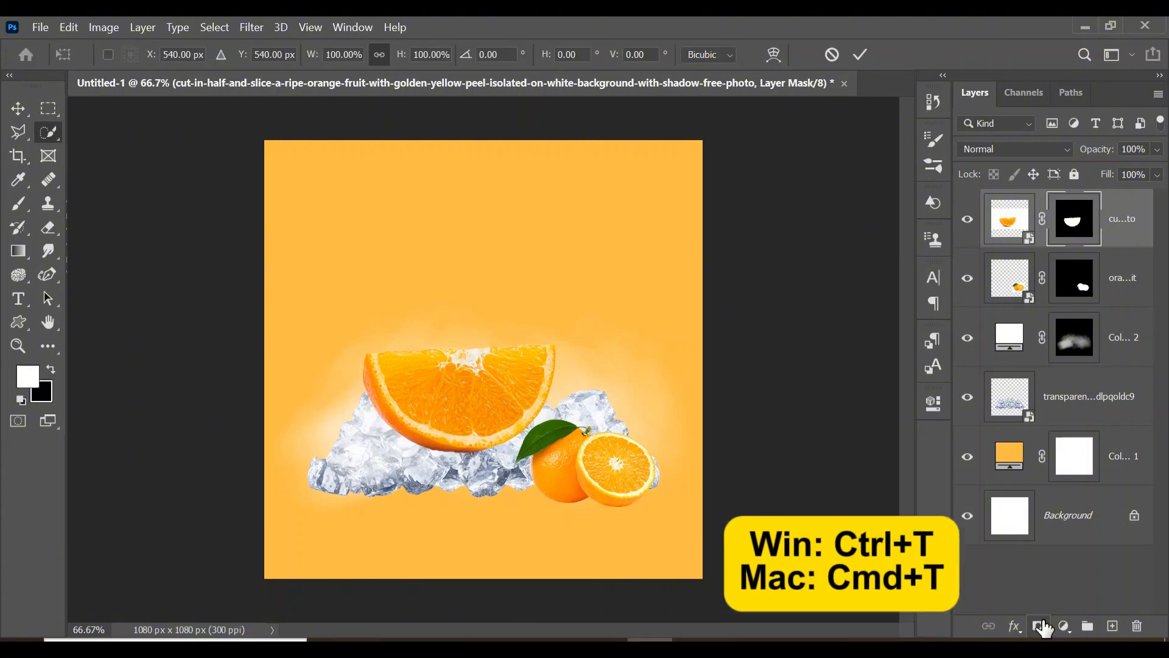
pyautogui.moveTo(702, 237); pyautogui.dragTo(561, 315)
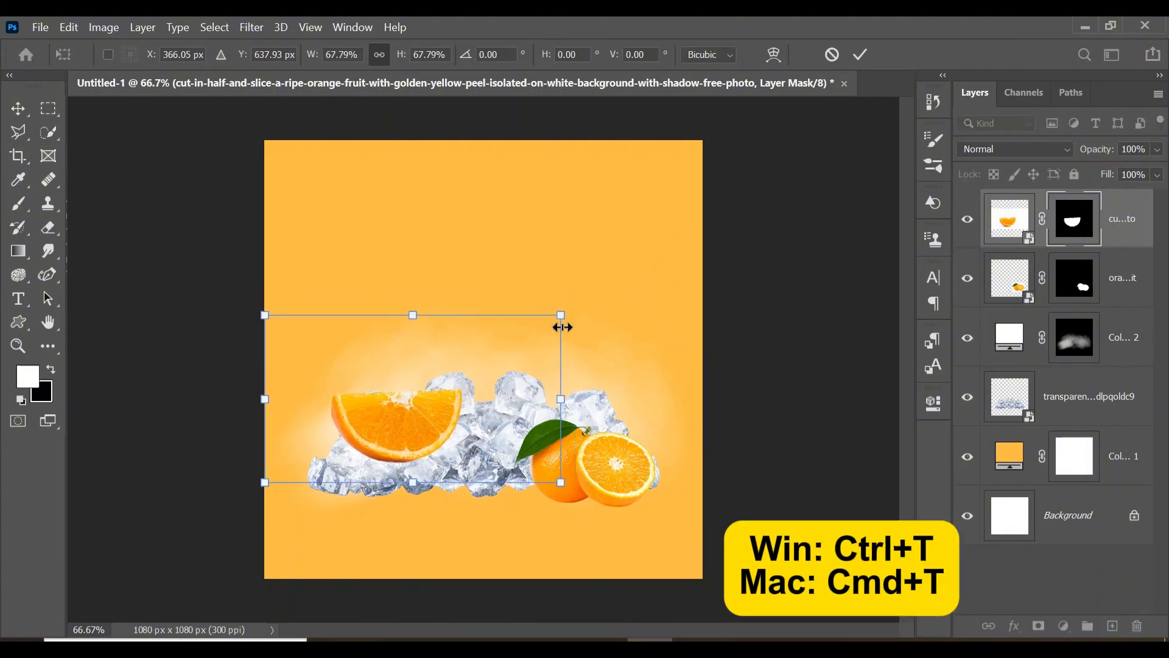
pyautogui.moveTo(421, 420); pyautogui.dragTo(560, 478)
pyautogui.moveTo(700, 374); pyautogui.dragTo(589, 419)
pyautogui.moveTo(515, 476); pyautogui.dragTo(564, 461)
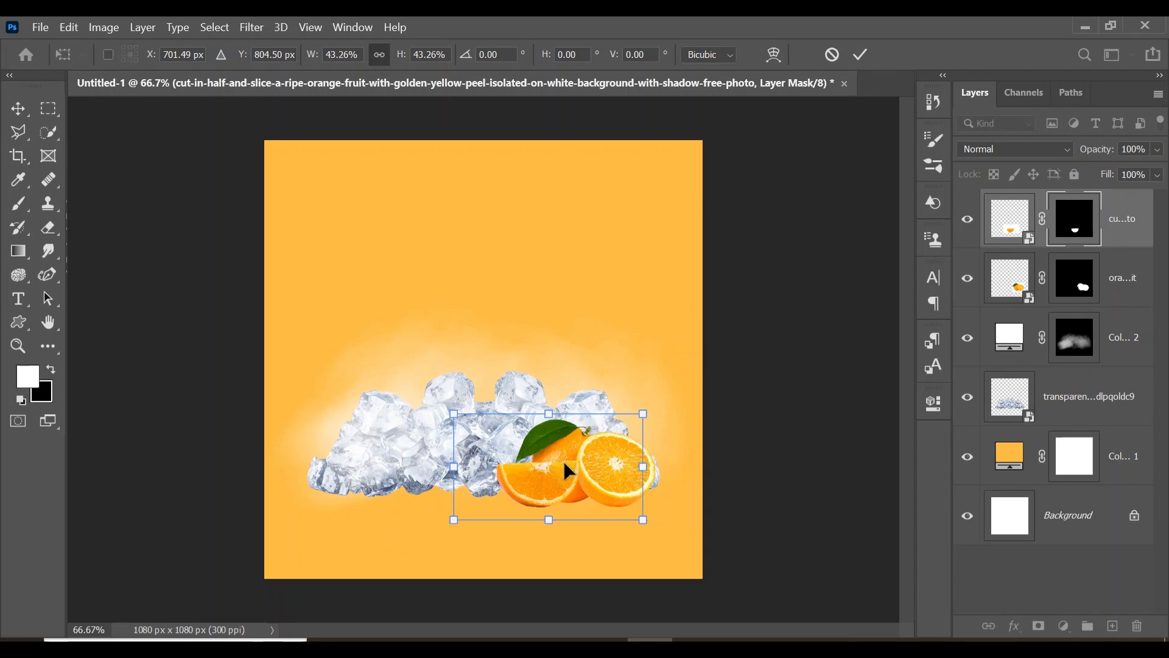
# Rotate the orange wedge clockwise so it leans against the whole orange, and commit the transform.
pyautogui.rightClick(564, 461)
pyautogui.click(601, 422)
pyautogui.moveTo(409, 536); pyautogui.dragTo(381, 433)
pyautogui.moveTo(548, 450); pyautogui.dragTo(538, 441)
pyautogui.press('Return')
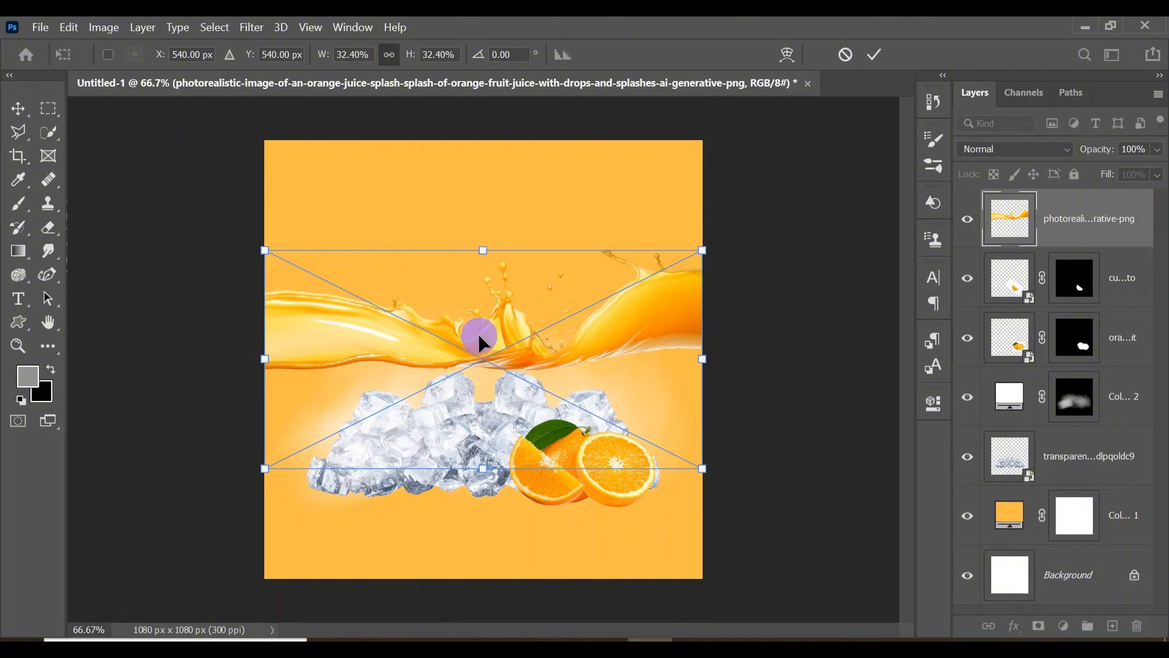
# Move the placed orange juice splash to the canvas's top edge and warp it to flow across the full width.
pyautogui.moveTo(479, 334); pyautogui.dragTo(468, 163)
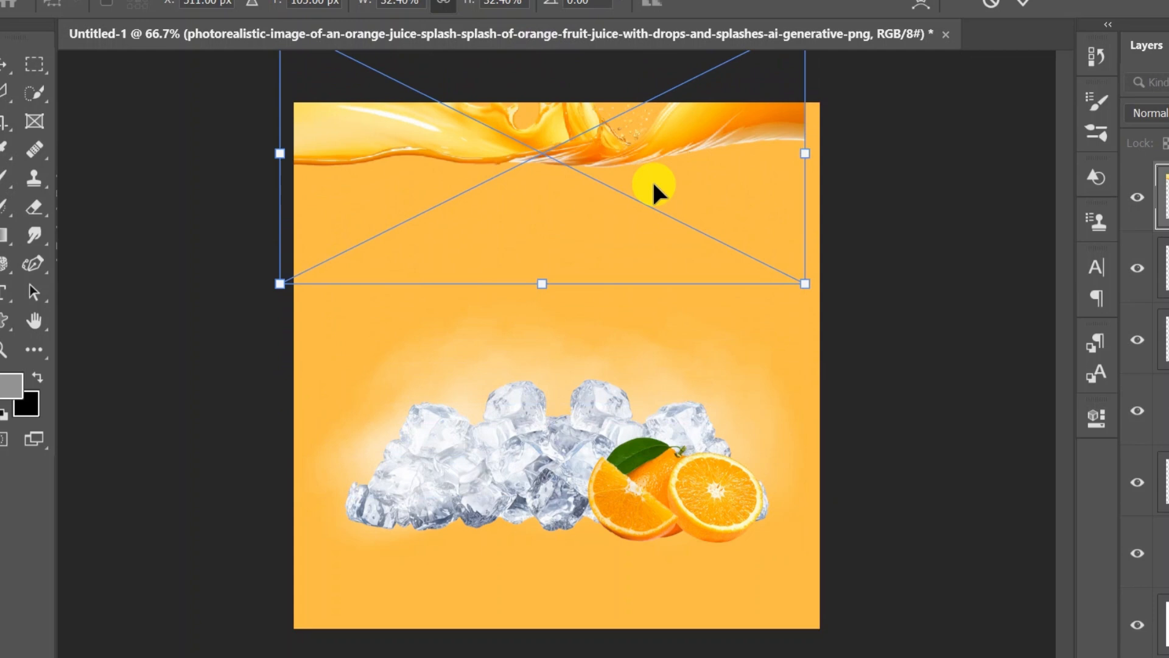
pyautogui.rightClick(565, 208)
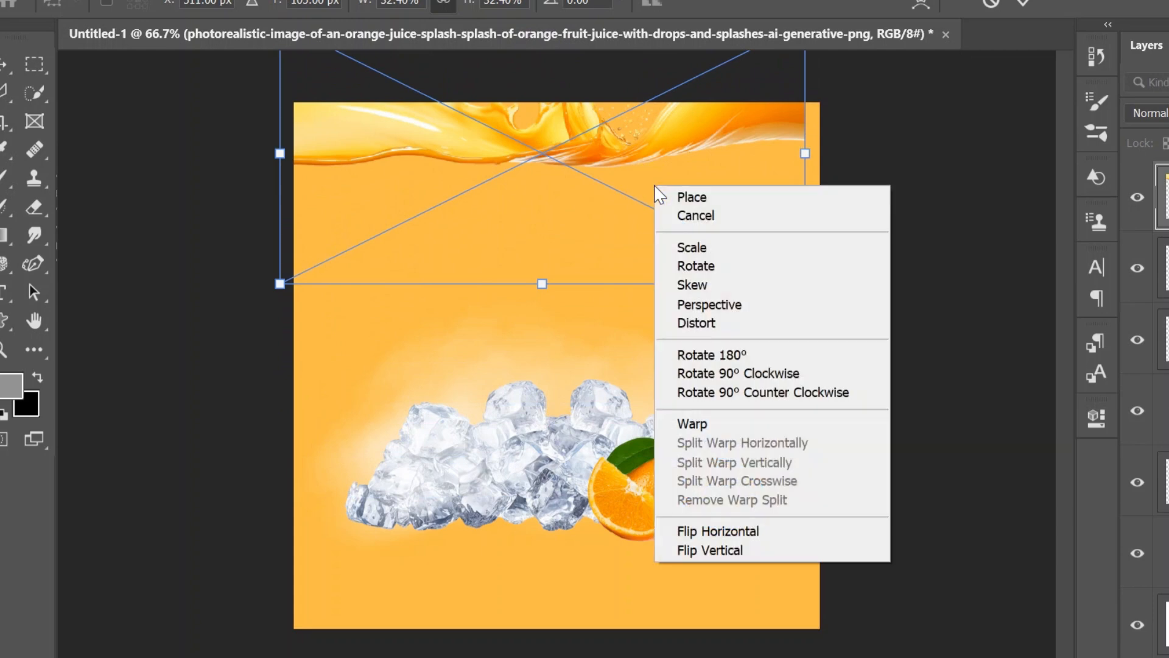
pyautogui.click(713, 424)
pyautogui.moveTo(708, 183); pyautogui.dragTo(816, 175)
pyautogui.moveTo(639, 106); pyautogui.dragTo(623, 86)
pyautogui.moveTo(294, 123); pyautogui.dragTo(379, 136)
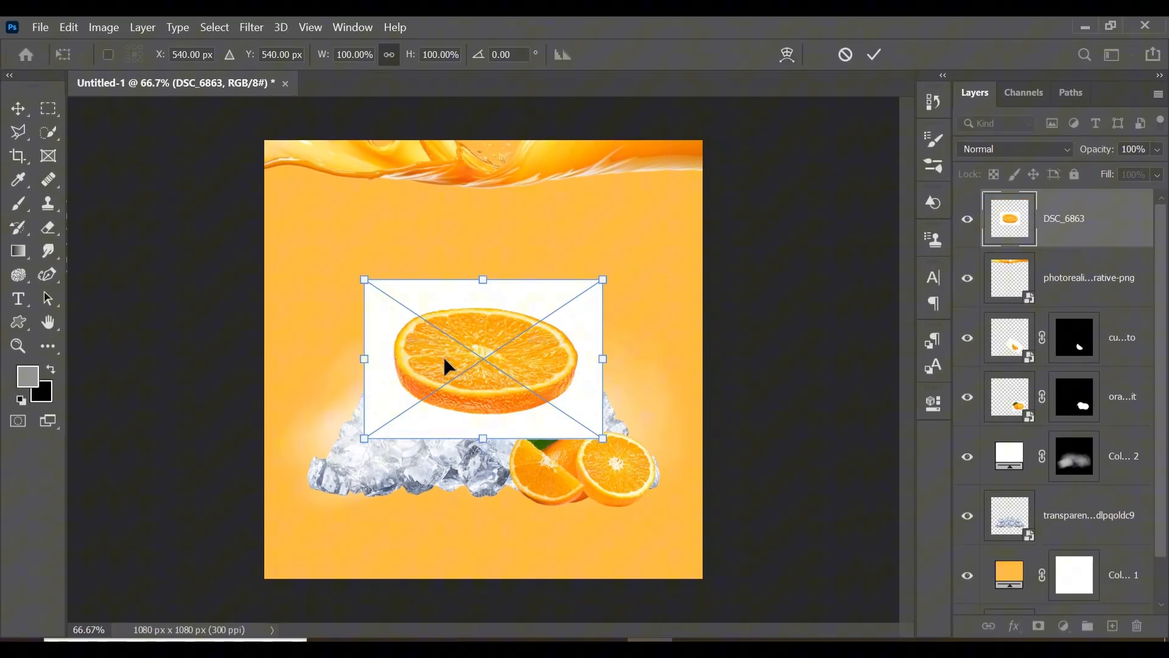
# Commit the placed DSC_6863 orange slice, select it as the subject and mask out its white background.
pyautogui.press('Return')
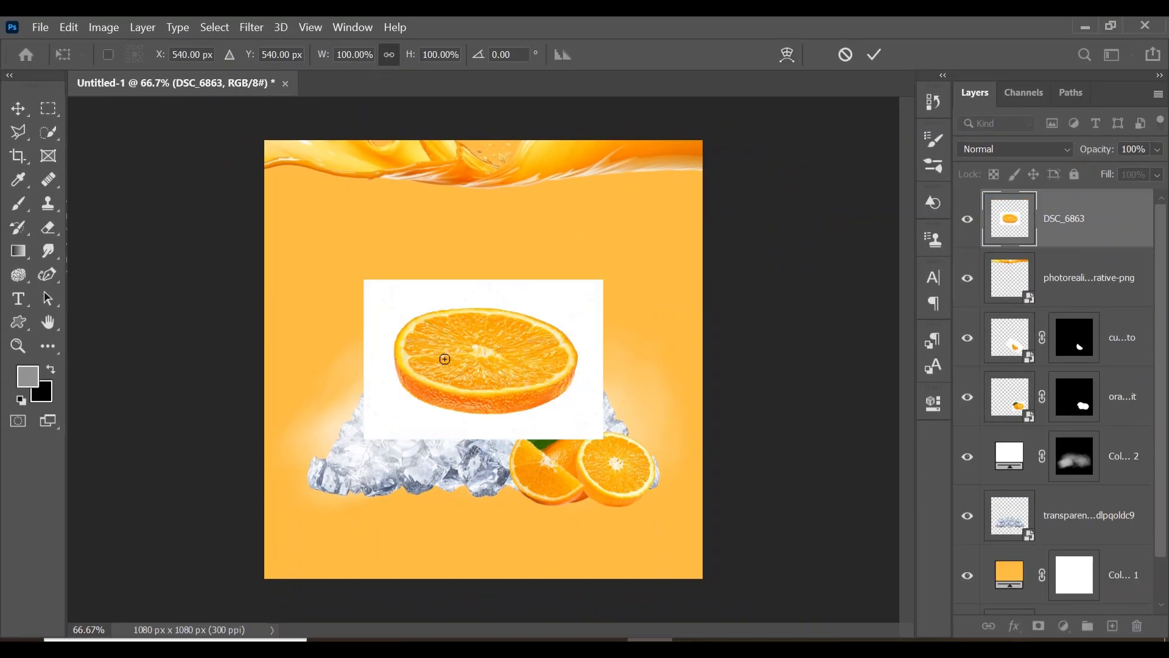
pyautogui.press('w')
pyautogui.click(412, 53)
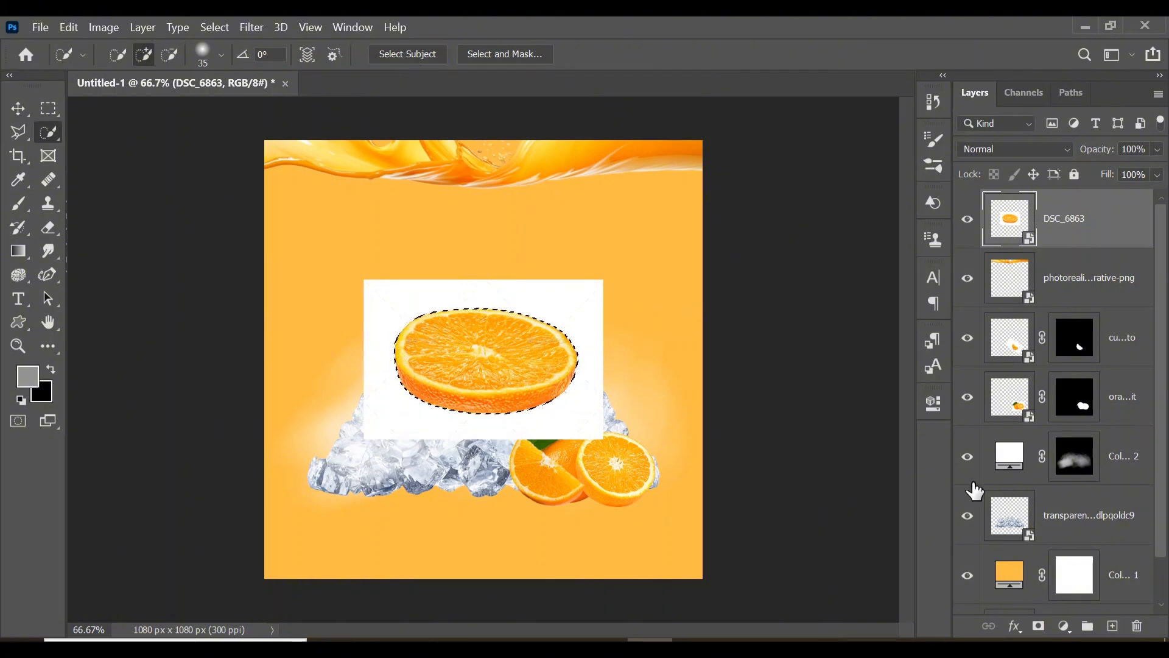
pyautogui.click(1039, 626)
# Scale down the masked DSC_6863 orange slice and move it to the canvas's upper right edge.
pyautogui.hotkey('ctrl', 't')
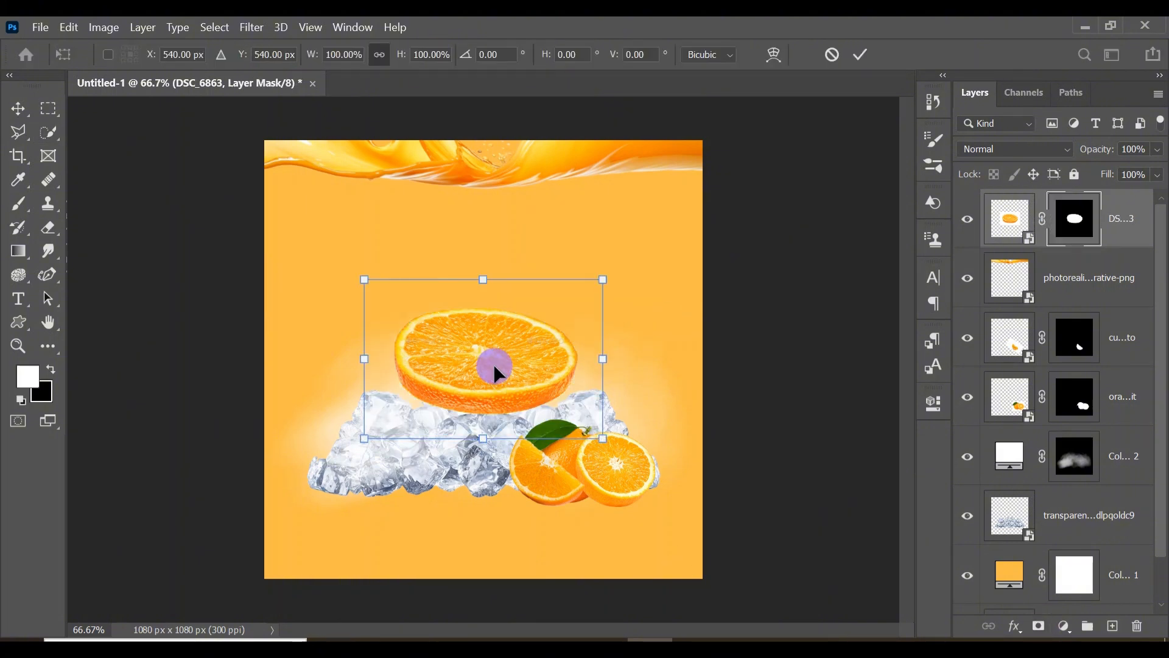
pyautogui.moveTo(491, 366); pyautogui.dragTo(610, 268)
pyautogui.moveTo(722, 181); pyautogui.dragTo(650, 230)
pyautogui.moveTo(599, 271); pyautogui.dragTo(669, 252)
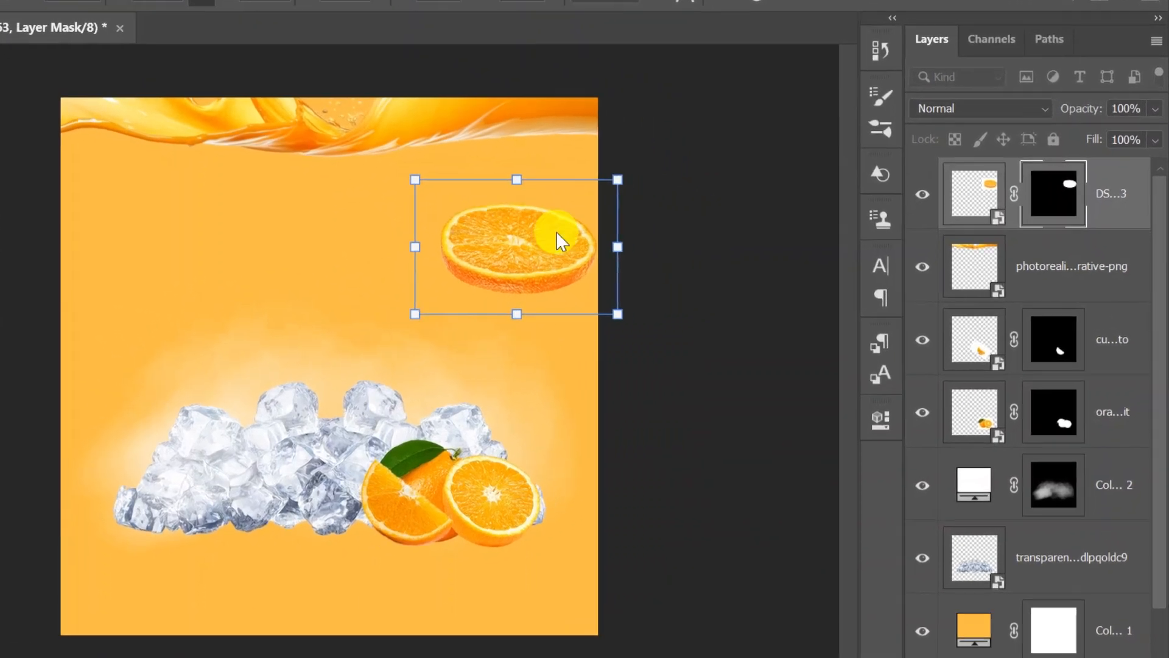
# Distort the orange slice by slanting its upper side to the left, and fit it against the canvas's right edge.
pyautogui.rightClick(671, 253)
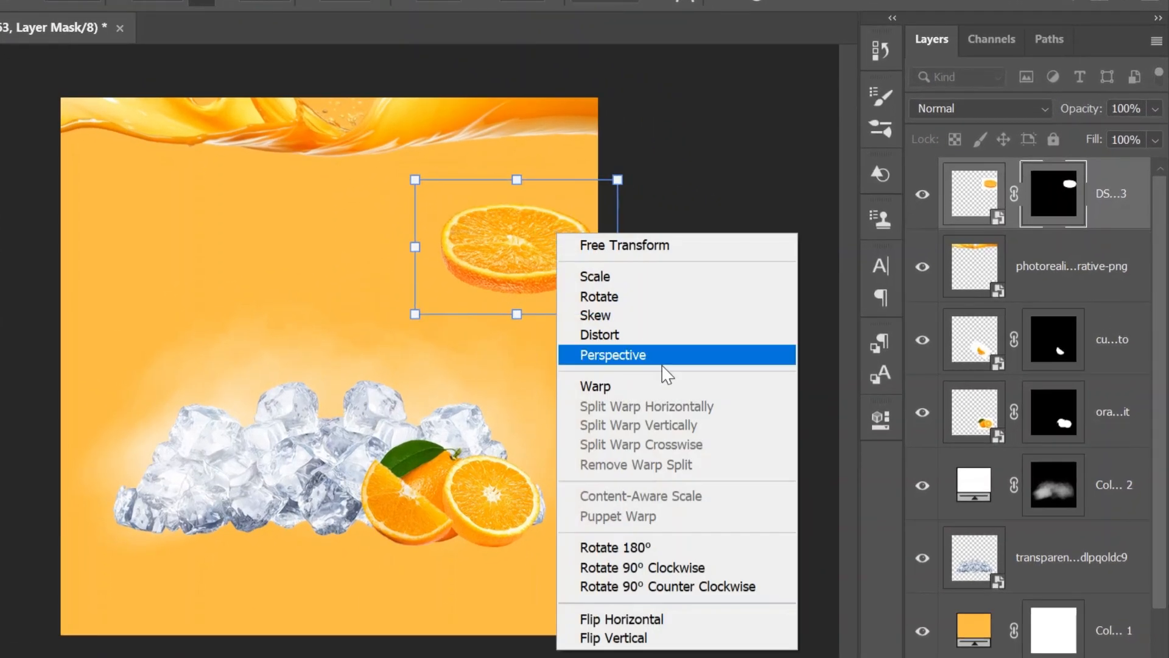
pyautogui.click(652, 333)
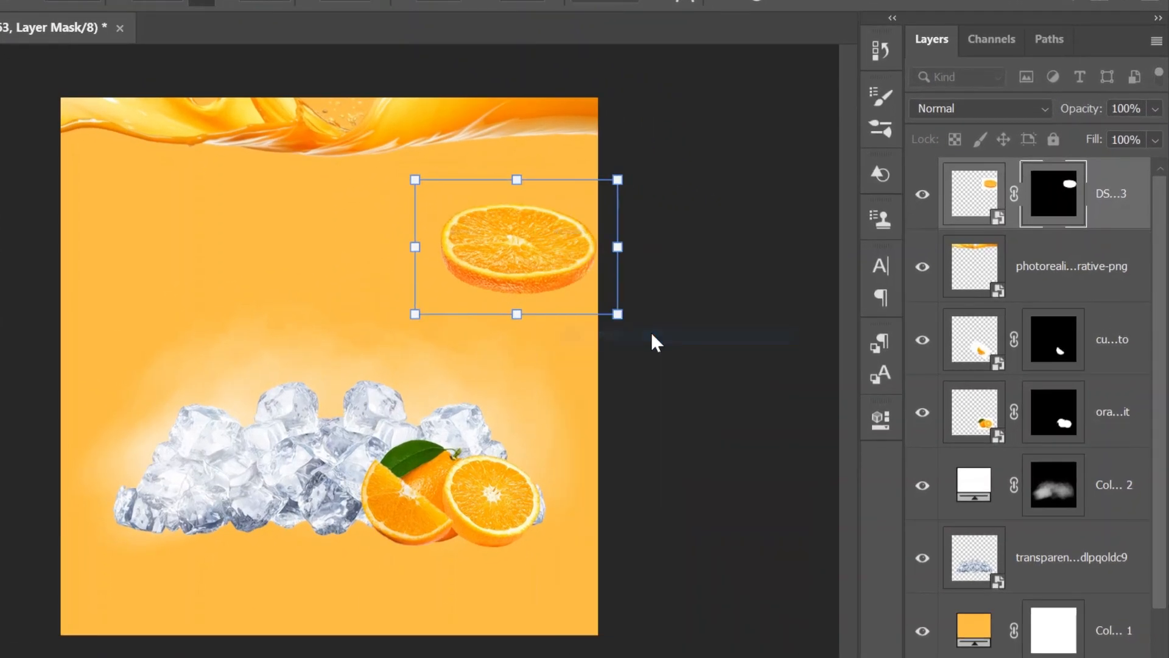
pyautogui.moveTo(515, 180); pyautogui.dragTo(436, 199)
pyautogui.moveTo(523, 269); pyautogui.dragTo(558, 266)
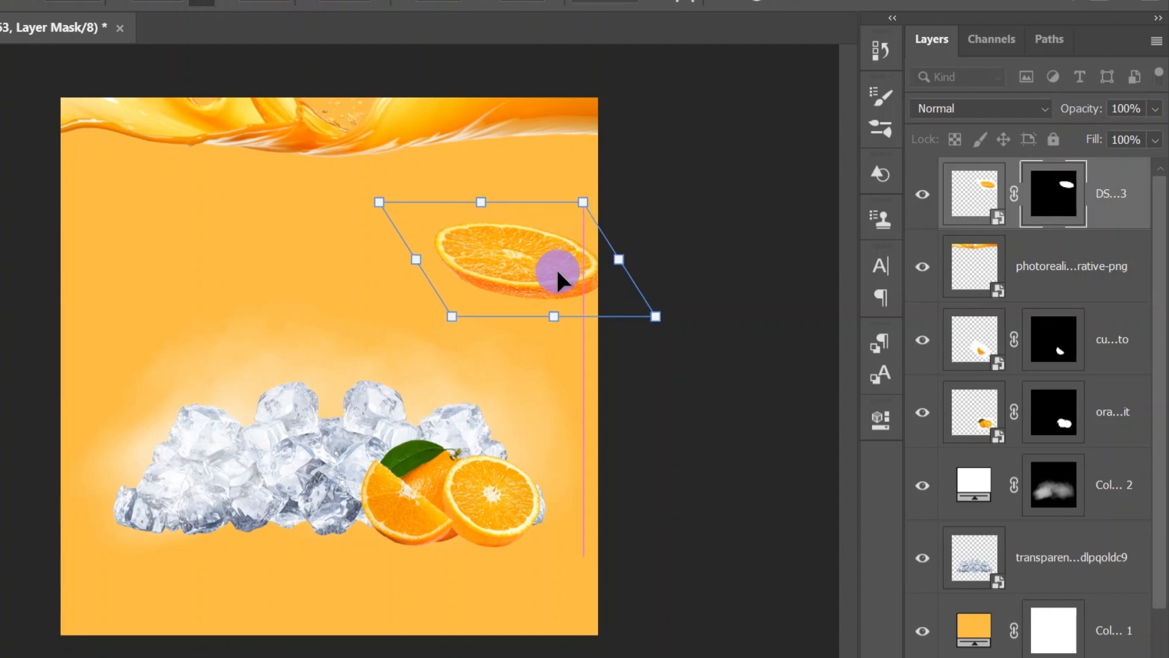
pyautogui.press('Return')
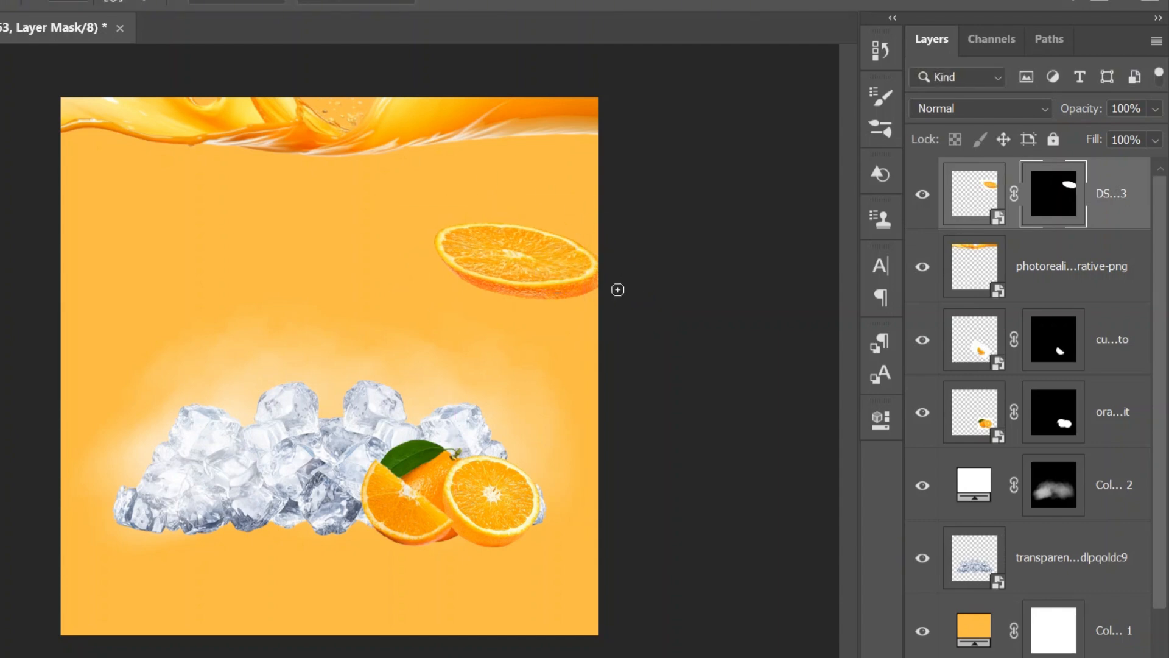
# Apply a Motion Blur to the DSC_6863 orange slice with an angle of about -33° and a distance of about 25 pixels.
pyautogui.click(984, 201)
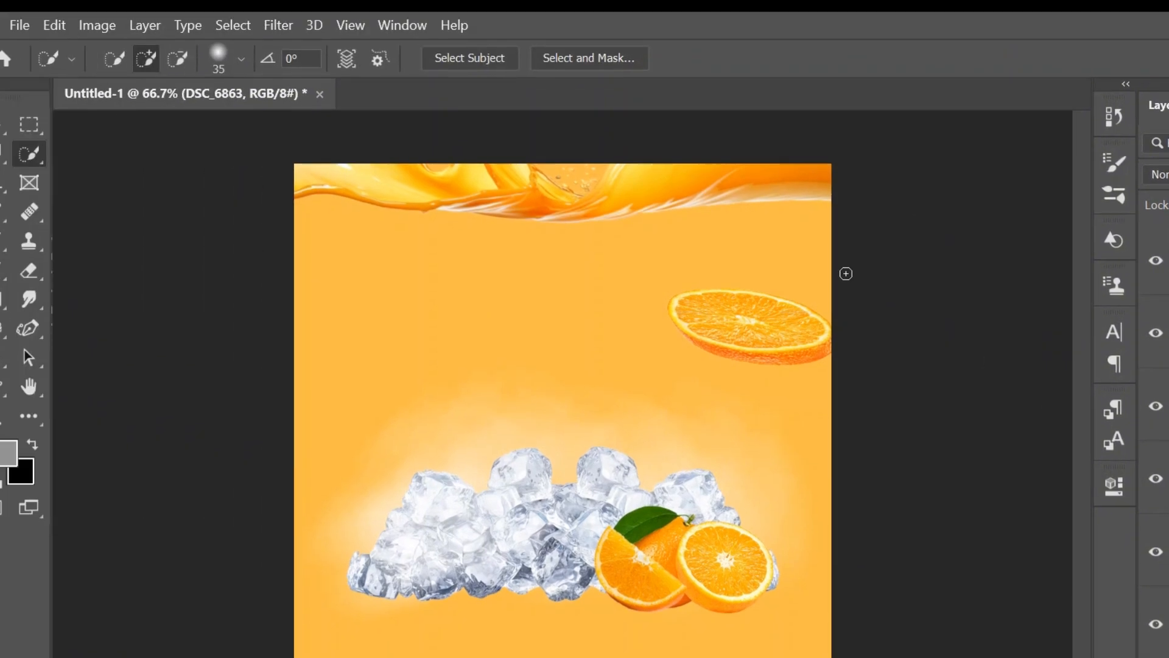
pyautogui.click(316, 41)
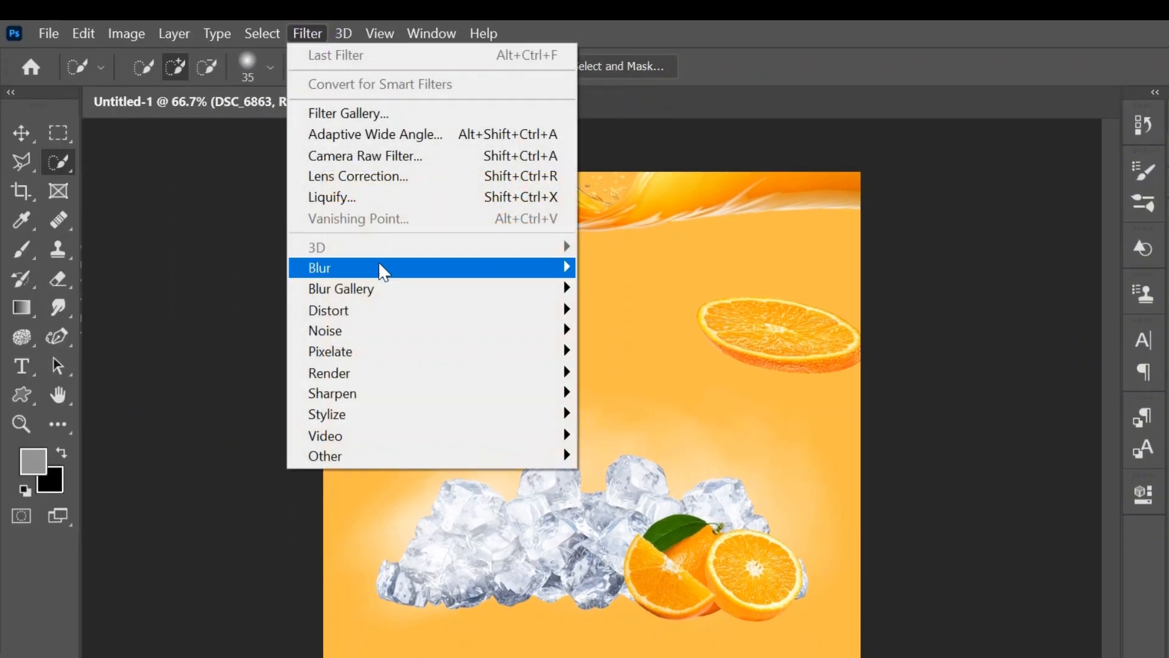
pyautogui.moveTo(374, 273)
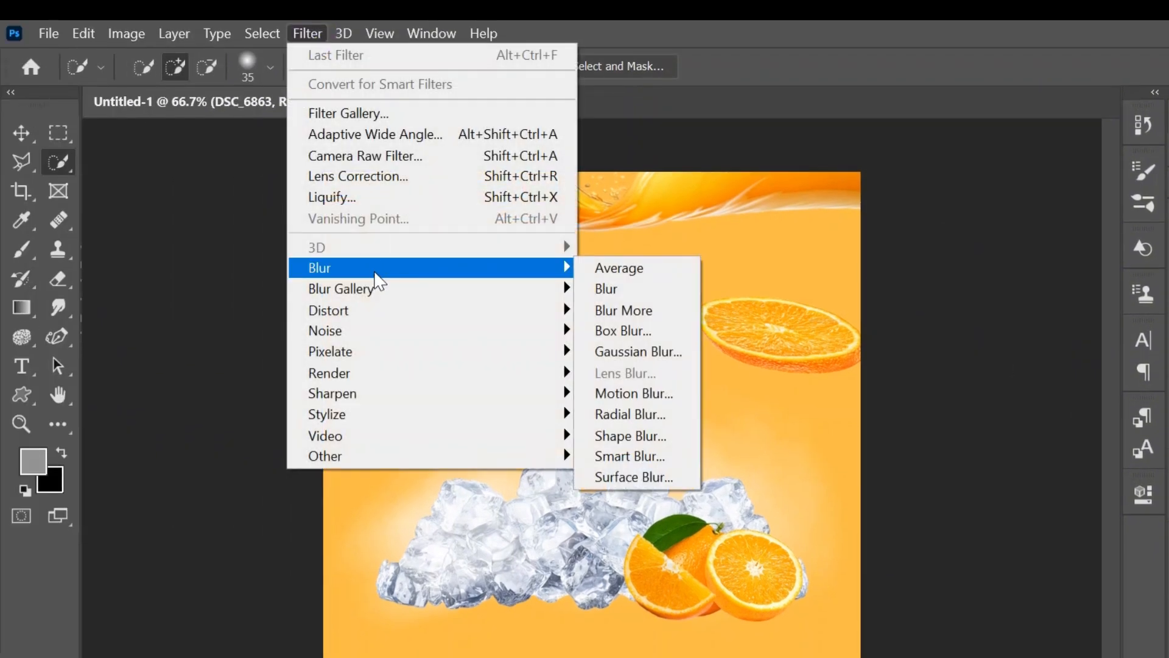
pyautogui.click(646, 393)
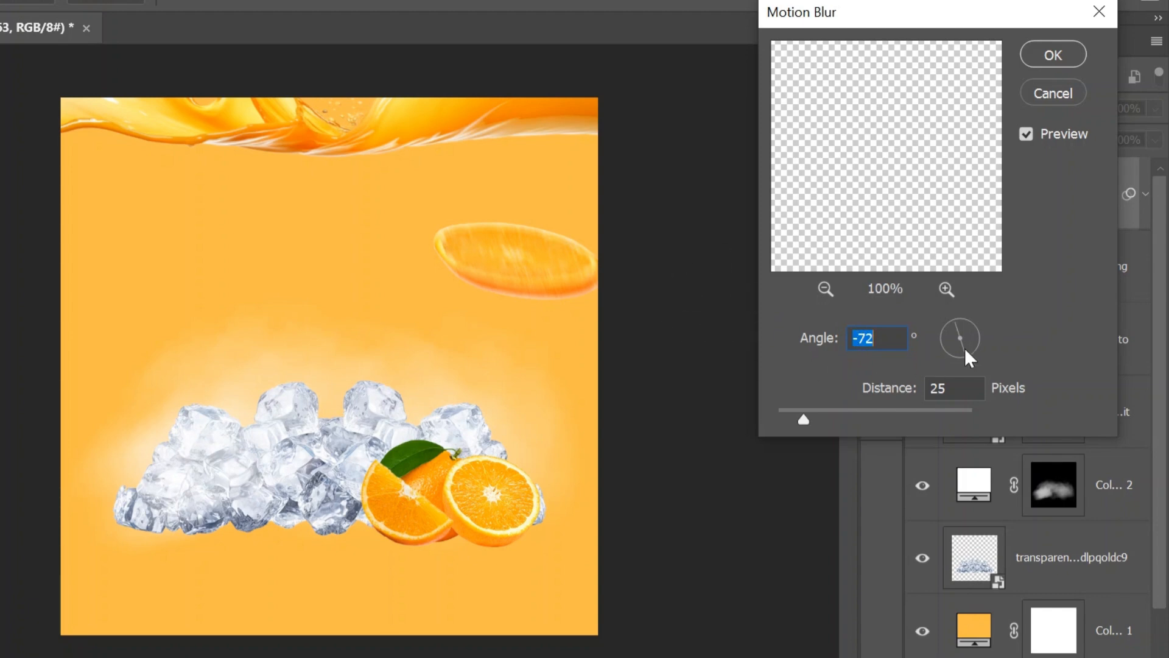
pyautogui.moveTo(965, 348); pyautogui.dragTo(975, 347)
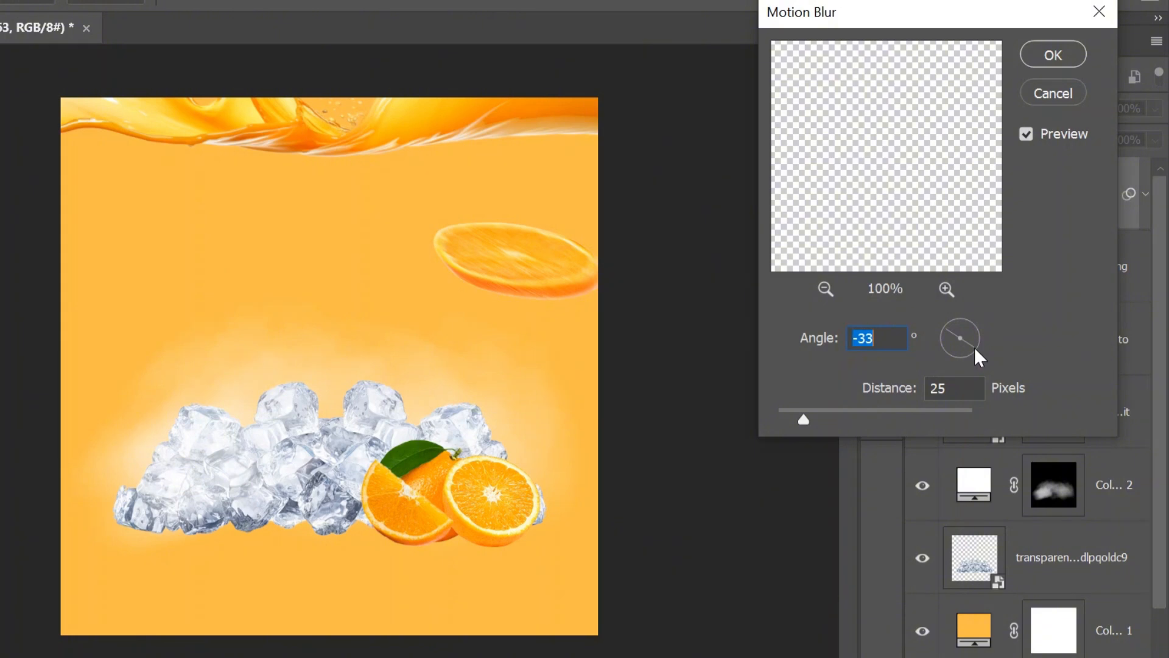
pyautogui.moveTo(975, 347); pyautogui.dragTo(974, 349)
pyautogui.moveTo(805, 420); pyautogui.dragTo(804, 420)
pyautogui.click(1054, 55)
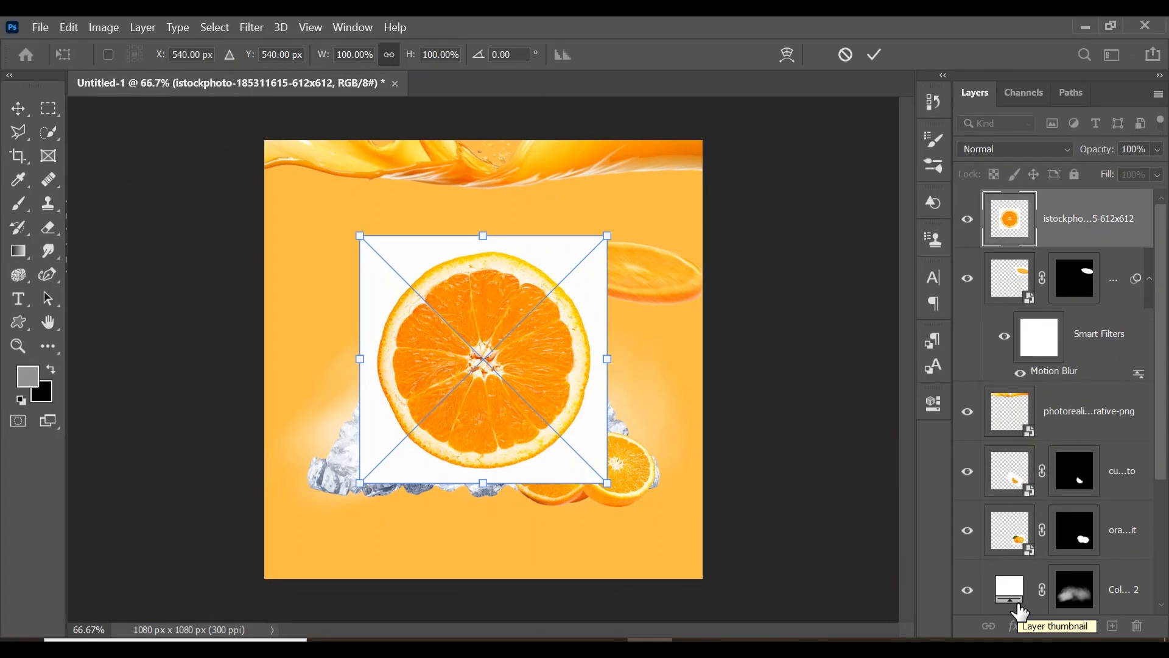
pyautogui.press('Return')
pyautogui.press('w')
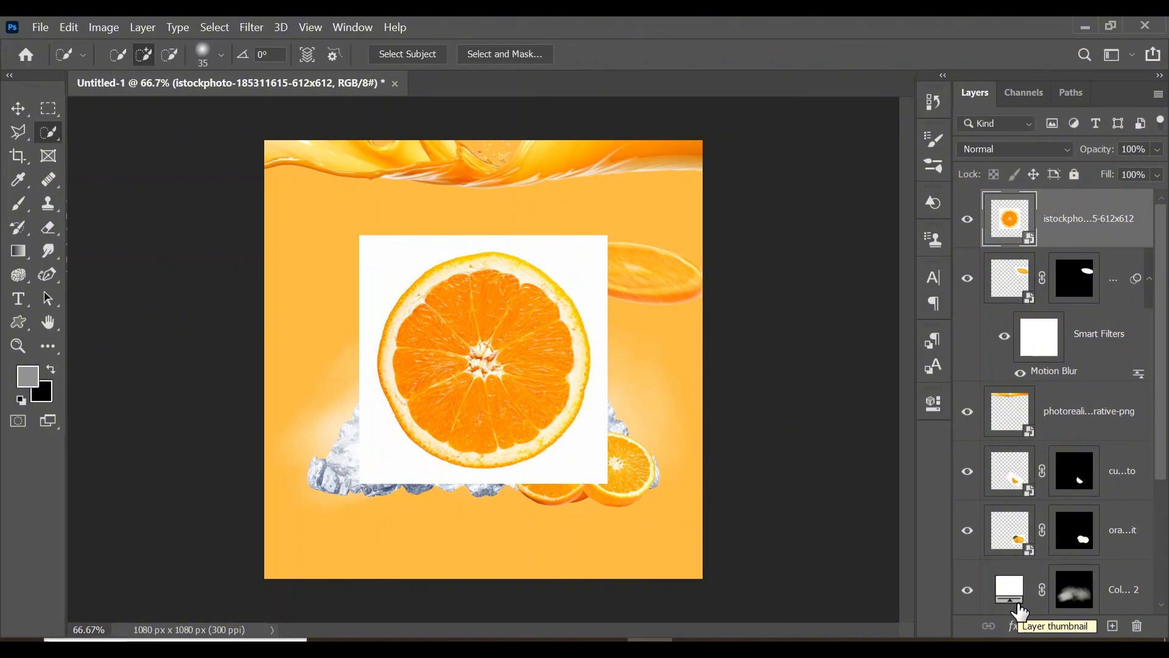
pyautogui.click(429, 55)
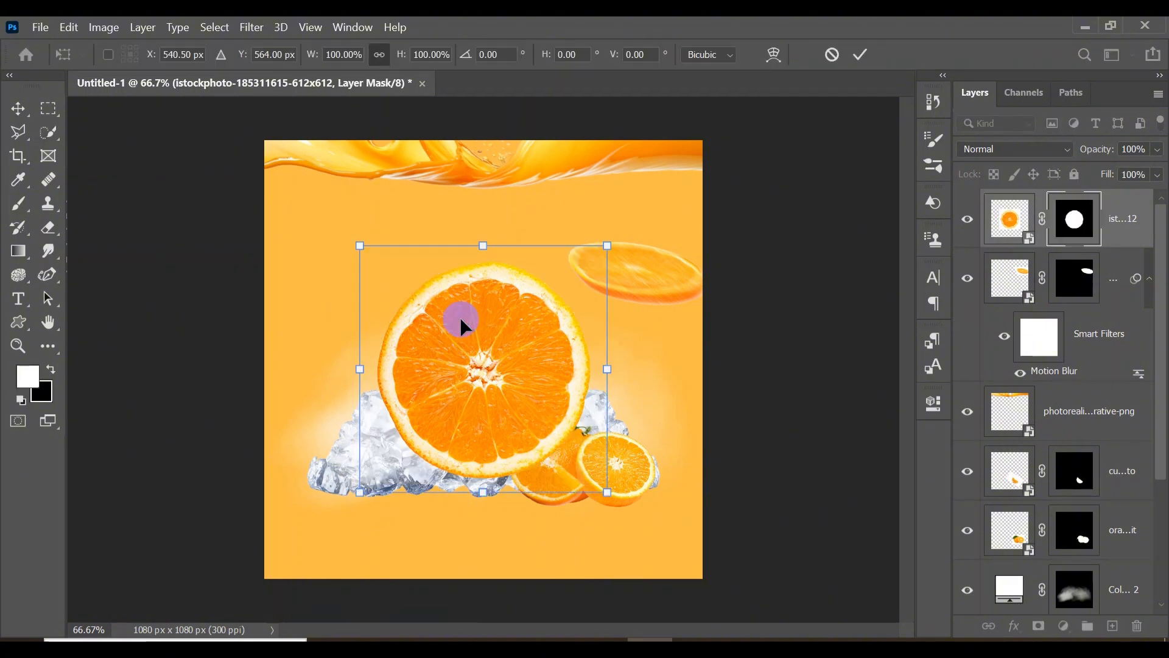
# Scale down the masked round orange slice and place it partly cut off in the canvas's lower left corner.
pyautogui.moveTo(459, 317); pyautogui.dragTo(309, 449)
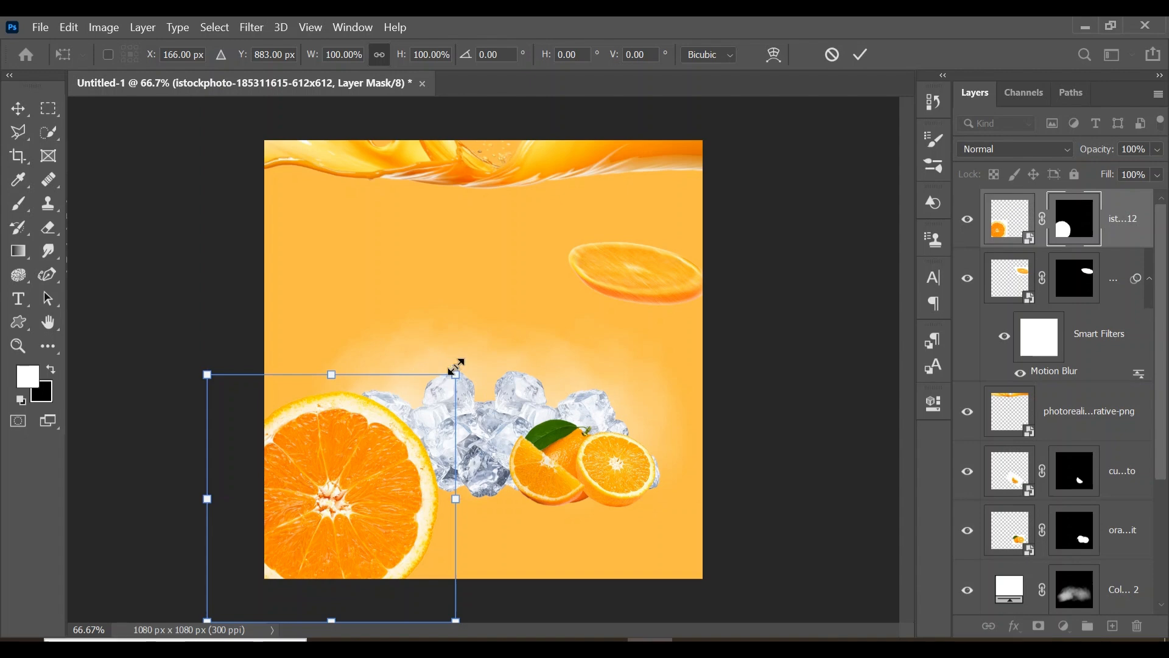
pyautogui.moveTo(457, 377); pyautogui.dragTo(372, 457)
pyautogui.moveTo(308, 541); pyautogui.dragTo(337, 520)
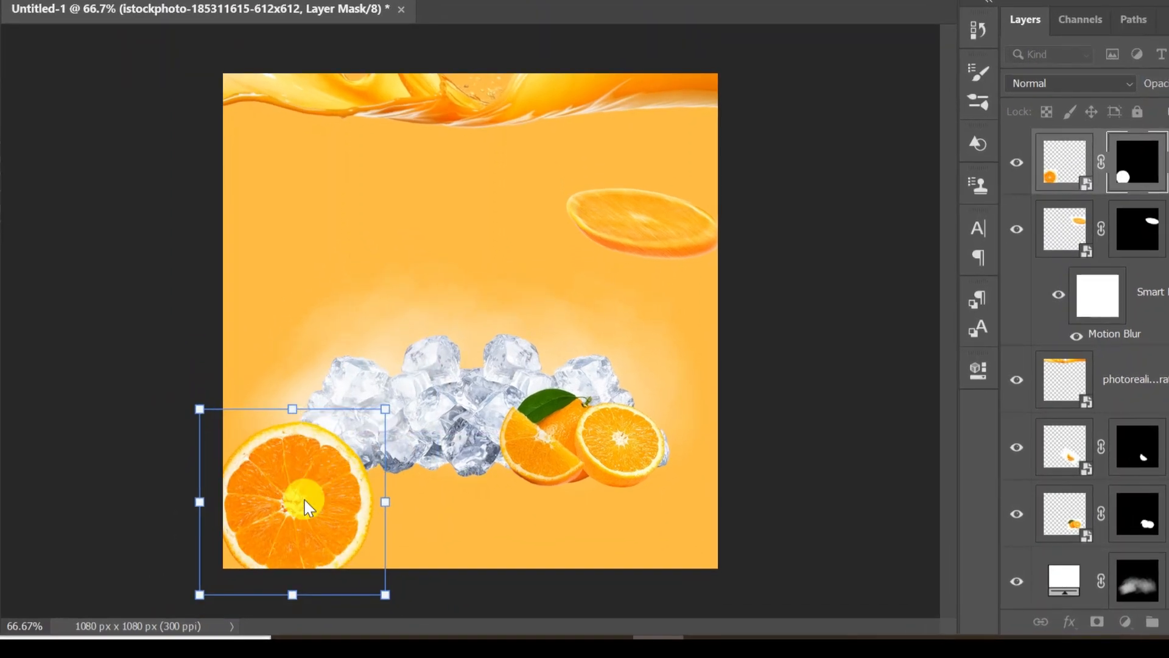
# Distort the lower left orange slice by shifting its upper side down and to the left.
pyautogui.rightClick(337, 515)
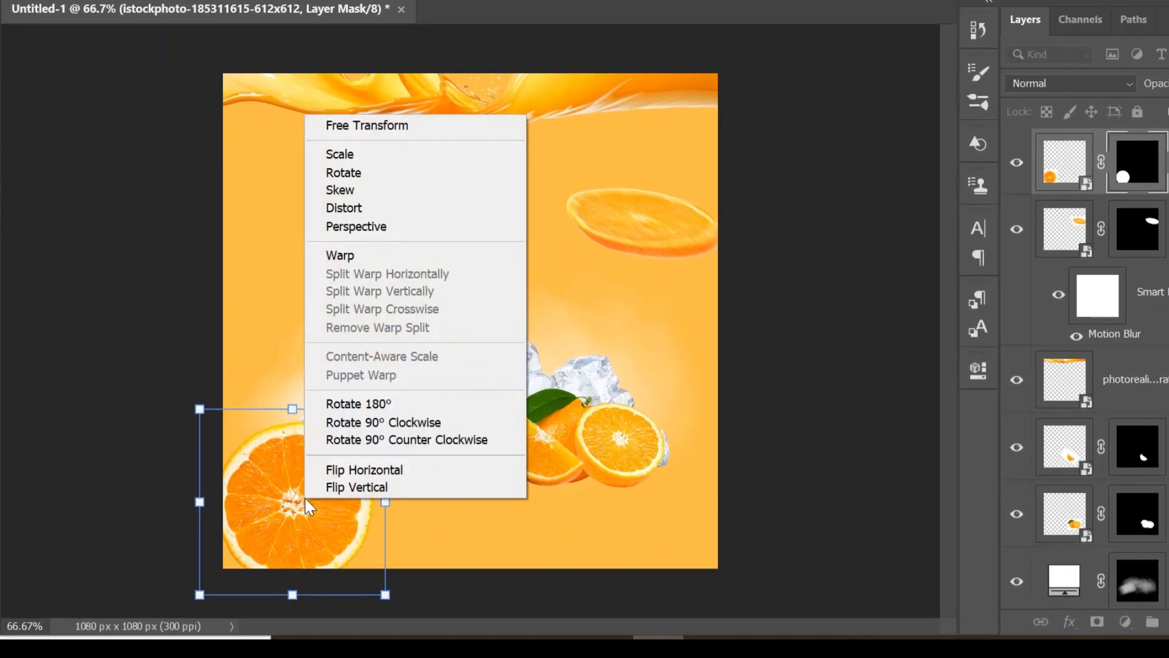
pyautogui.click(388, 207)
pyautogui.moveTo(292, 409); pyautogui.dragTo(250, 440)
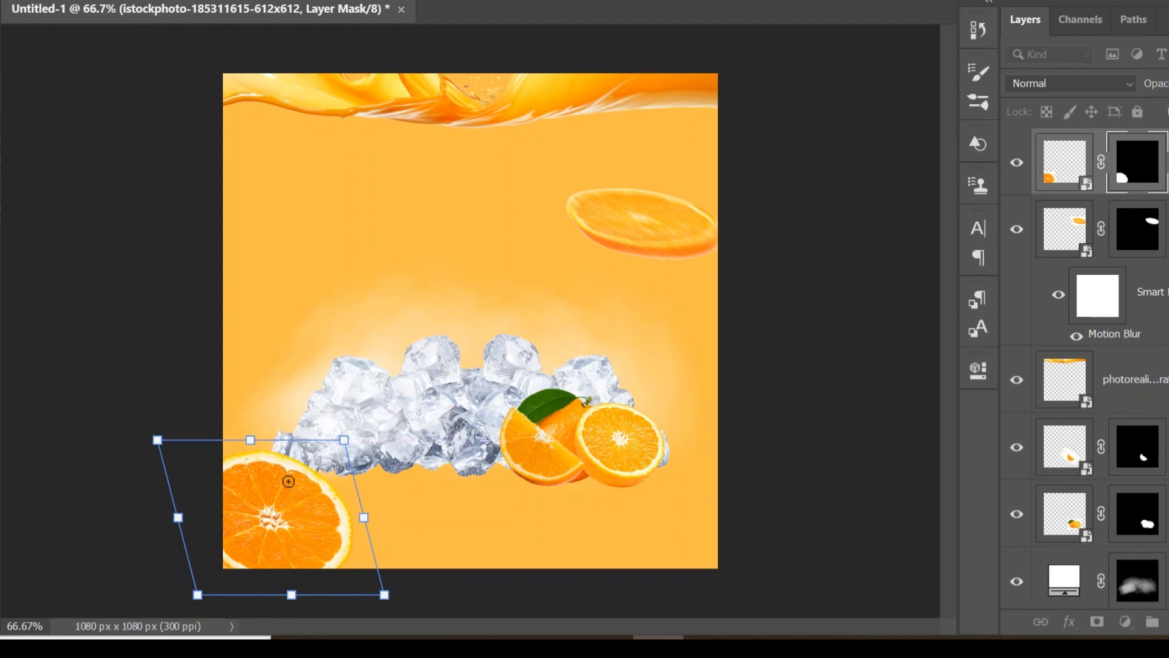
pyautogui.press('Return')
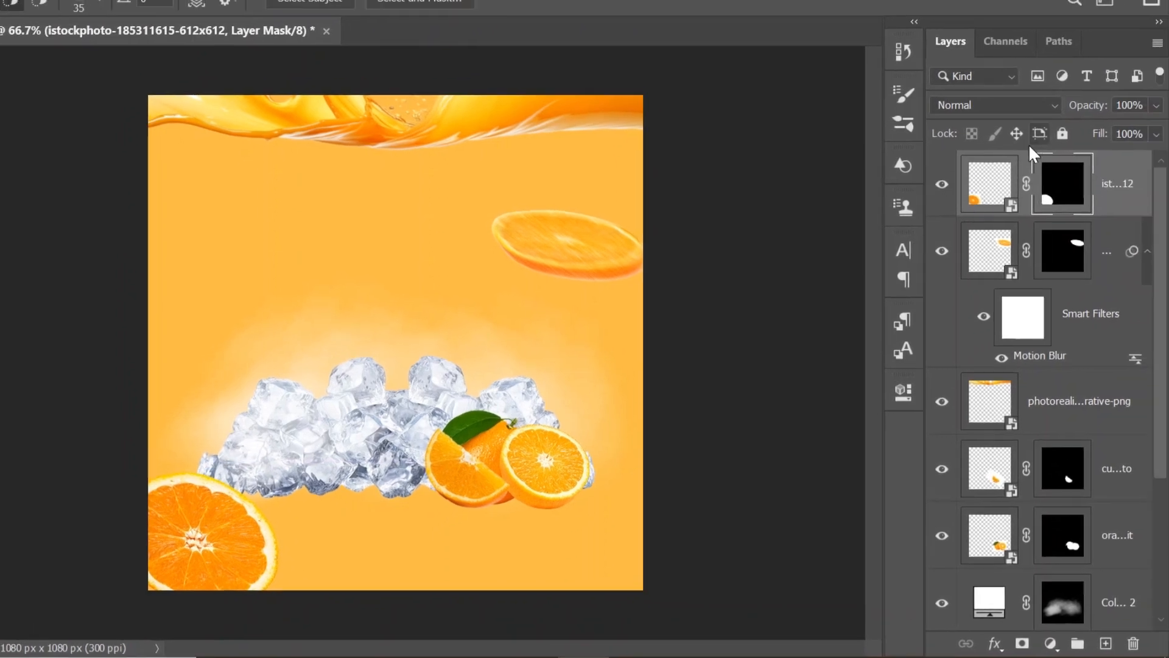
# Apply a Gaussian Blur with a radius of 3.4 pixels to the lower left orange slice.
pyautogui.click(1072, 160)
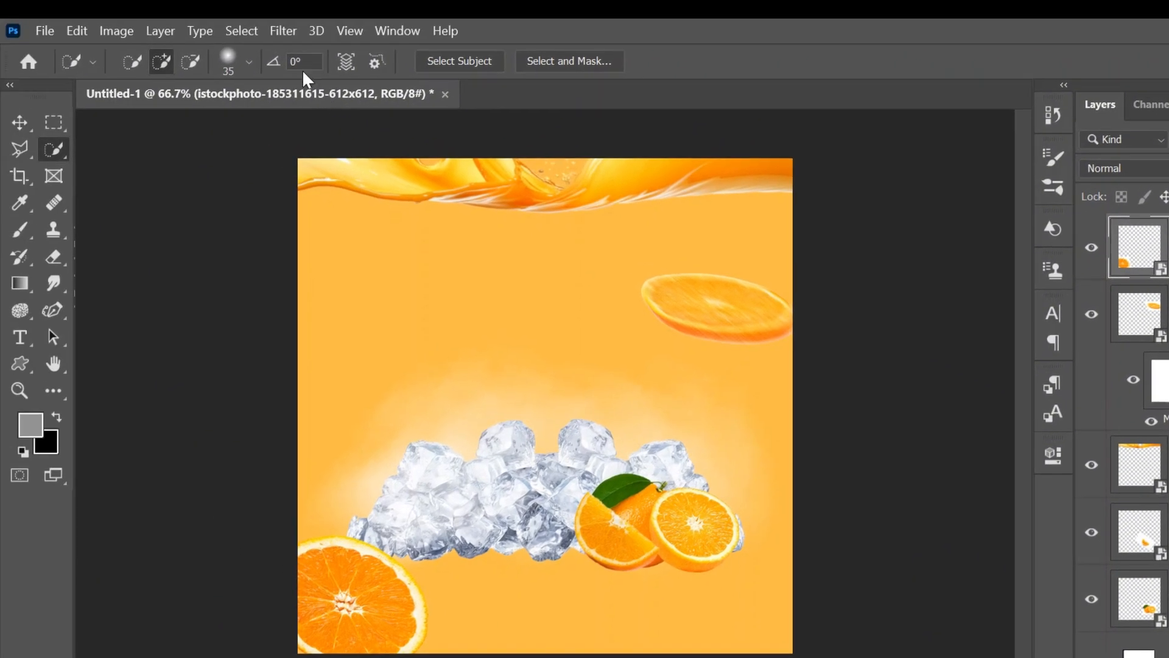
pyautogui.click(282, 30)
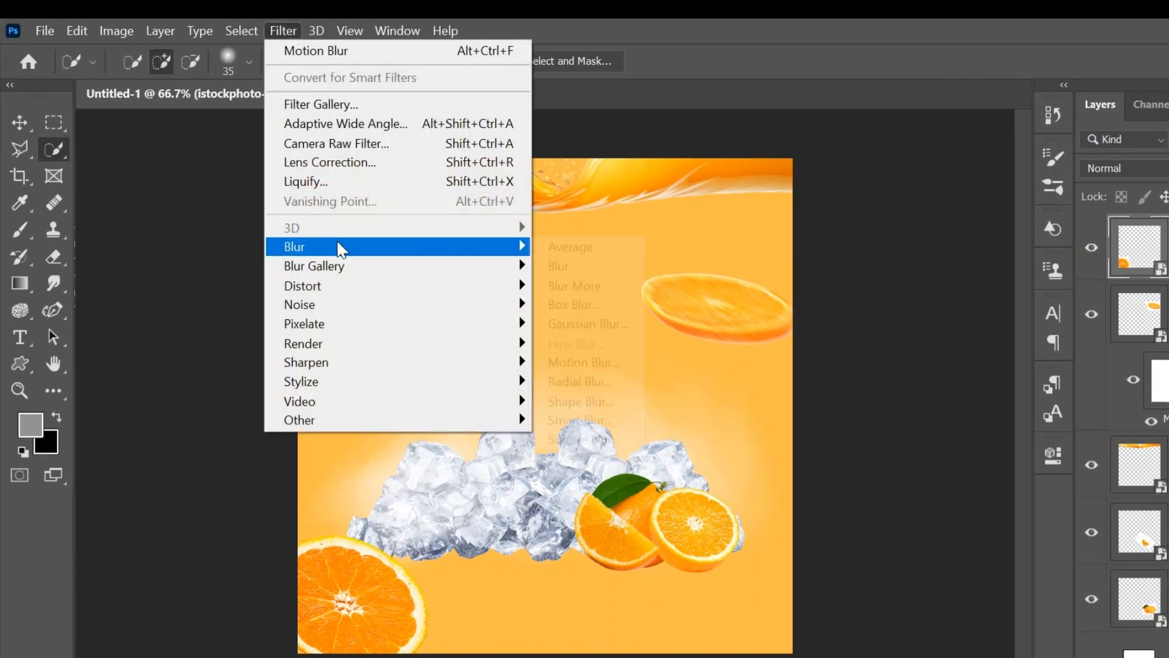
pyautogui.moveTo(339, 247)
pyautogui.click(561, 329)
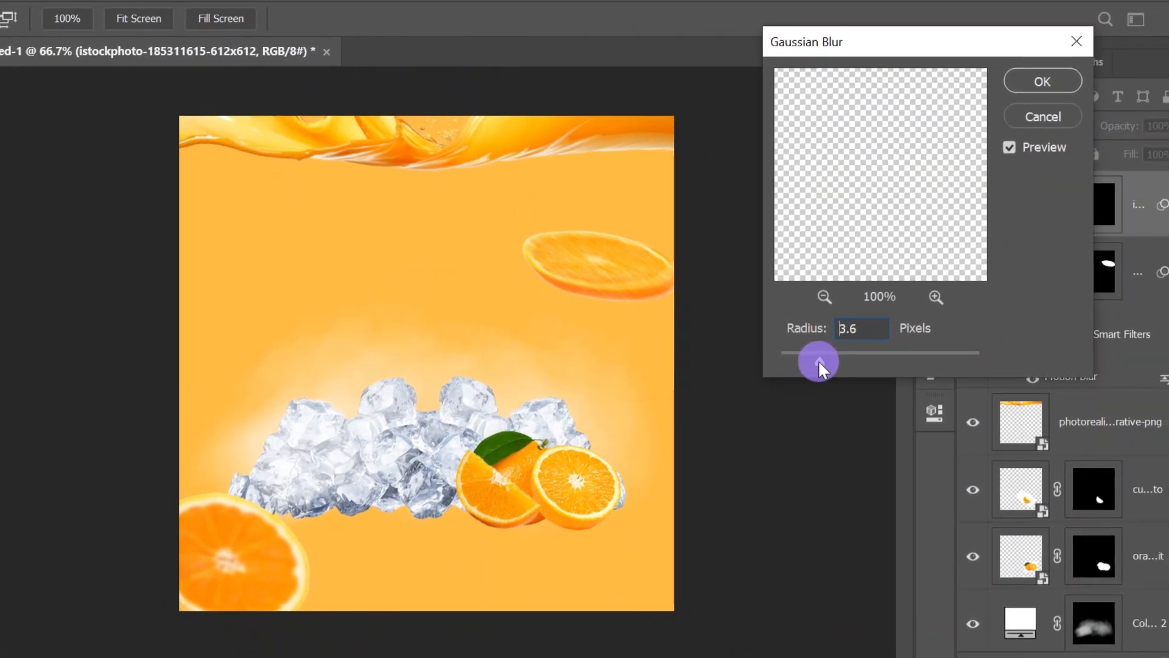
pyautogui.moveTo(818, 360); pyautogui.dragTo(817, 360)
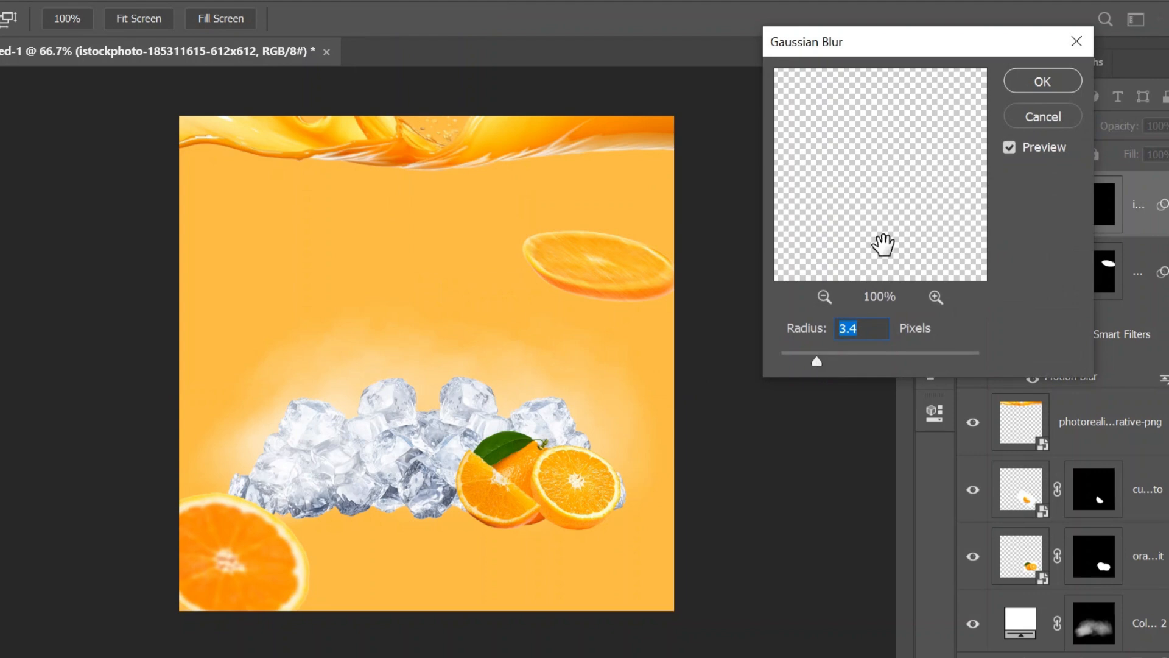
pyautogui.click(1051, 84)
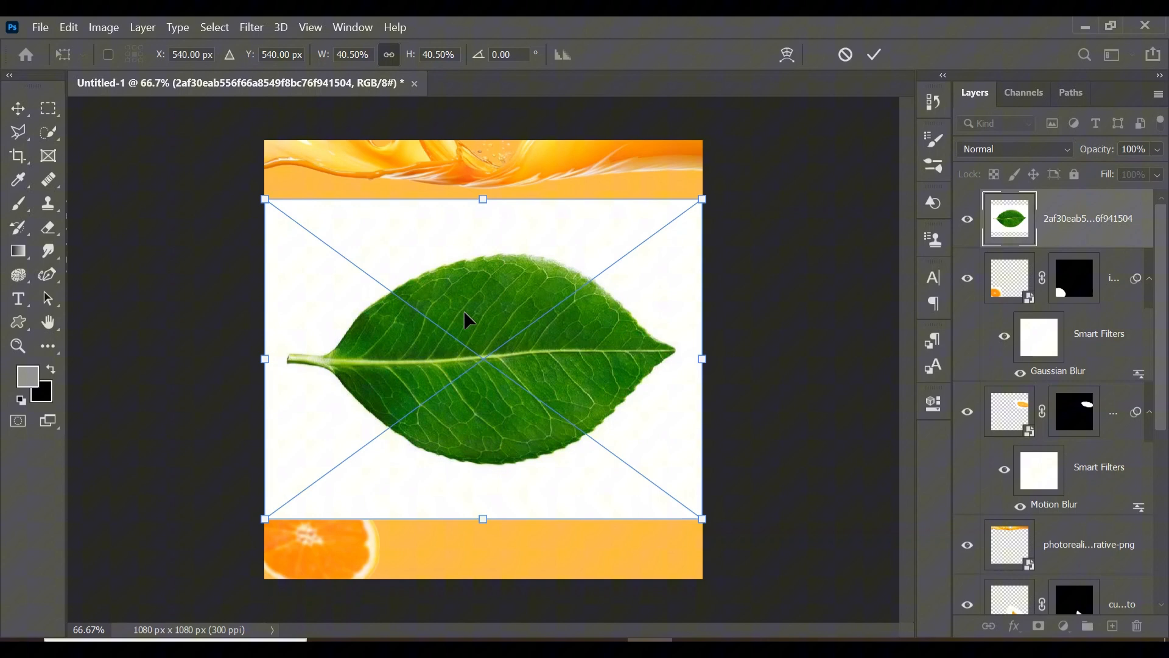
# Commit the placed green leaf image, select the leaf as the subject and mask out its white background.
pyautogui.press('Return')
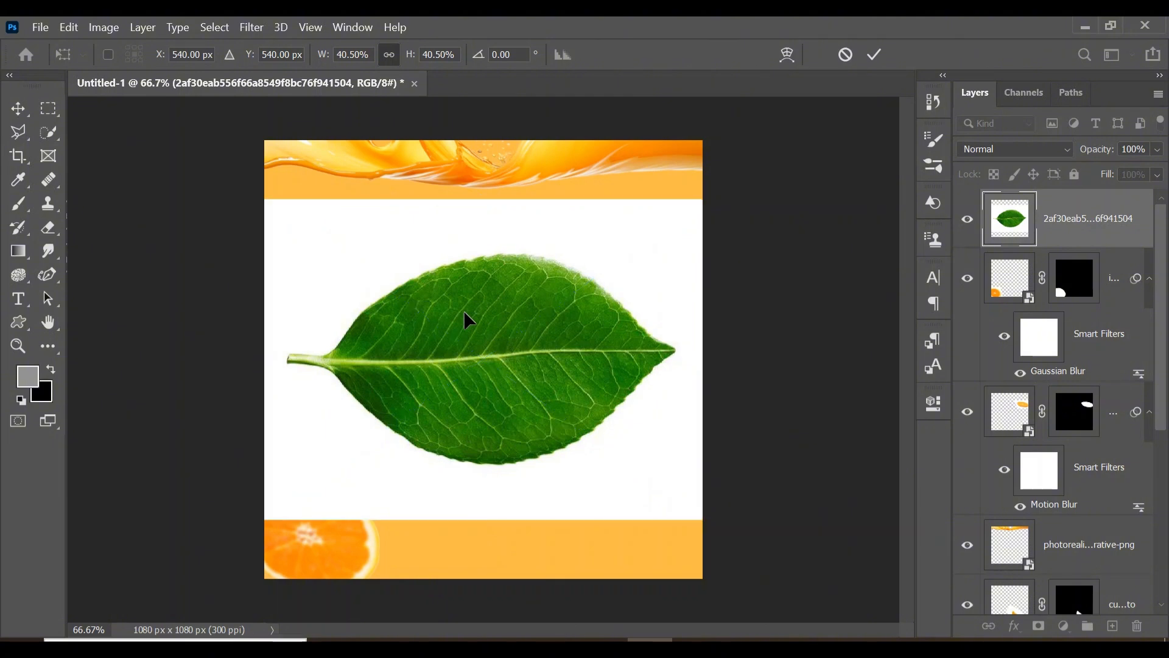
pyautogui.press('w')
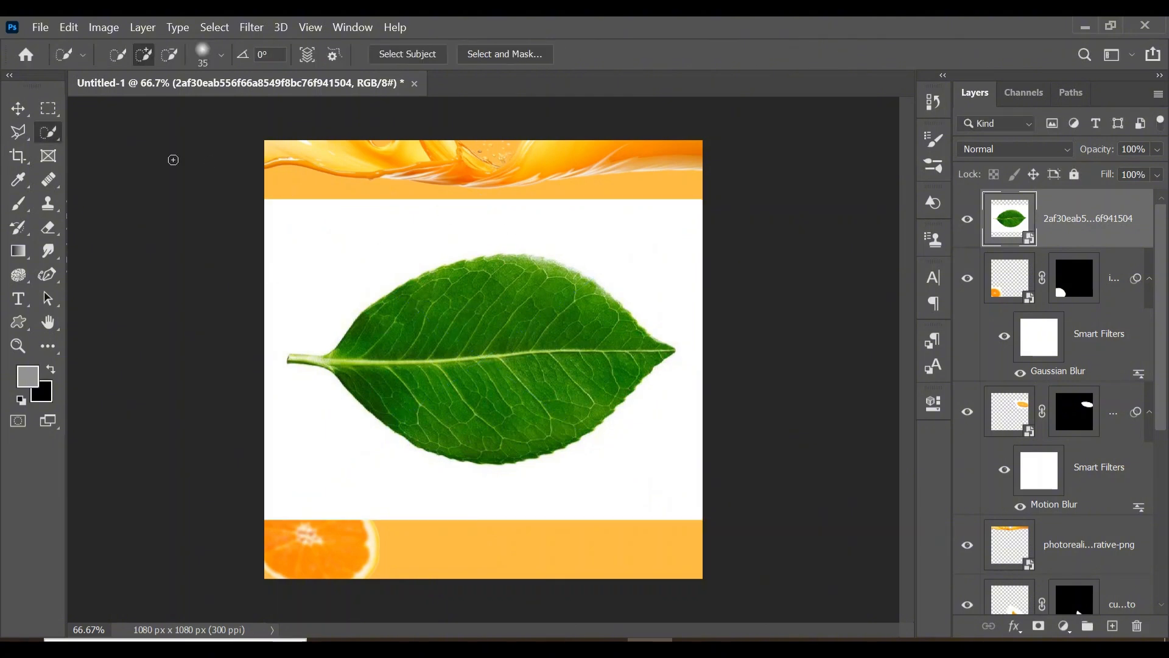
pyautogui.click(389, 55)
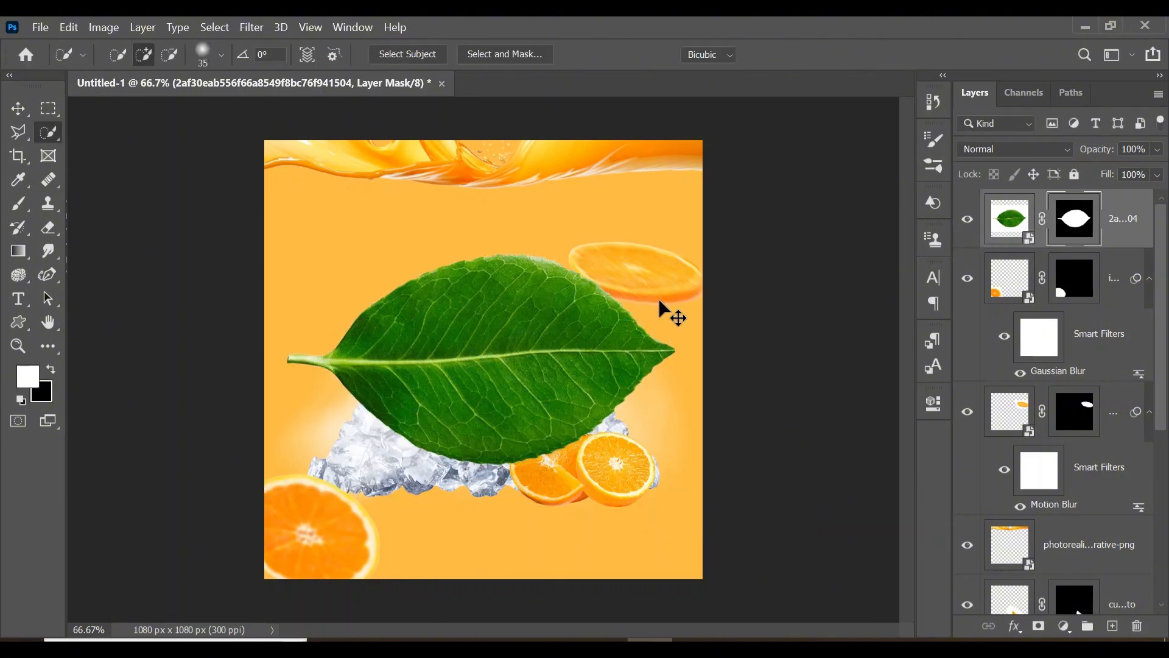
# Scale the leaf down to a small size, tilt its tip downward and place it near the canvas's left edge above the ice.
pyautogui.hotkey('ctrl', 't')
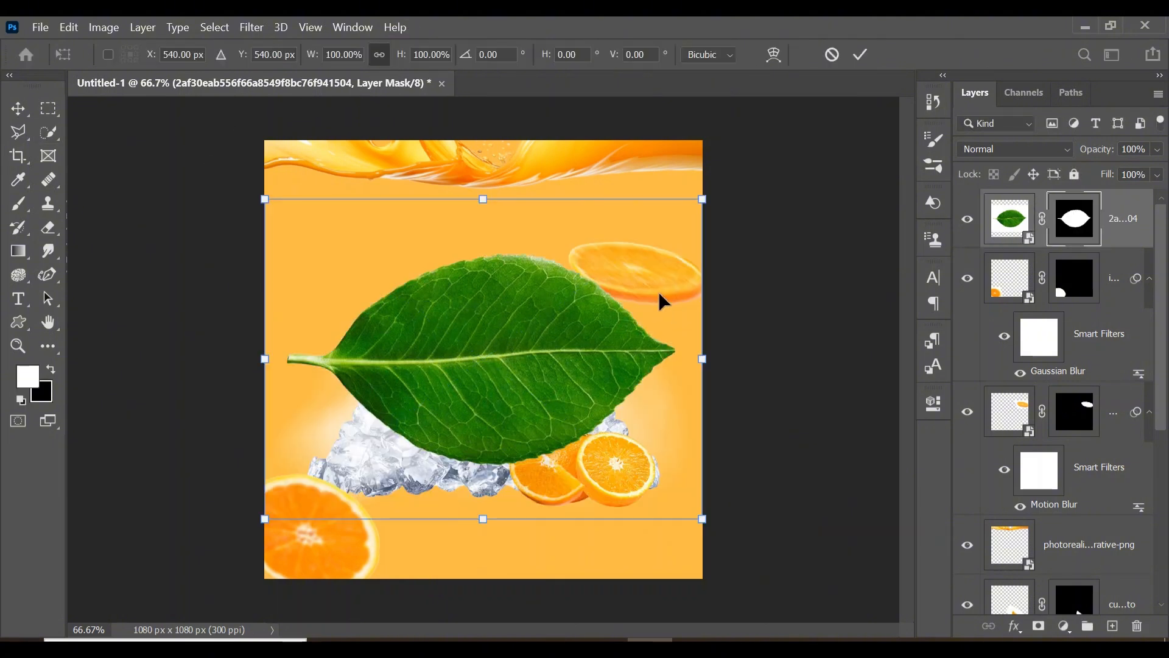
pyautogui.moveTo(702, 200); pyautogui.dragTo(521, 332)
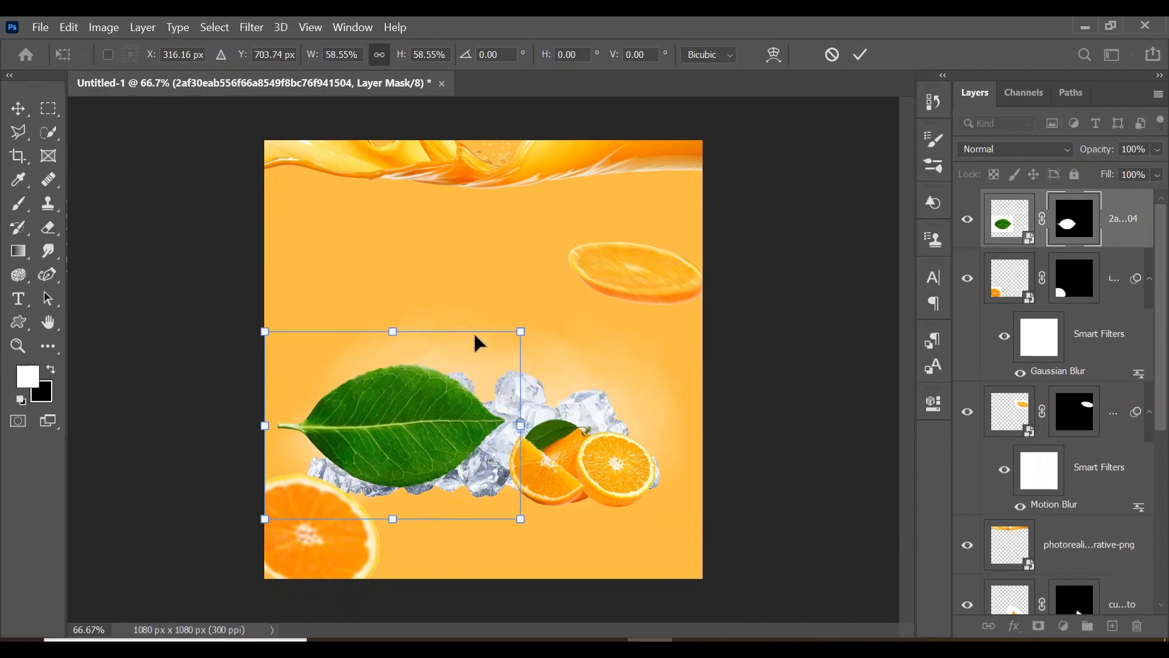
pyautogui.moveTo(540, 274)
pyautogui.mouseDown()
pyautogui.moveTo(557, 360)
pyautogui.moveTo(542, 373)
pyautogui.moveTo(548, 396)
pyautogui.moveTo(363, 410)
pyautogui.moveTo(327, 335)
pyautogui.moveTo(344, 300)
pyautogui.mouseUp()
pyautogui.press('Return')
pyautogui.press('w')
pyautogui.hotkey('ctrl', 't')
pyautogui.moveTo(397, 266); pyautogui.dragTo(341, 290)
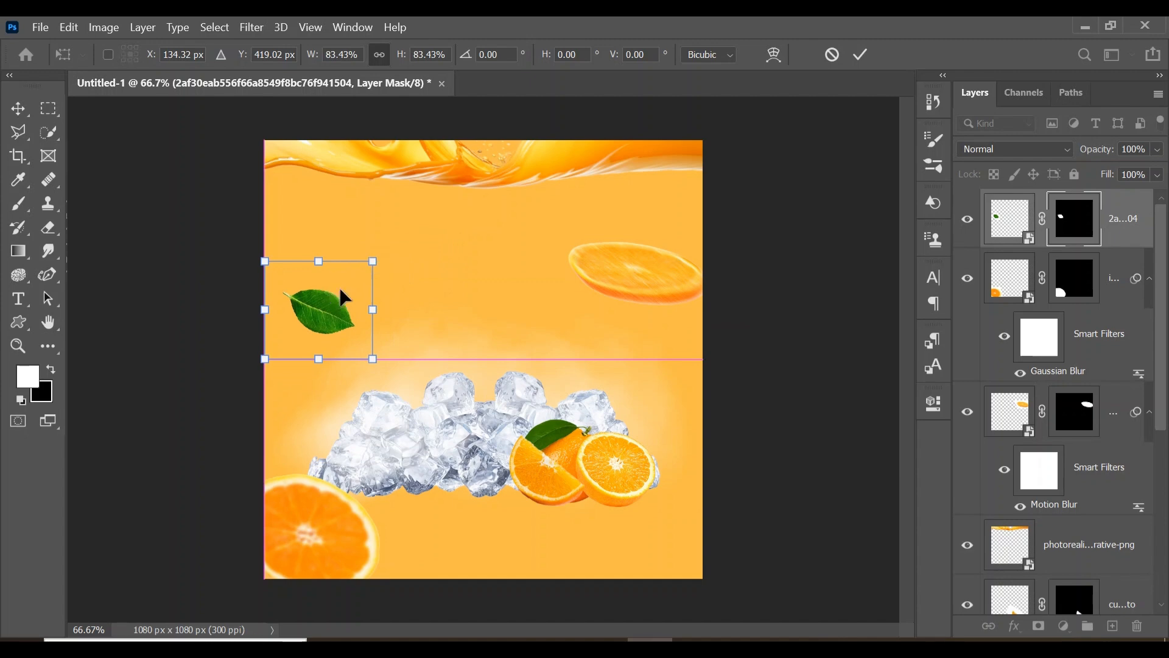
pyautogui.press('Return')
pyautogui.press('w')
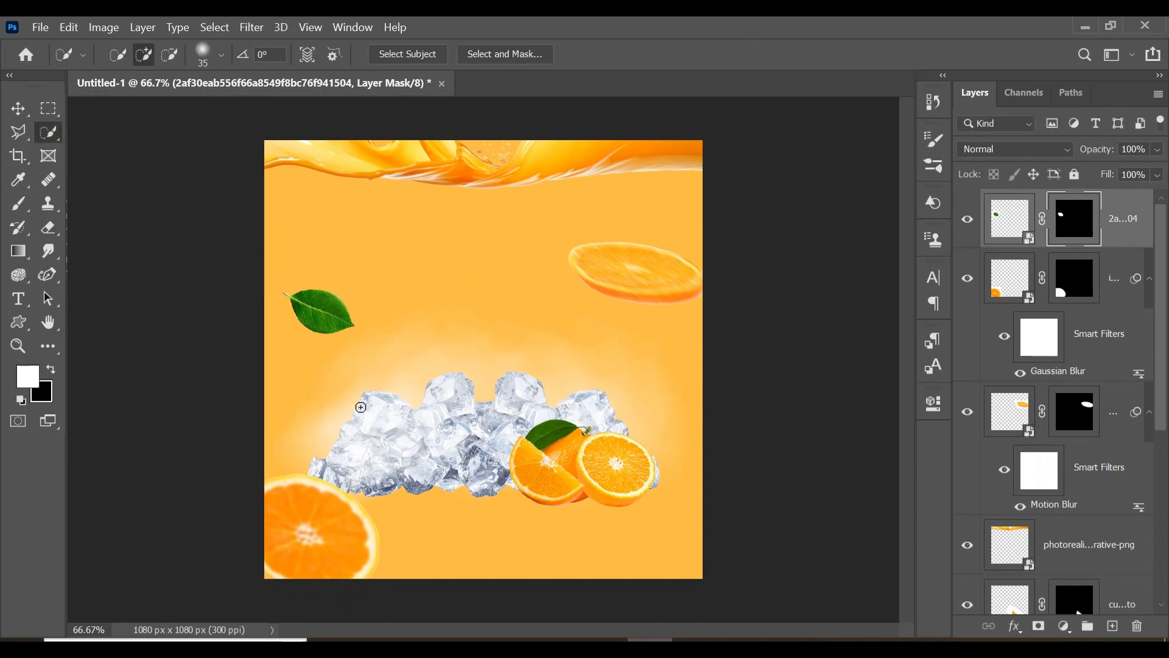
# Duplicate the leaf layer, move the copy toward the canvas's right side and rotate it about -42°.
pyautogui.hotkey('ctrl', 'j')
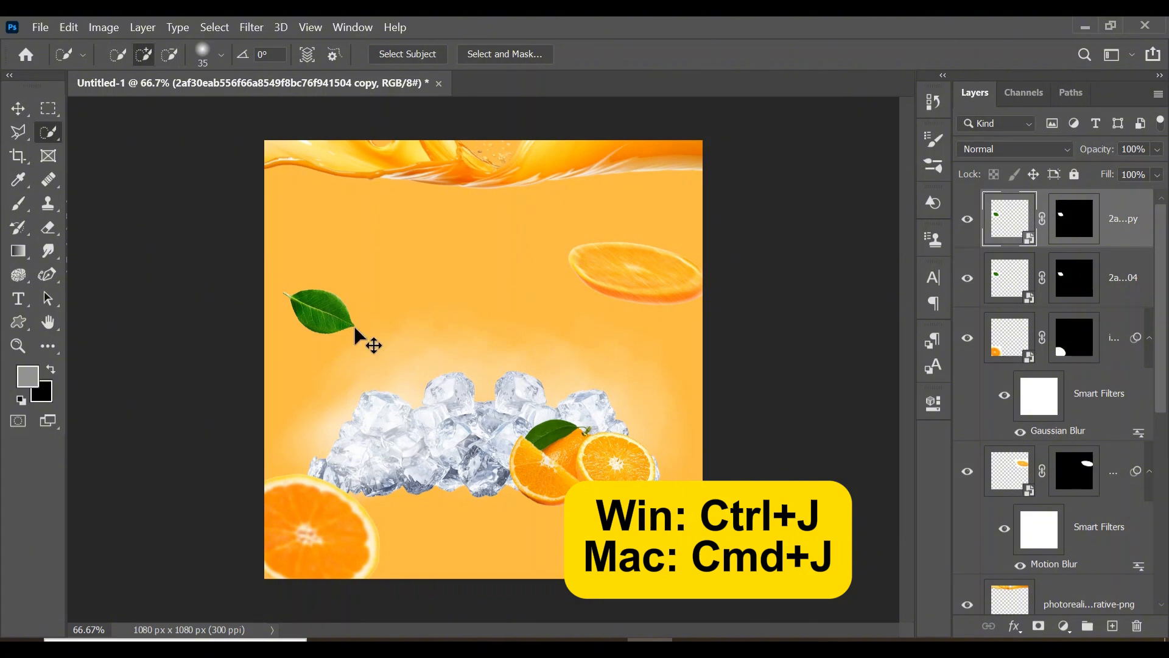
pyautogui.hotkey('ctrl', 't')
pyautogui.moveTo(368, 316); pyautogui.dragTo(537, 359)
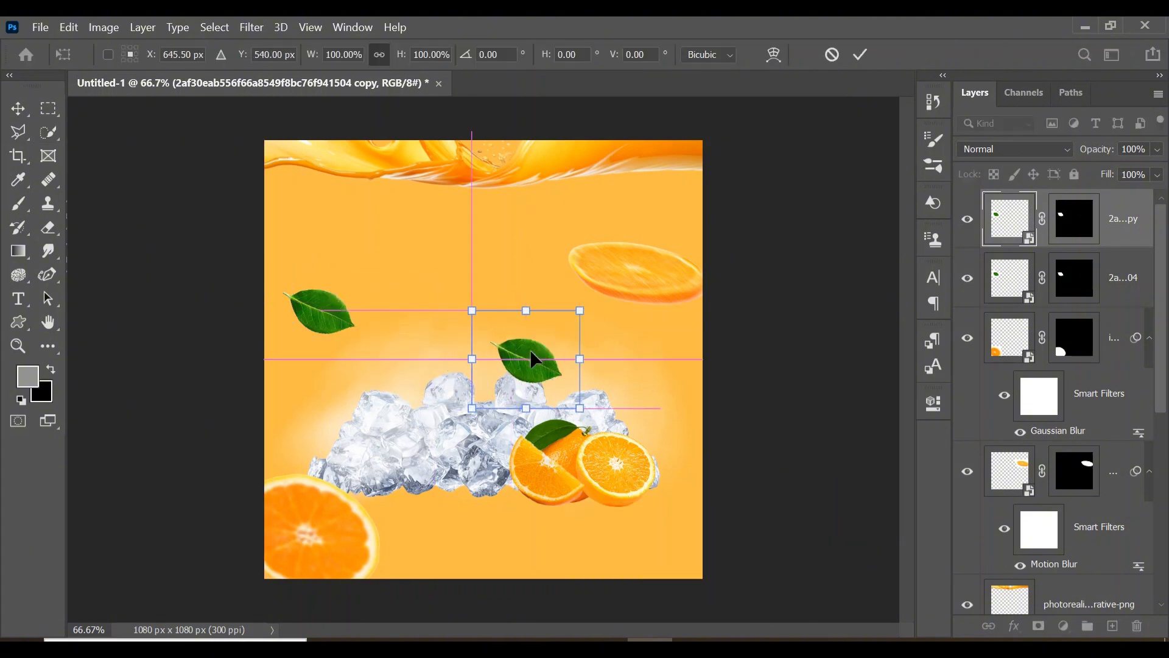
pyautogui.moveTo(603, 298); pyautogui.dragTo(560, 262)
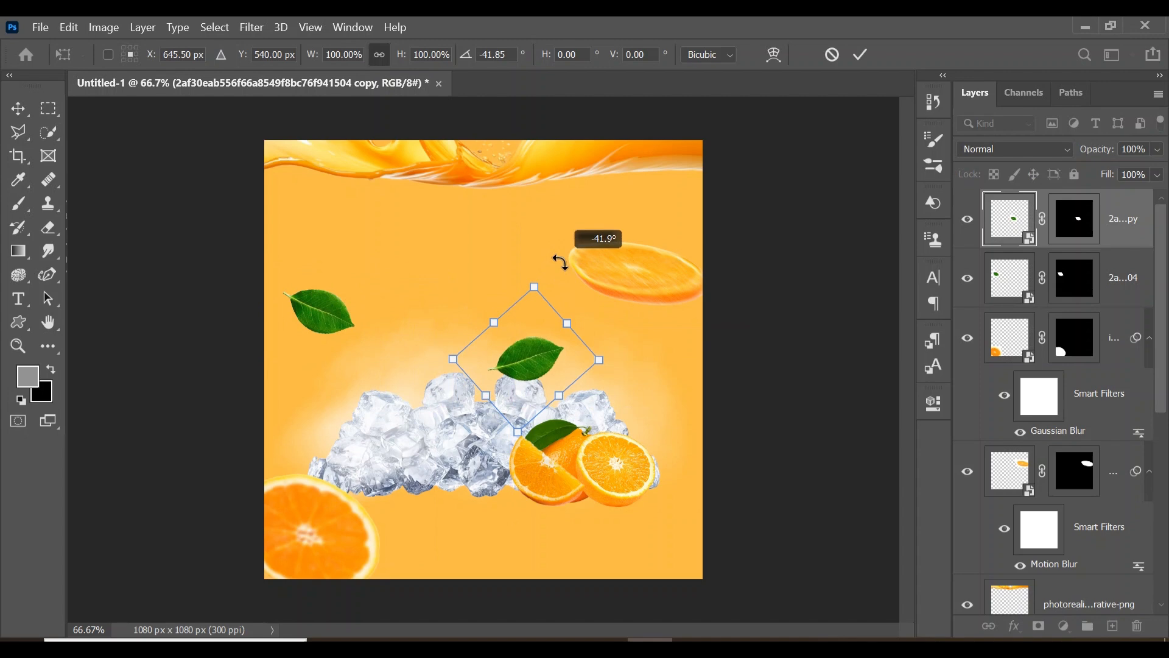
pyautogui.moveTo(542, 342); pyautogui.dragTo(614, 351)
# Flip the leaf copy horizontally and turn it so its stem points to the upper right, below the flying orange slice.
pyautogui.rightClick(534, 353)
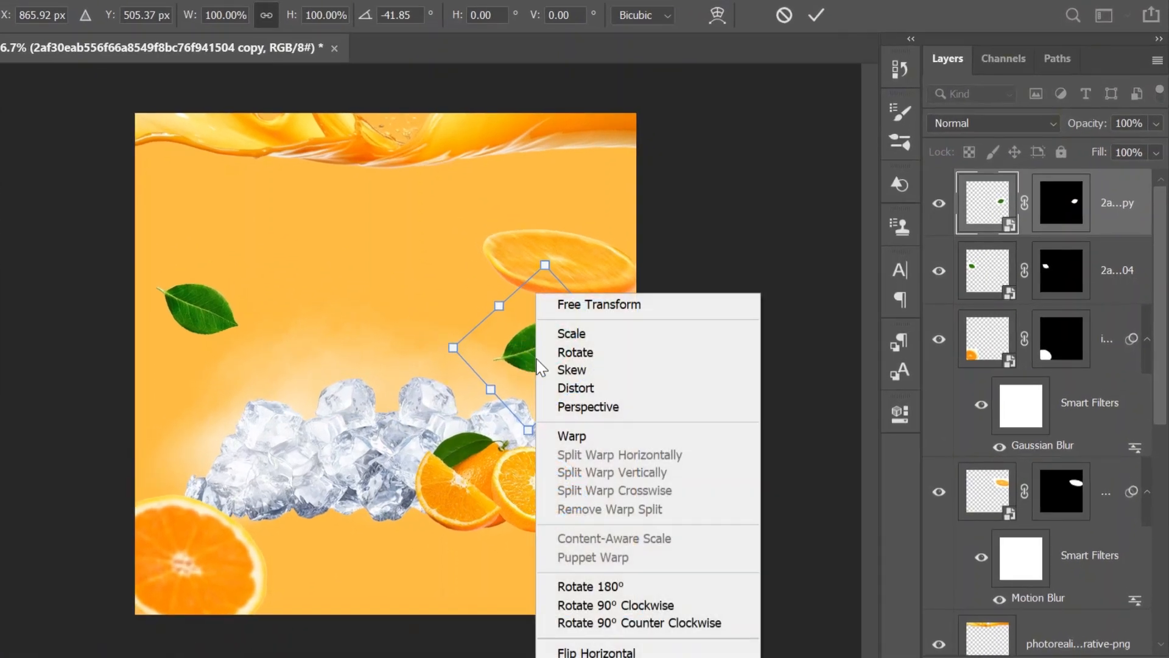
pyautogui.click(603, 653)
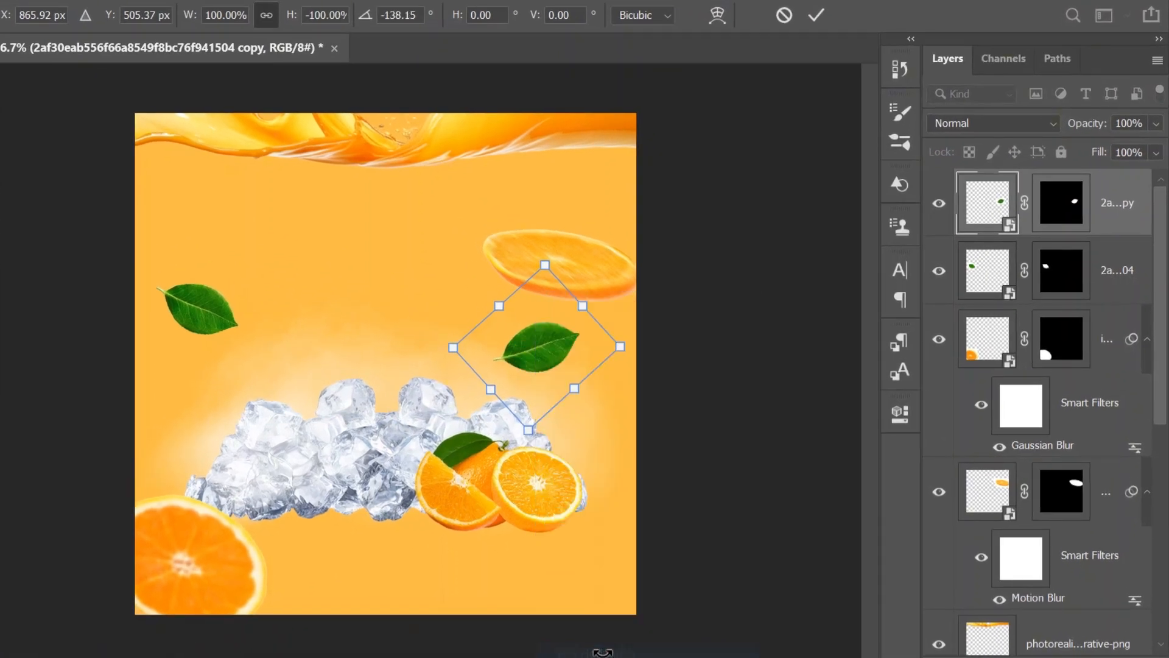
pyautogui.moveTo(597, 420); pyautogui.dragTo(555, 347)
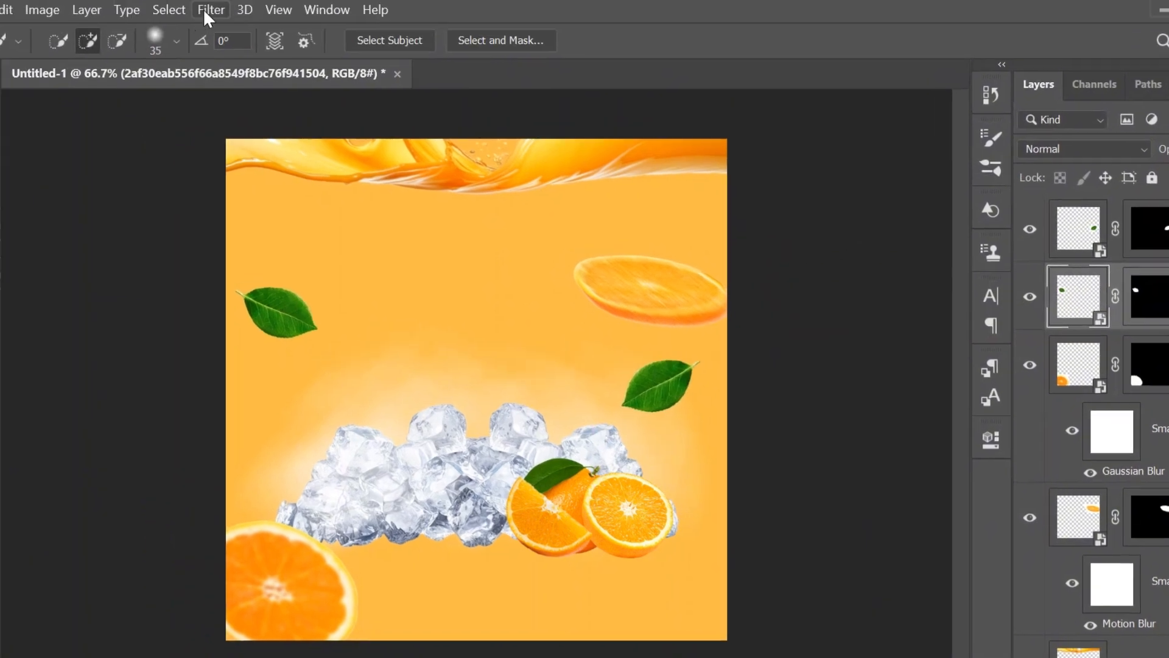
# Apply a Motion Blur to the left leaf with an angle of -20° and a distance of 32 pixels.
pyautogui.click(207, 10)
pyautogui.moveTo(382, 237)
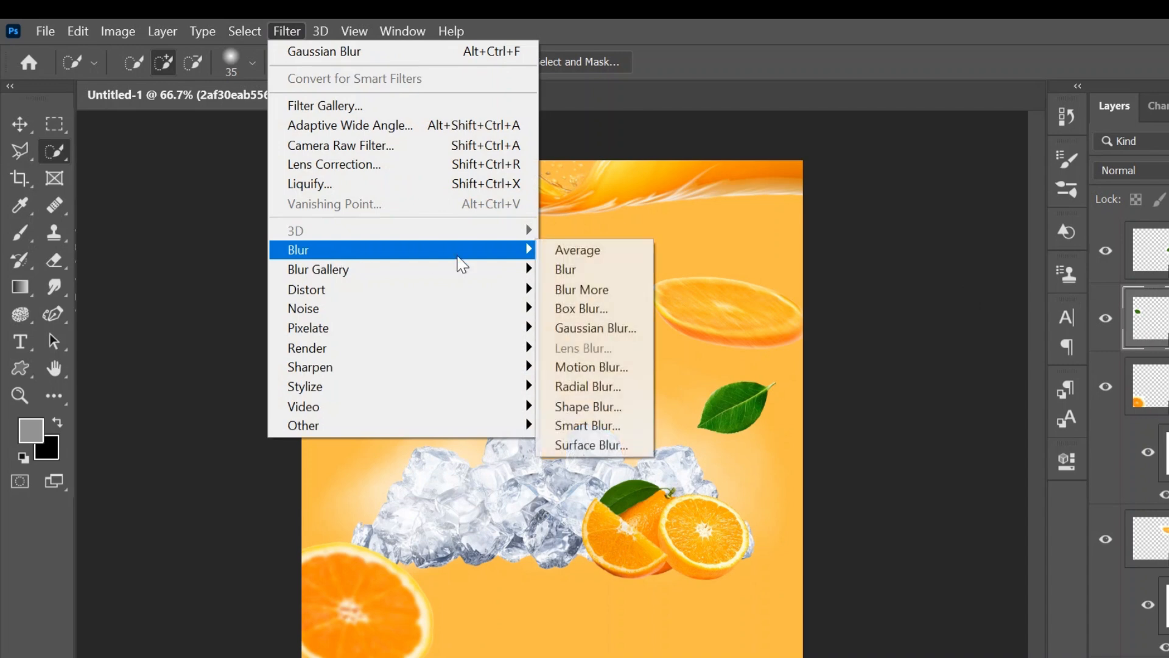
pyautogui.click(596, 365)
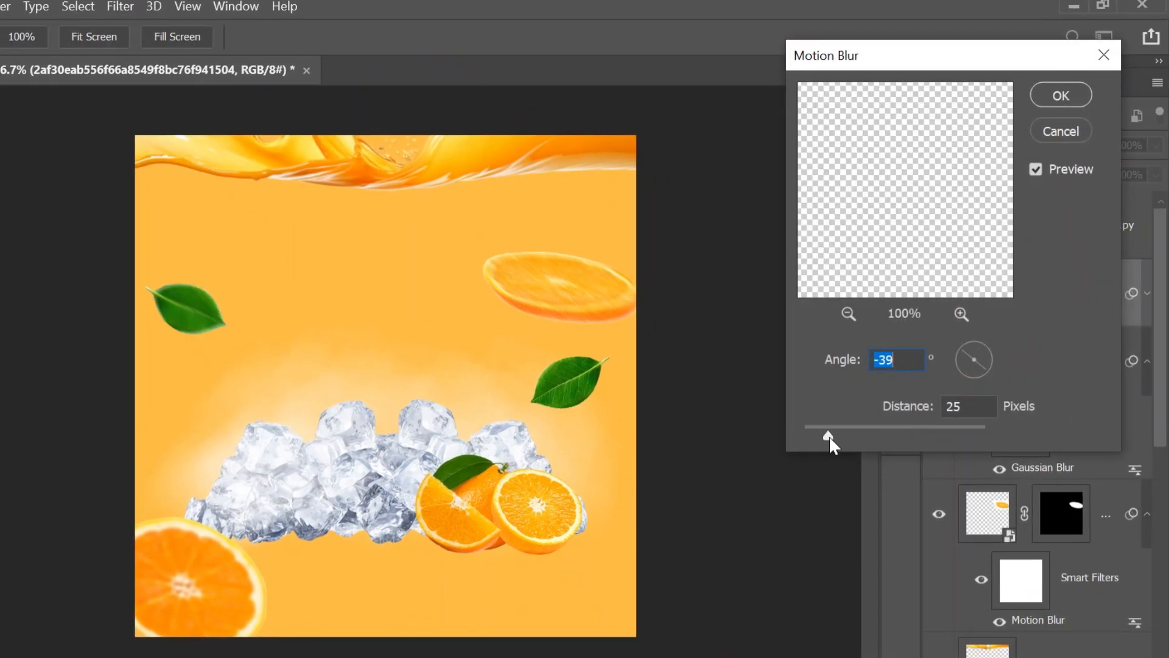
pyautogui.moveTo(859, 440)
pyautogui.mouseDown()
pyautogui.moveTo(871, 441)
pyautogui.moveTo(836, 436)
pyautogui.mouseUp()
pyautogui.moveTo(979, 364); pyautogui.dragTo(987, 364)
pyautogui.click(1072, 105)
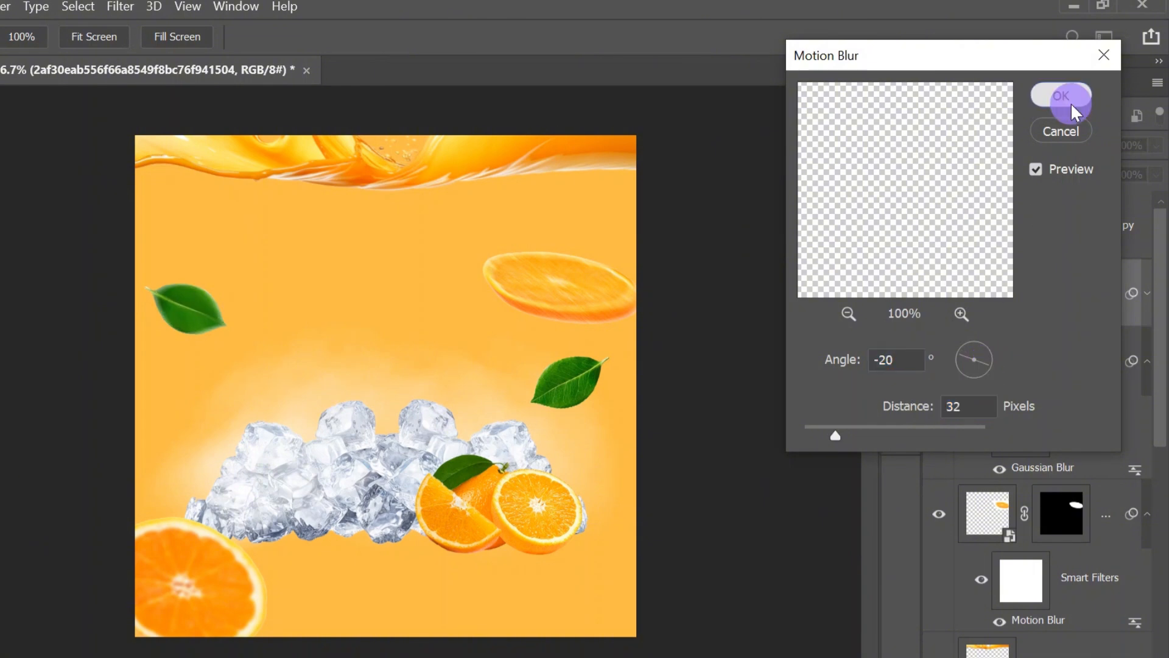
# Apply a Motion Blur to the right leaf copy with an angle of 36° and a distance of 8 pixels.
pyautogui.click(1104, 230)
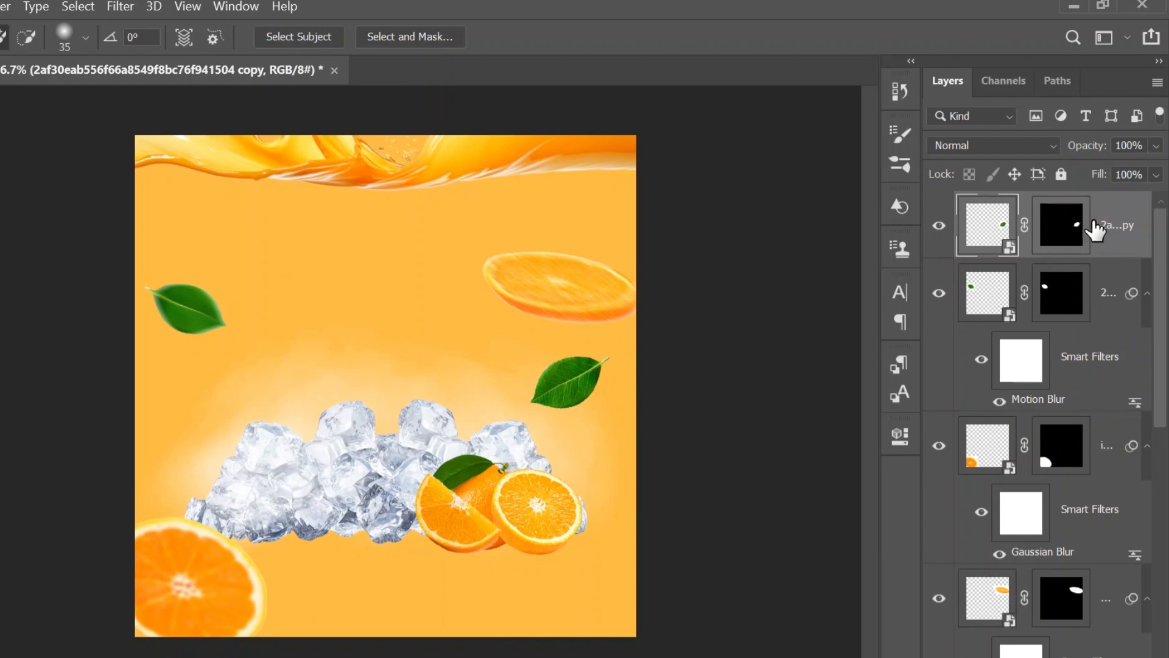
pyautogui.click(120, 6)
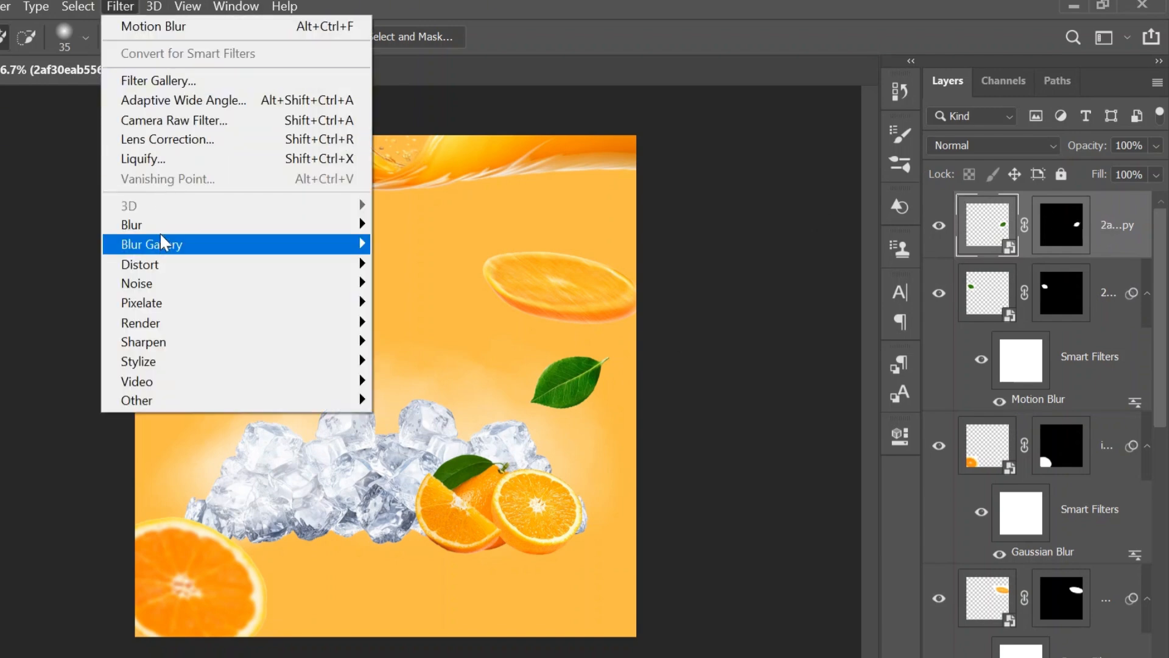
pyautogui.moveTo(146, 225)
pyautogui.click(422, 339)
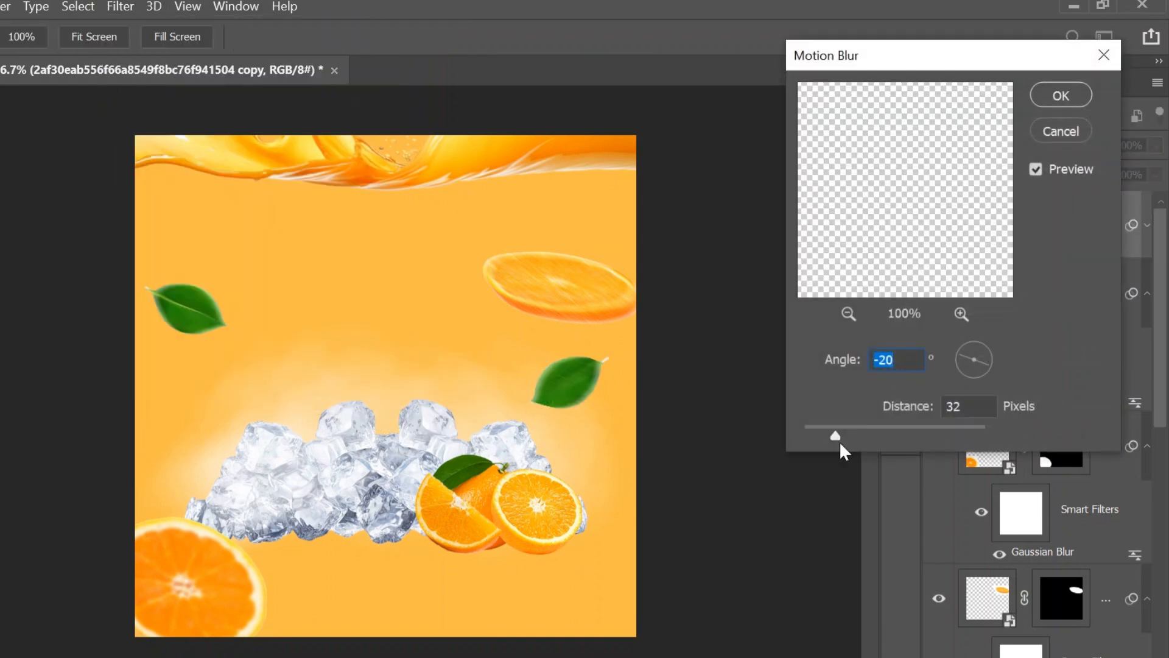
pyautogui.moveTo(835, 430); pyautogui.dragTo(811, 430)
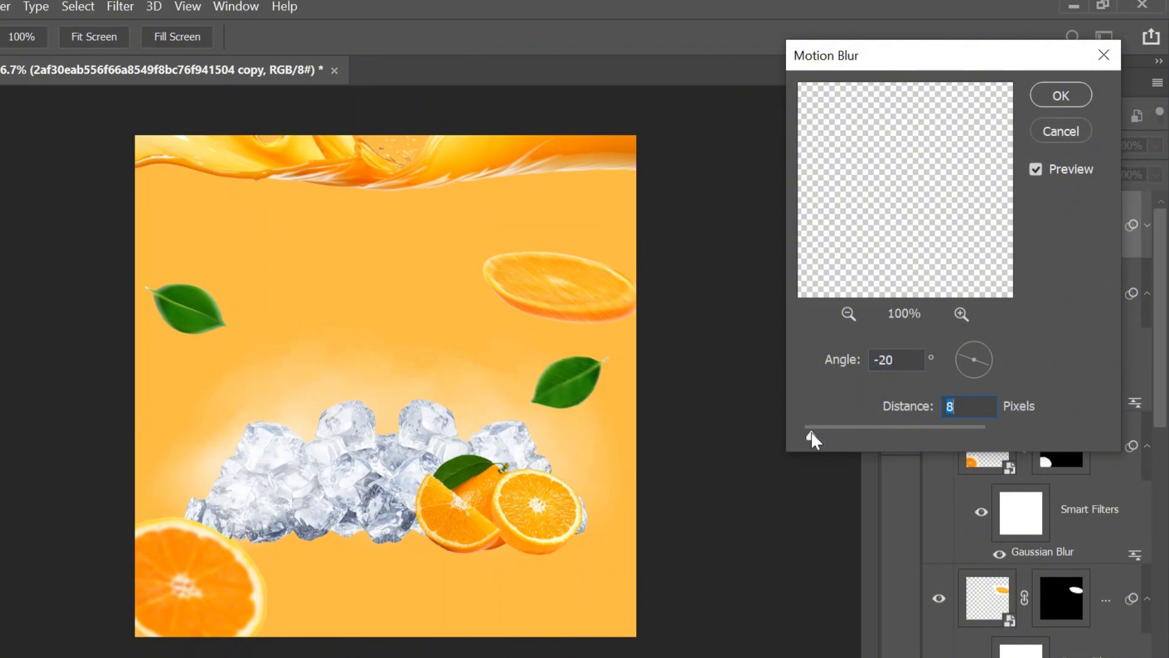
pyautogui.moveTo(983, 359); pyautogui.dragTo(986, 352)
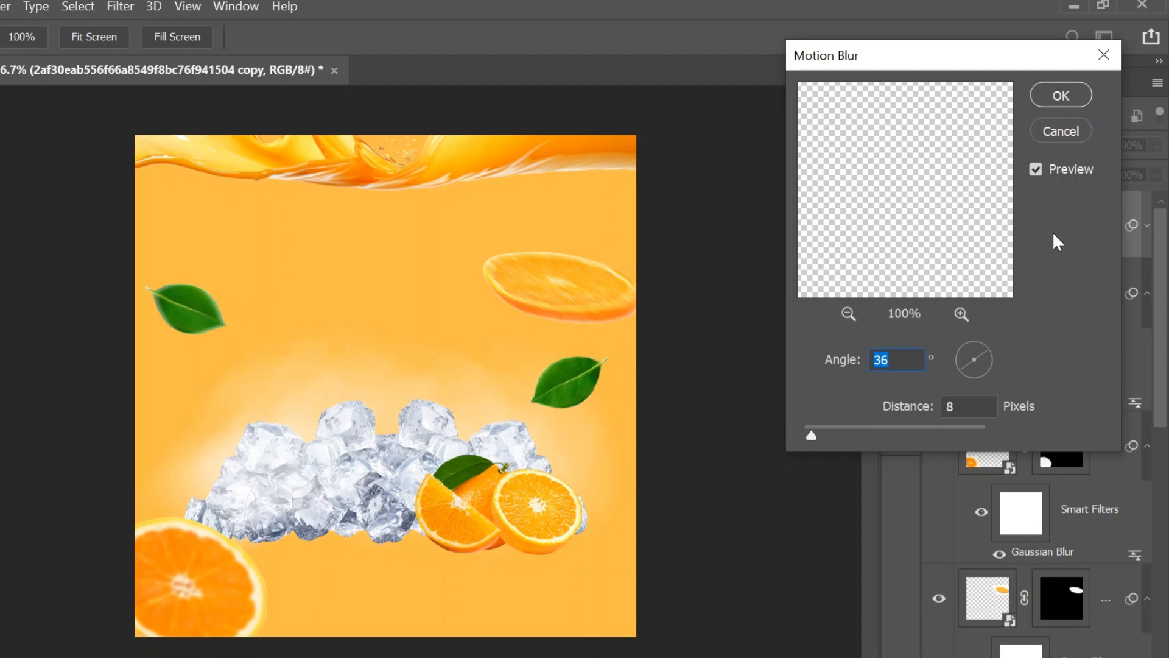
pyautogui.click(1063, 99)
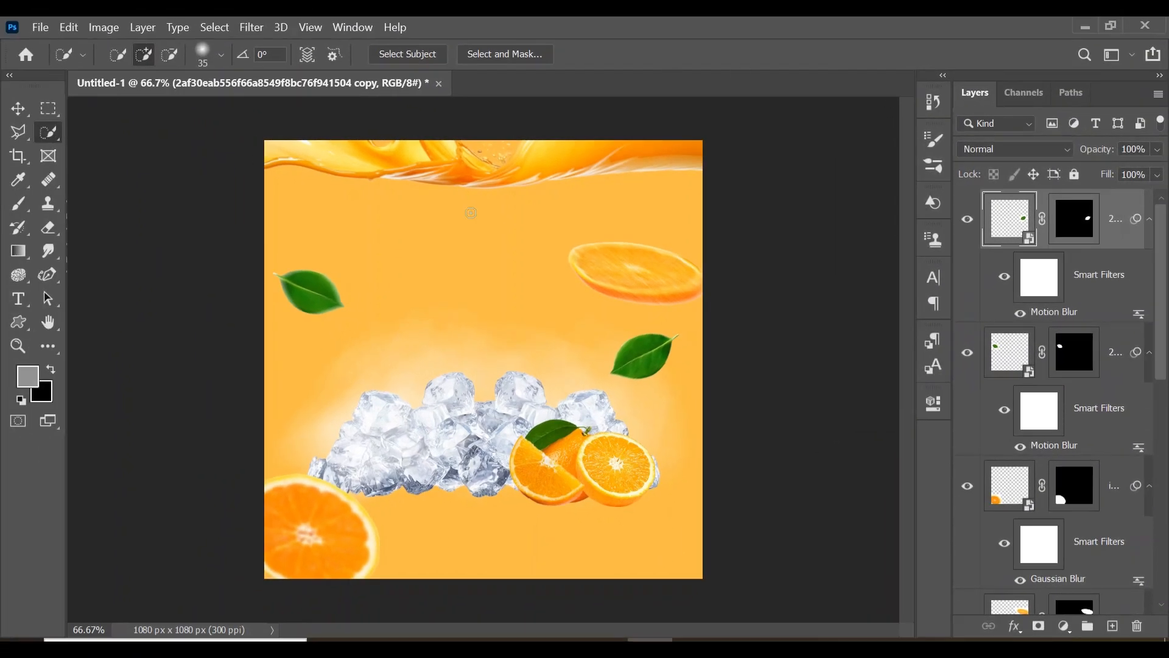
# Place the ORGNFCPureOrange32_45946 juice bottle image as an embedded layer directly above the white mist fill layer.
pyautogui.moveTo(1161, 288); pyautogui.dragTo(1165, 341)
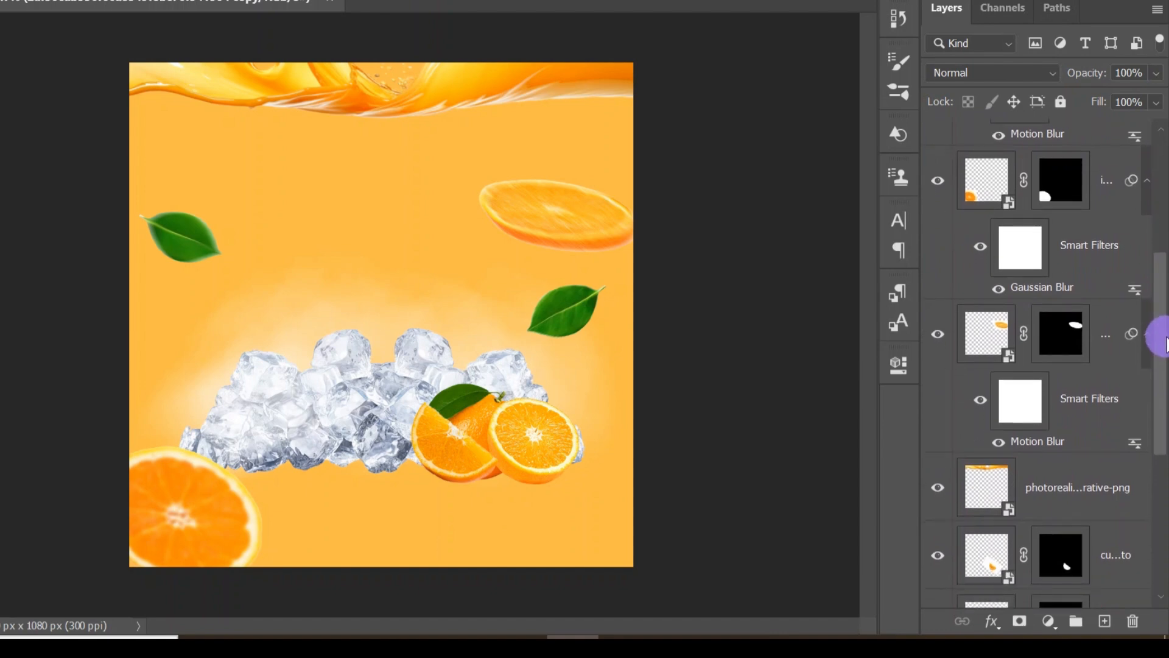
pyautogui.scroll(-3, 1047, 359)
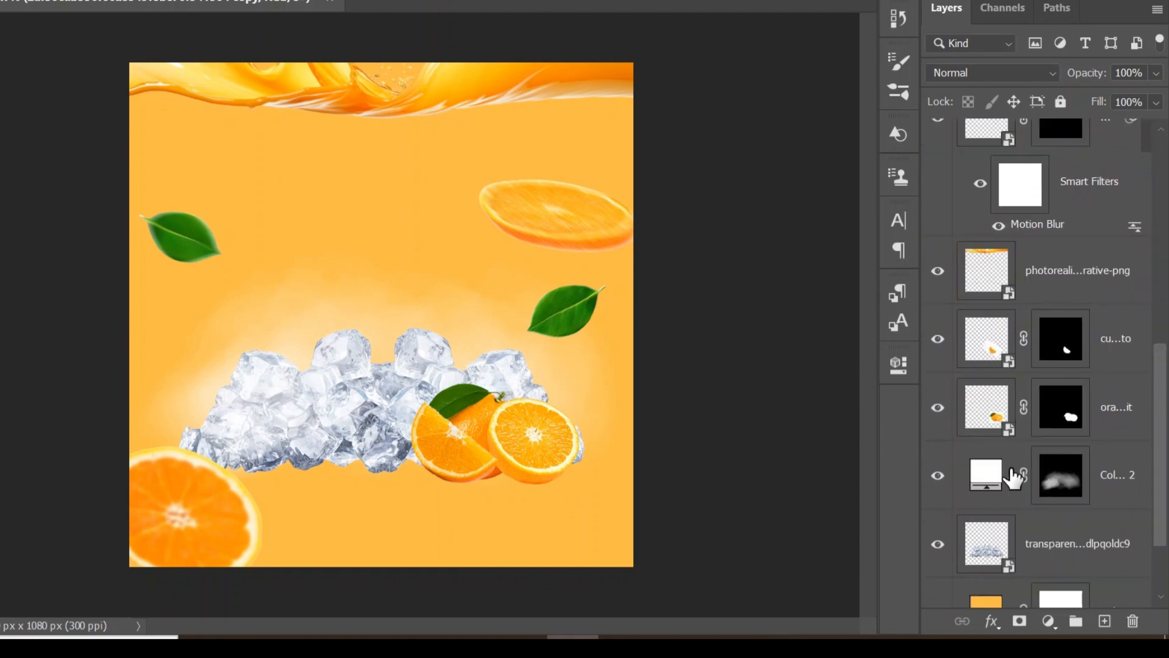
pyautogui.click(1123, 470)
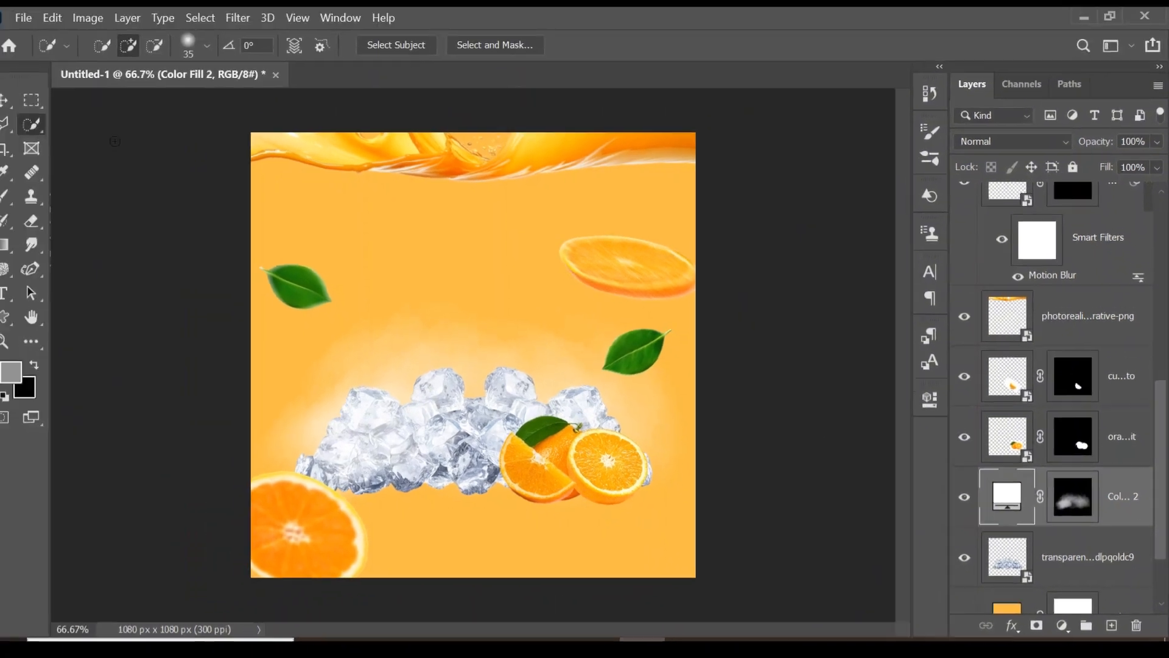
pyautogui.click(40, 27)
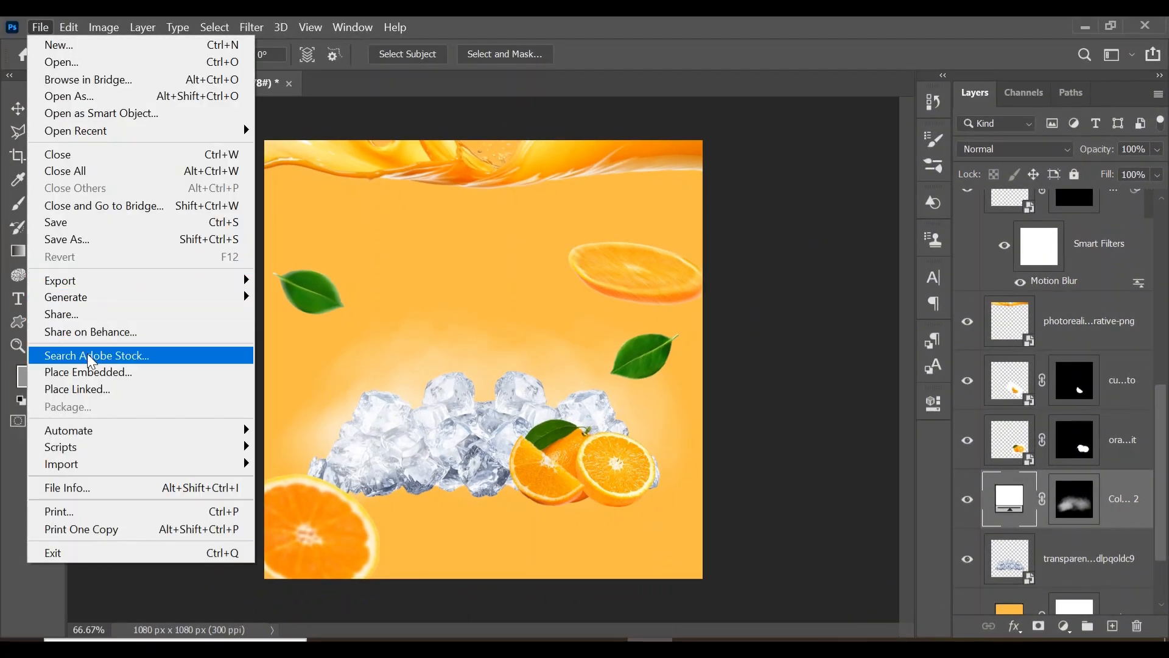
pyautogui.click(92, 371)
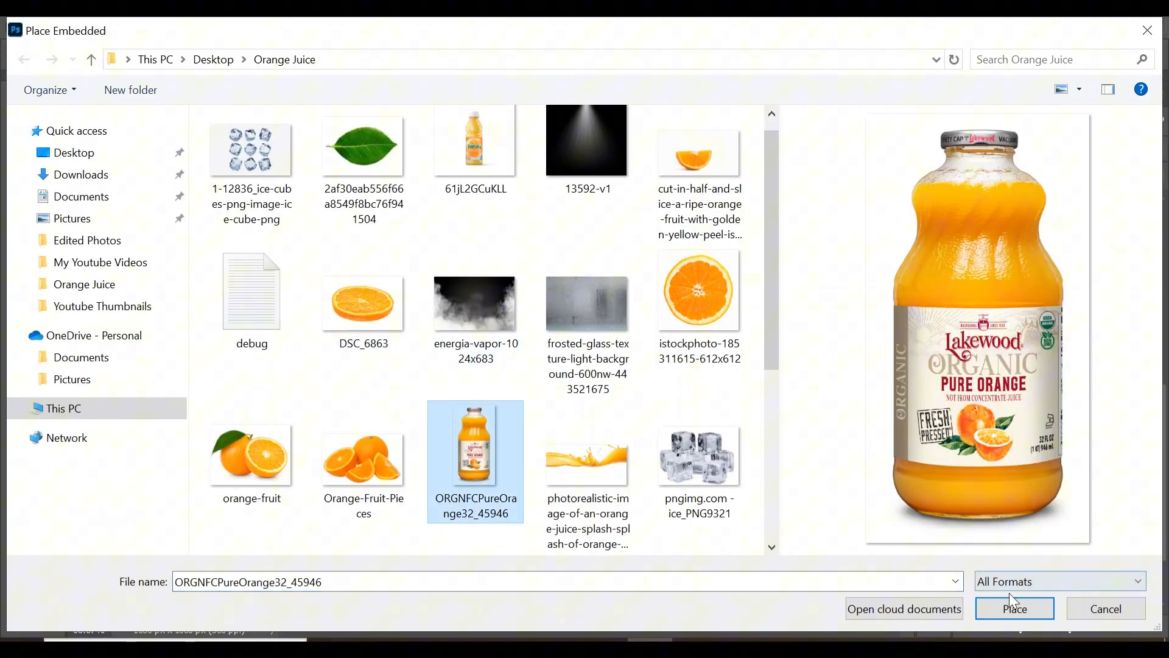
pyautogui.click(1013, 601)
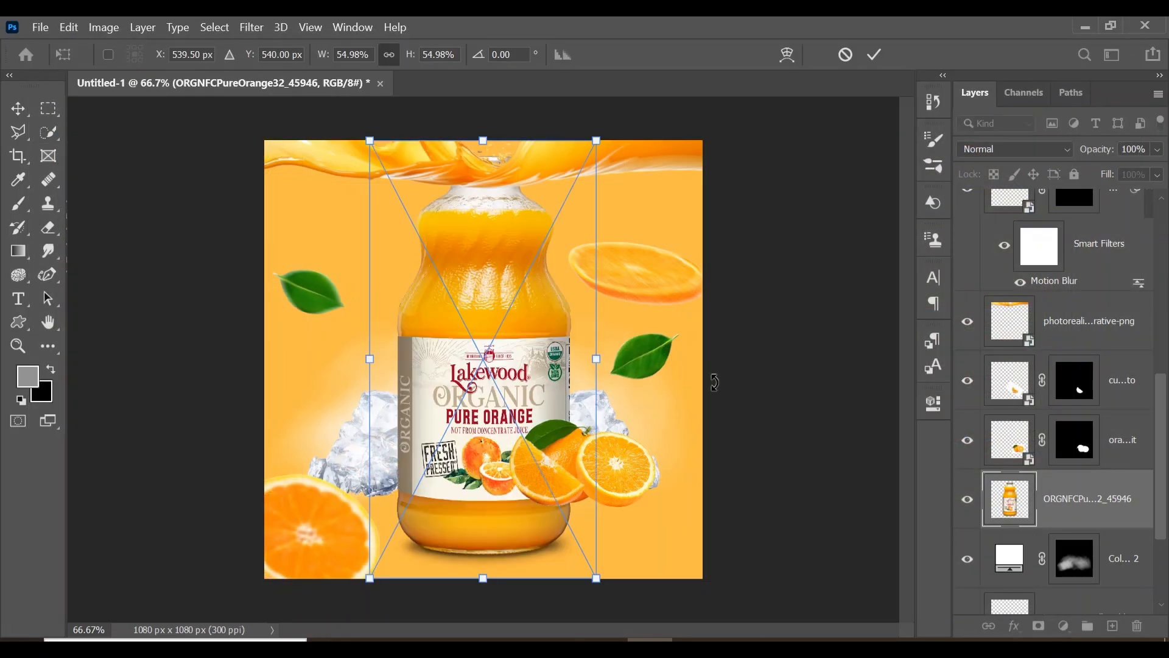
# Scale the juice bottle to about 37% and stand it in front of the ice cubes, beside the orange pieces.
pyautogui.moveTo(600, 140); pyautogui.dragTo(490, 329)
pyautogui.moveTo(432, 390); pyautogui.dragTo(483, 339)
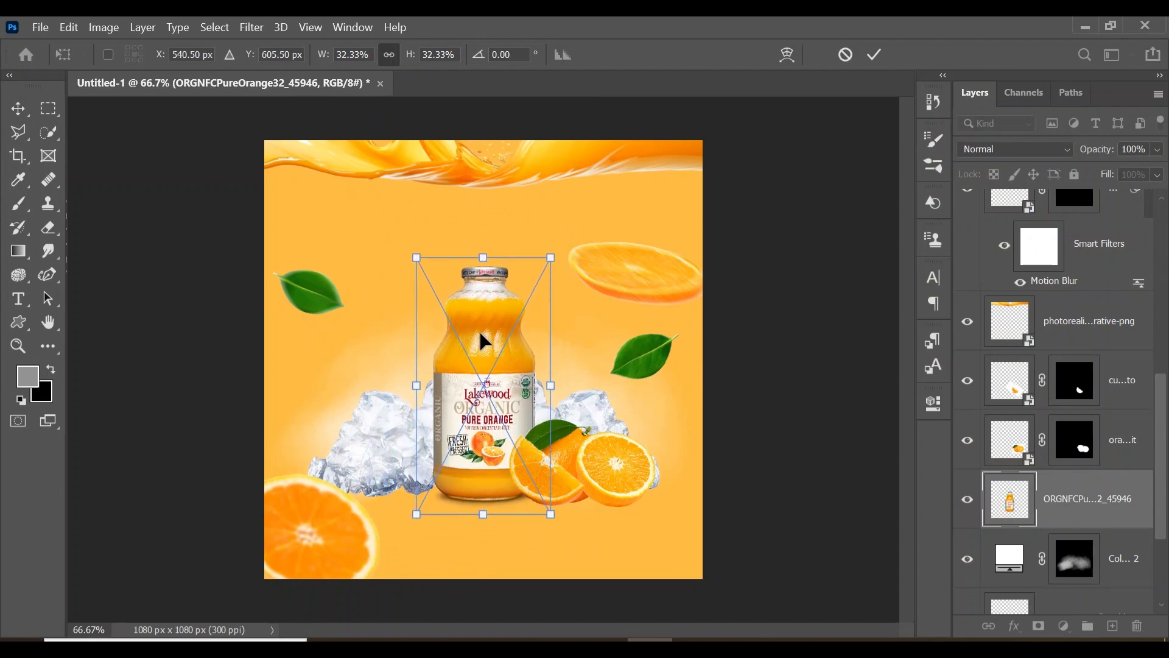
pyautogui.moveTo(550, 257); pyautogui.dragTo(548, 225)
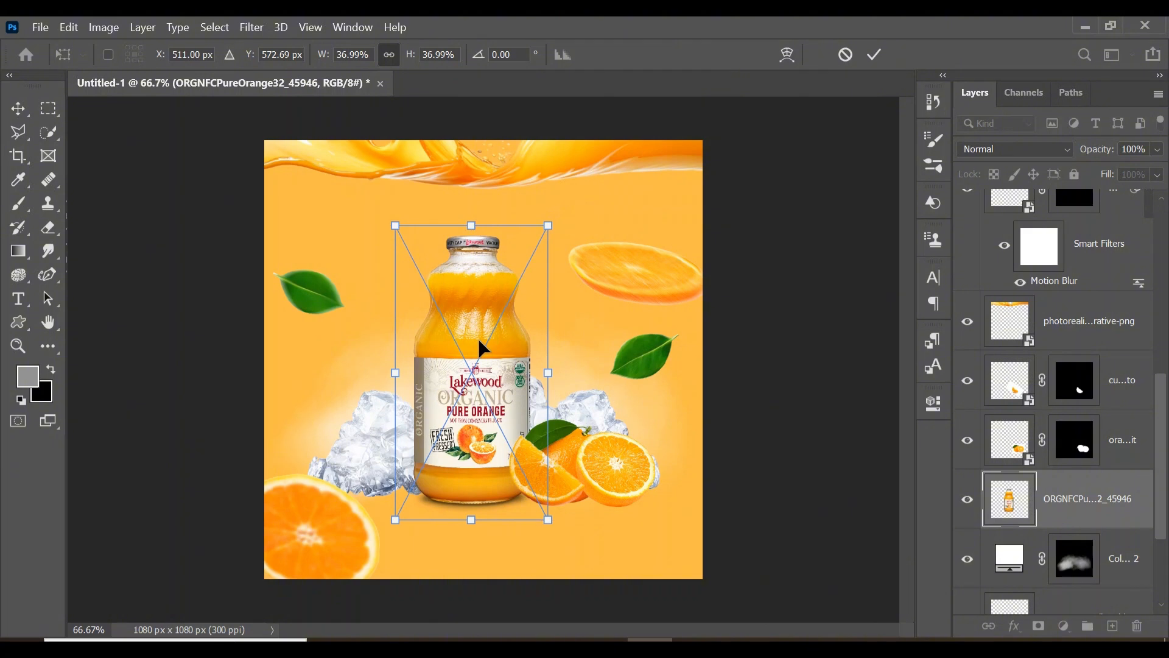
pyautogui.press('Return')
pyautogui.press('w')
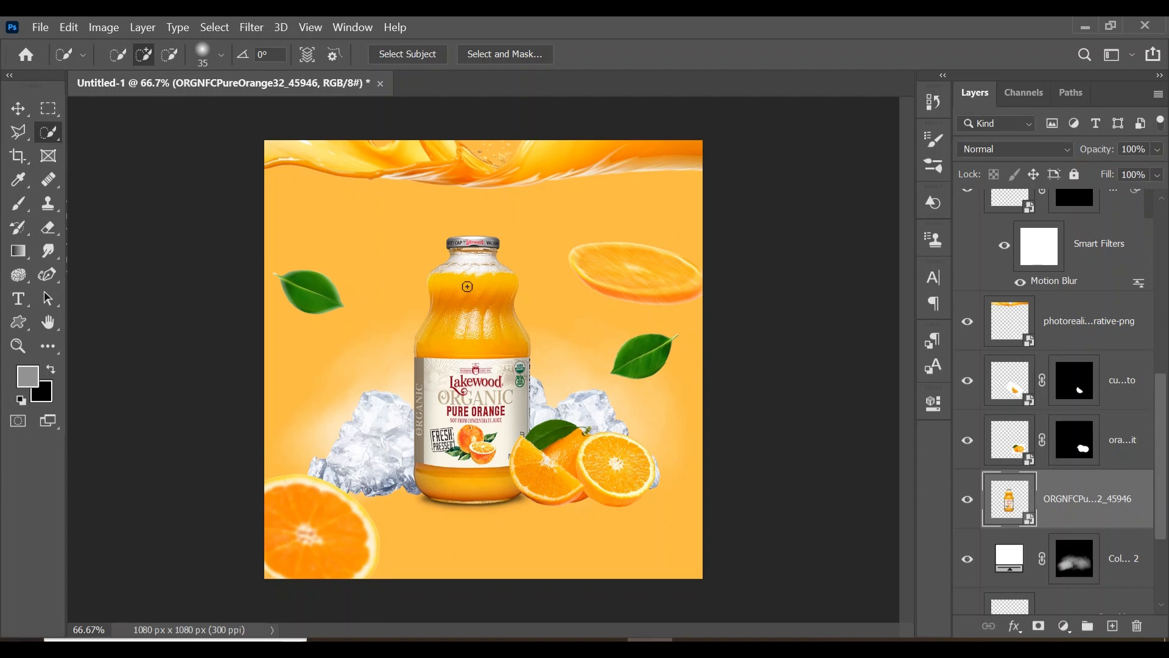
# Place the purepng.com water drops image as an embedded layer directly above the juice bottle.
pyautogui.click(41, 27)
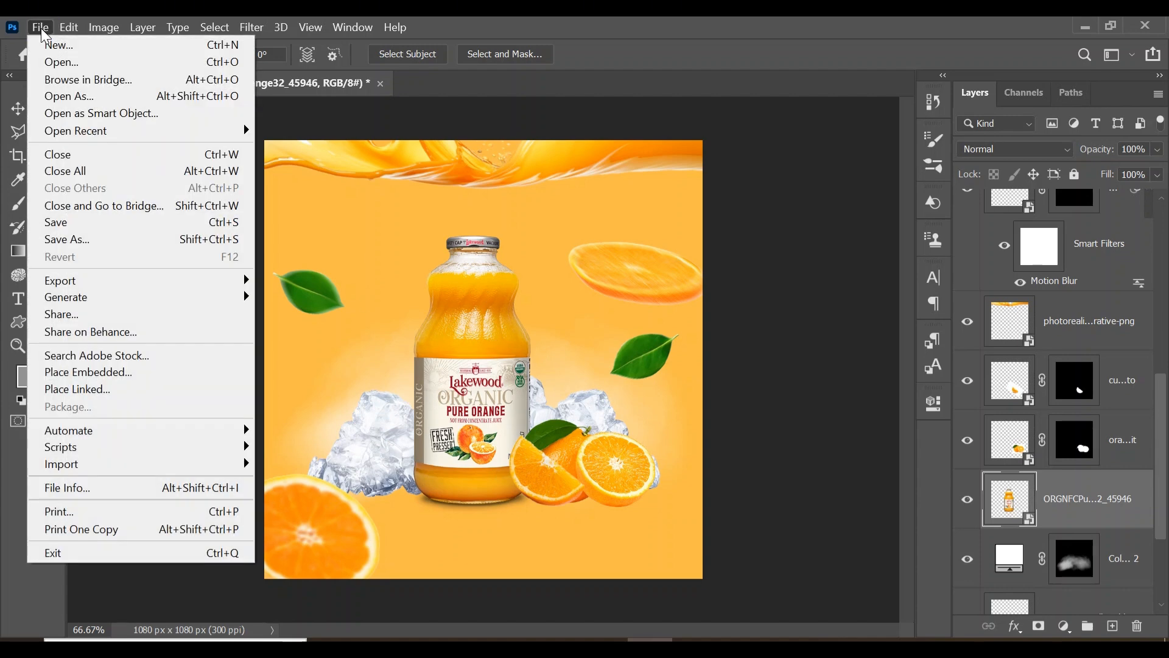
pyautogui.click(79, 367)
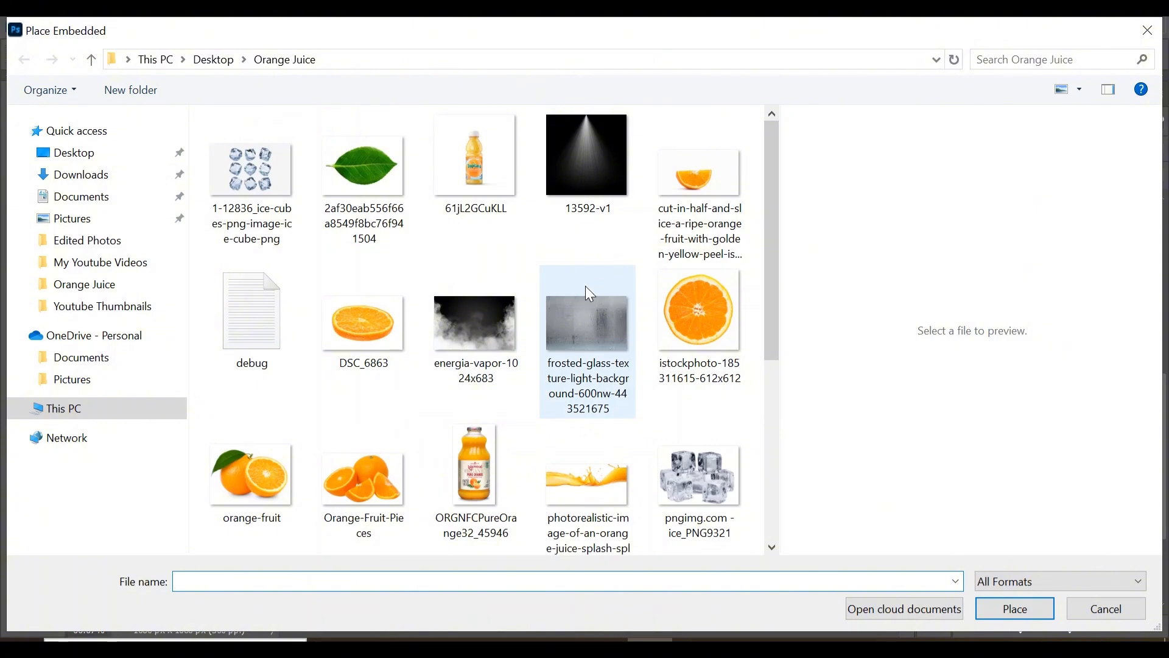
pyautogui.moveTo(777, 207); pyautogui.dragTo(777, 337)
pyautogui.click(484, 375)
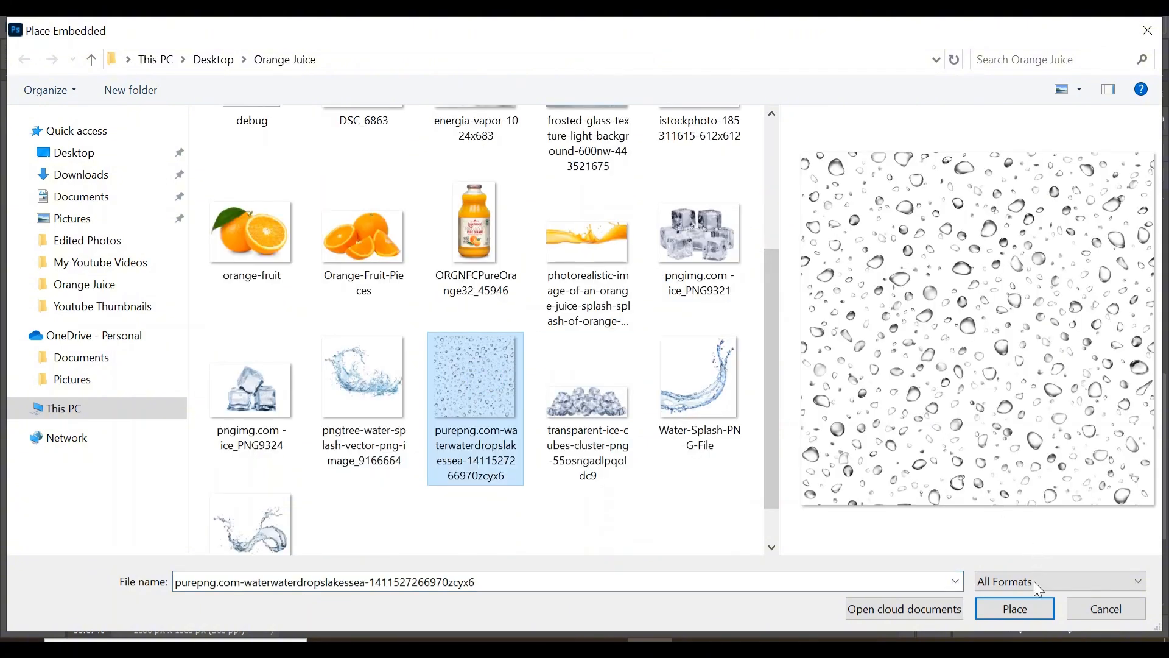
pyautogui.click(1033, 606)
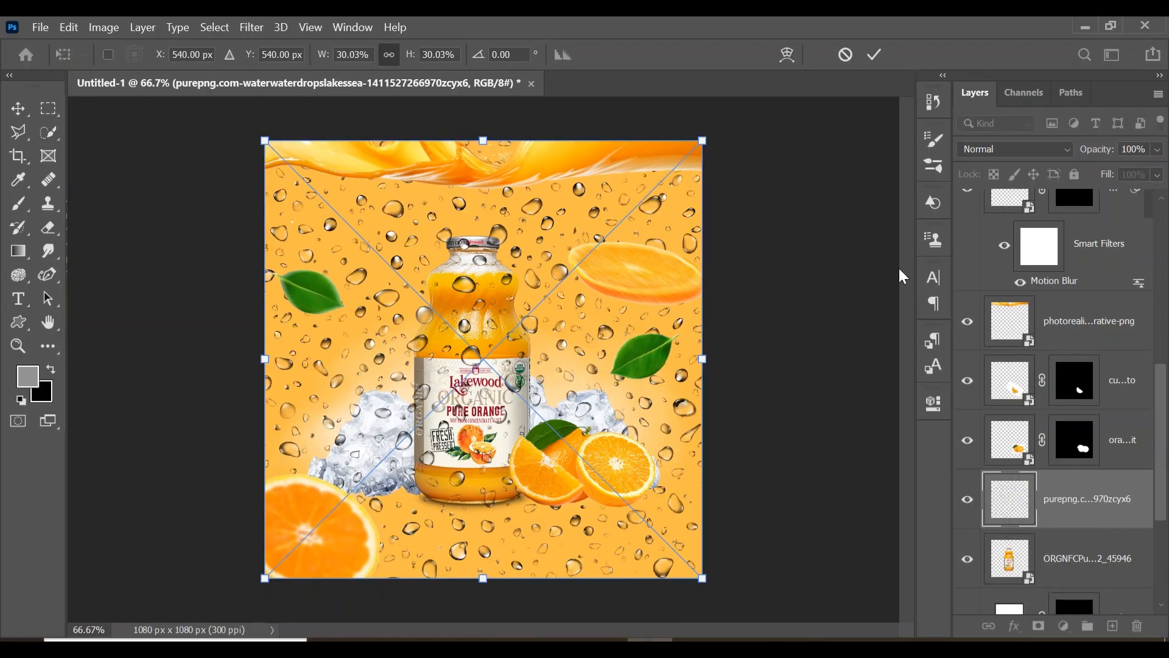
# Shrink the water drops to cover the bottle's upper part and clip their layer to the bottle layer.
pyautogui.moveTo(701, 140); pyautogui.dragTo(502, 332)
pyautogui.moveTo(453, 377); pyautogui.dragTo(509, 296)
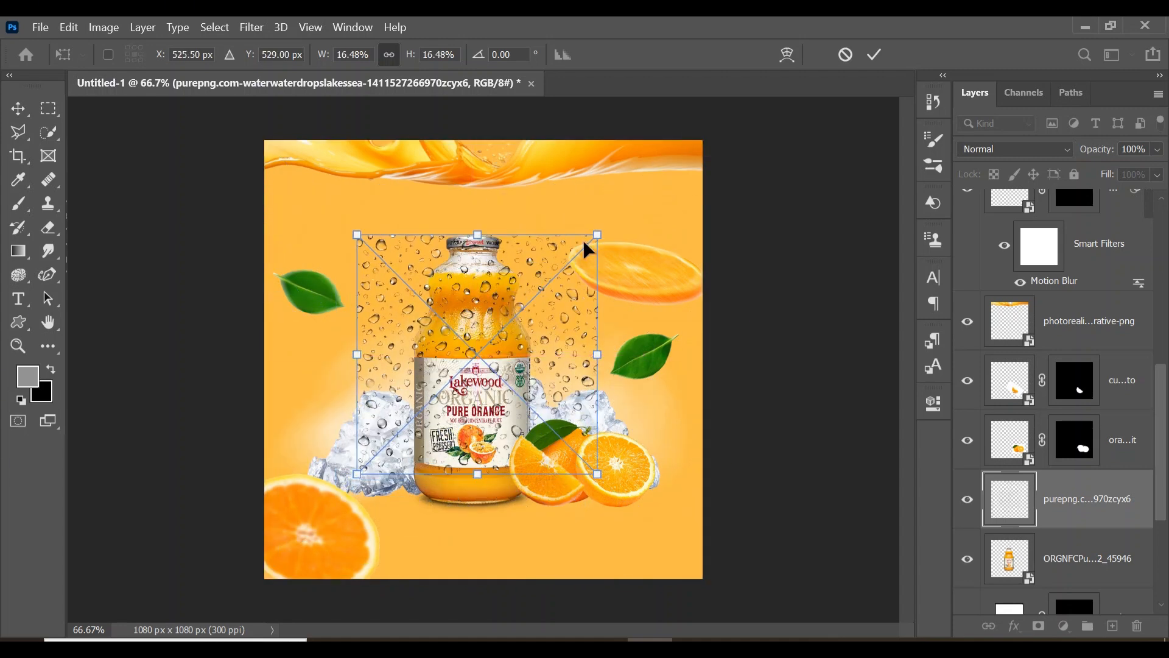
pyautogui.moveTo(596, 234); pyautogui.dragTo(544, 279)
pyautogui.moveTo(452, 359); pyautogui.dragTo(475, 313)
pyautogui.press('Return')
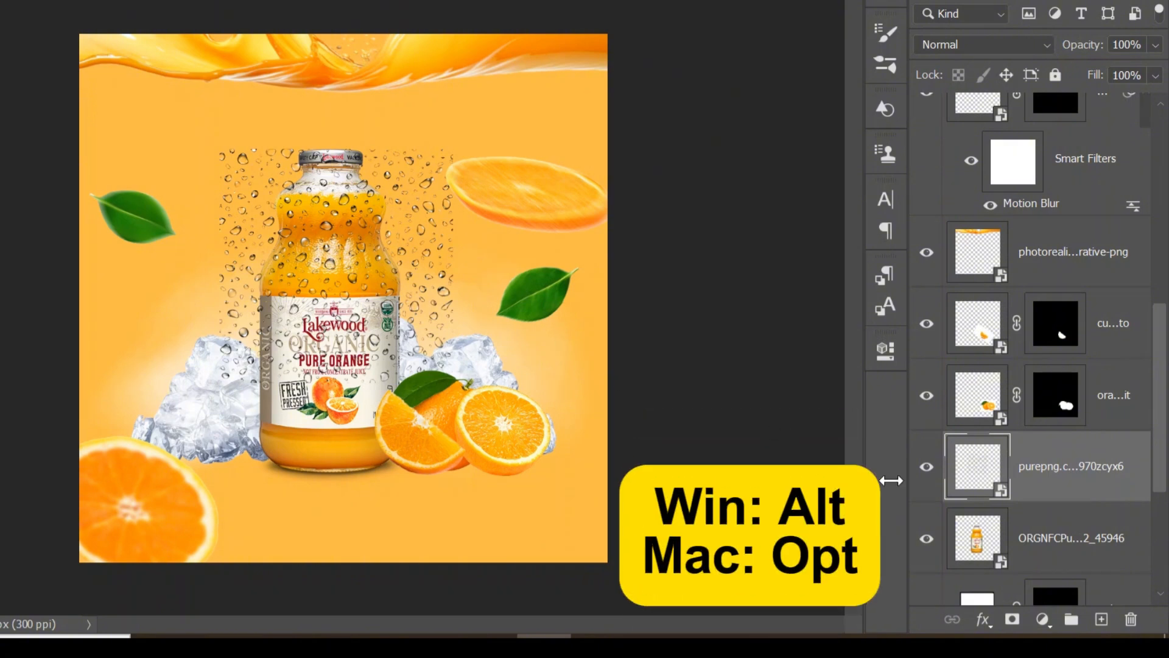
pyautogui.keyDown('alt'); pyautogui.click(1048, 493); pyautogui.keyUp('alt')
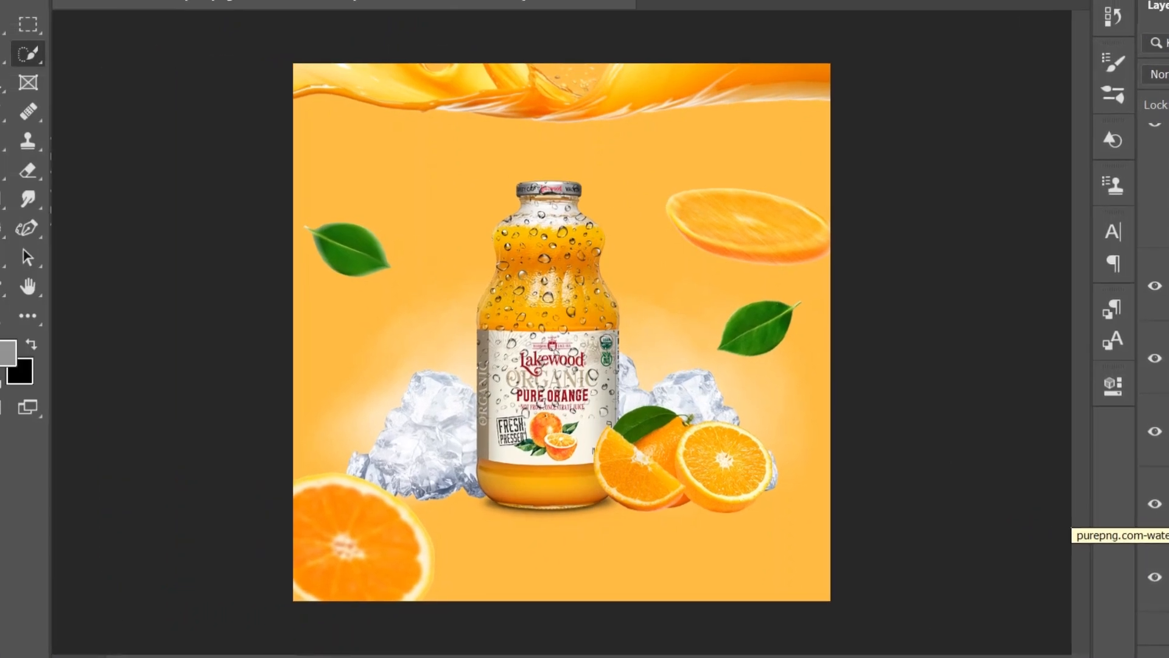
# Scale the water drops down further over the bottle's upper half and set their blend mode to Overlay.
pyautogui.hotkey('ctrl', 't')
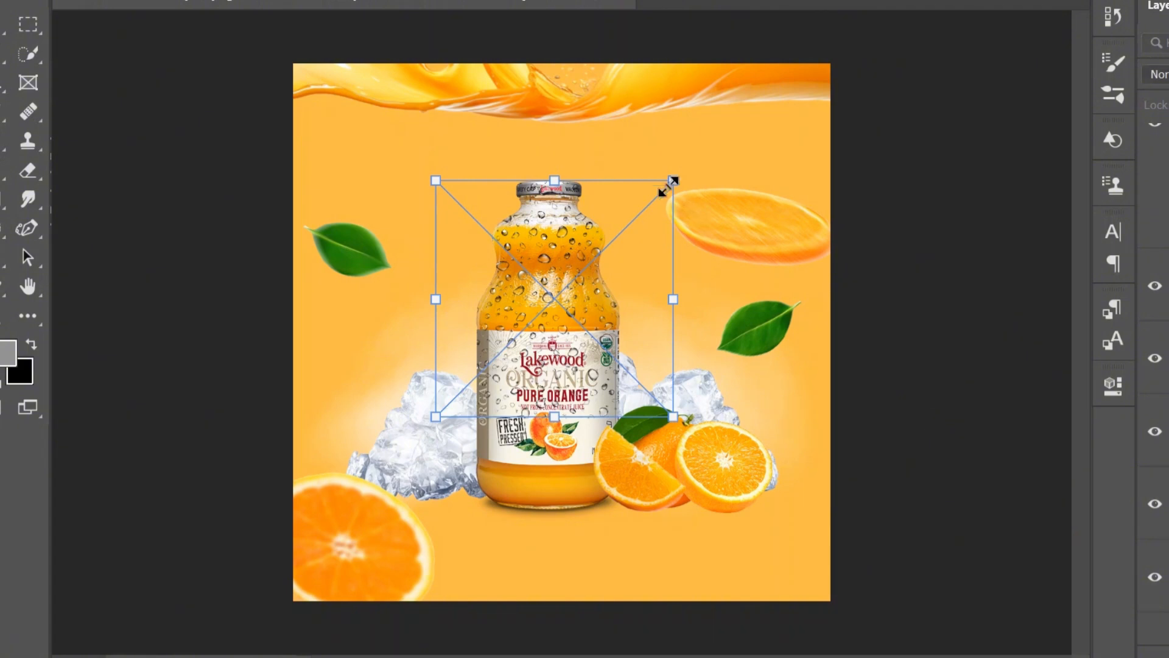
pyautogui.moveTo(674, 181); pyautogui.dragTo(595, 258)
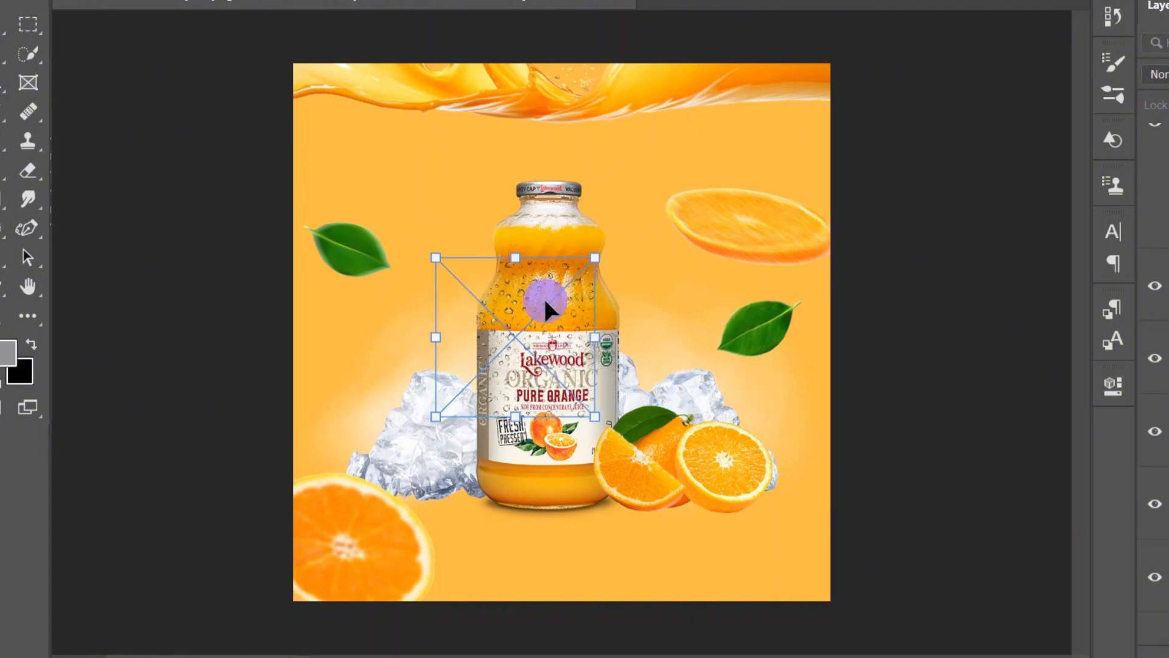
pyautogui.moveTo(547, 302); pyautogui.dragTo(576, 254)
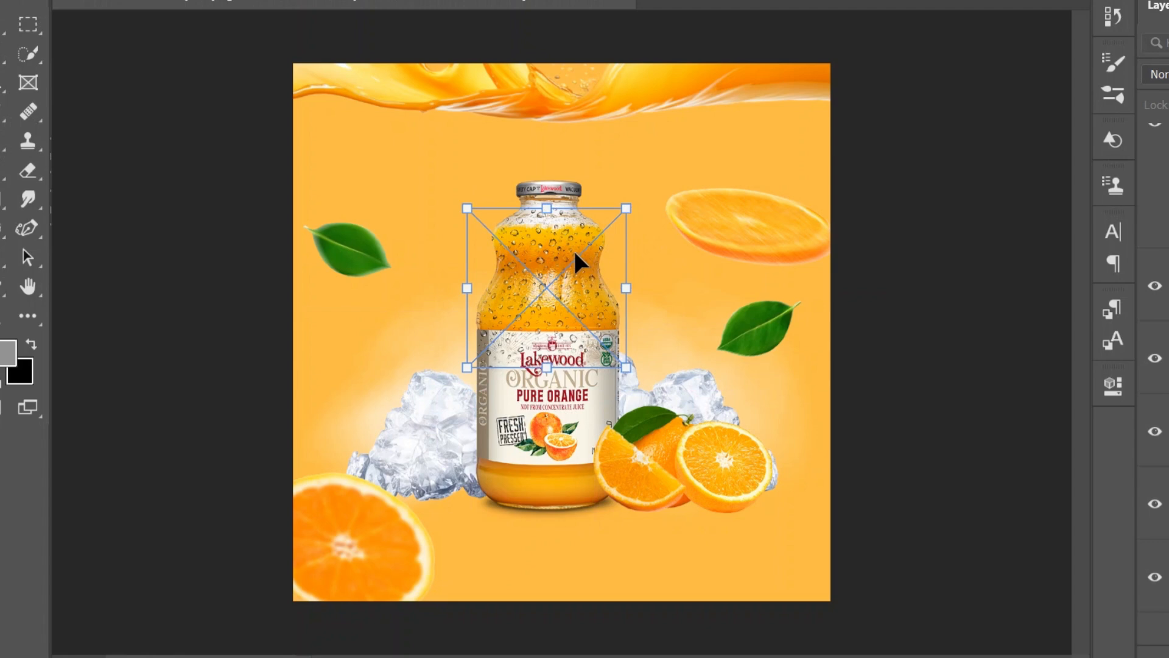
pyautogui.press('Return')
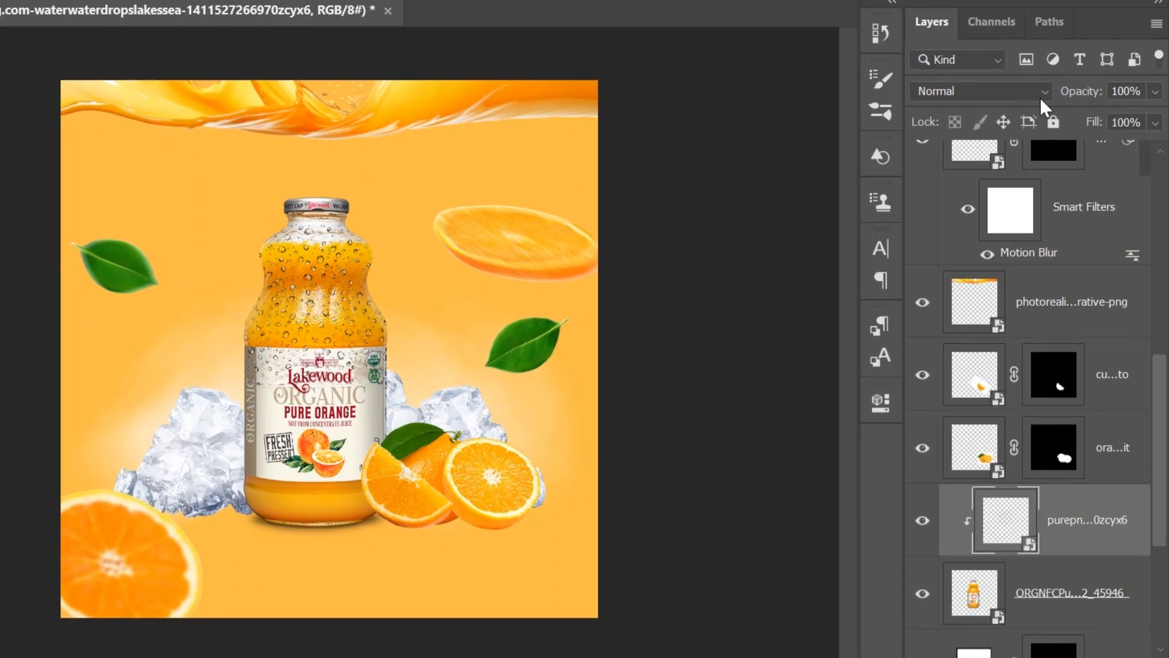
pyautogui.click(1045, 88)
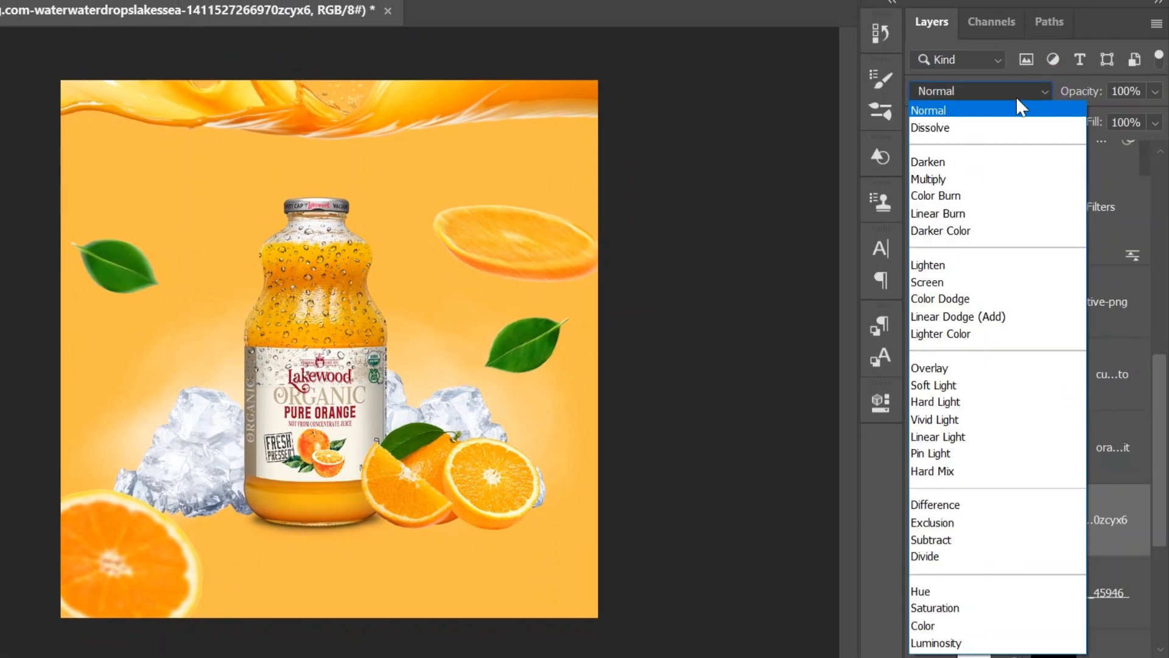
pyautogui.click(986, 367)
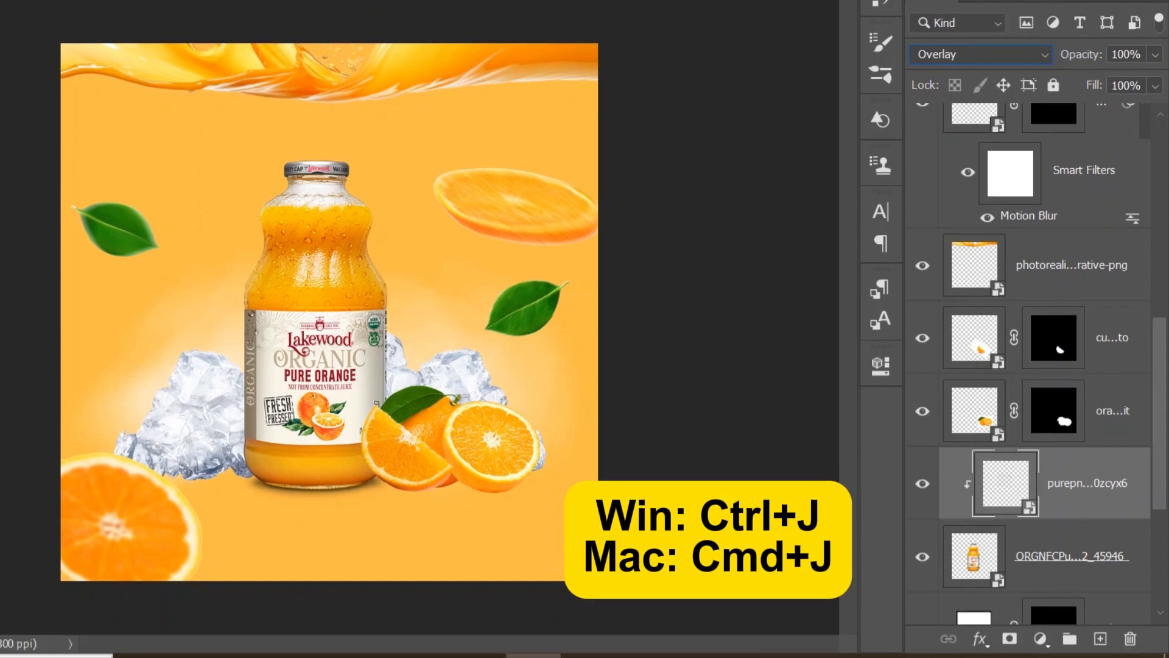
# Duplicate the water drops layer, clip the copy to the bottle and move it down over the bottle's lower half.
pyautogui.hotkey('ctrl', 'j')
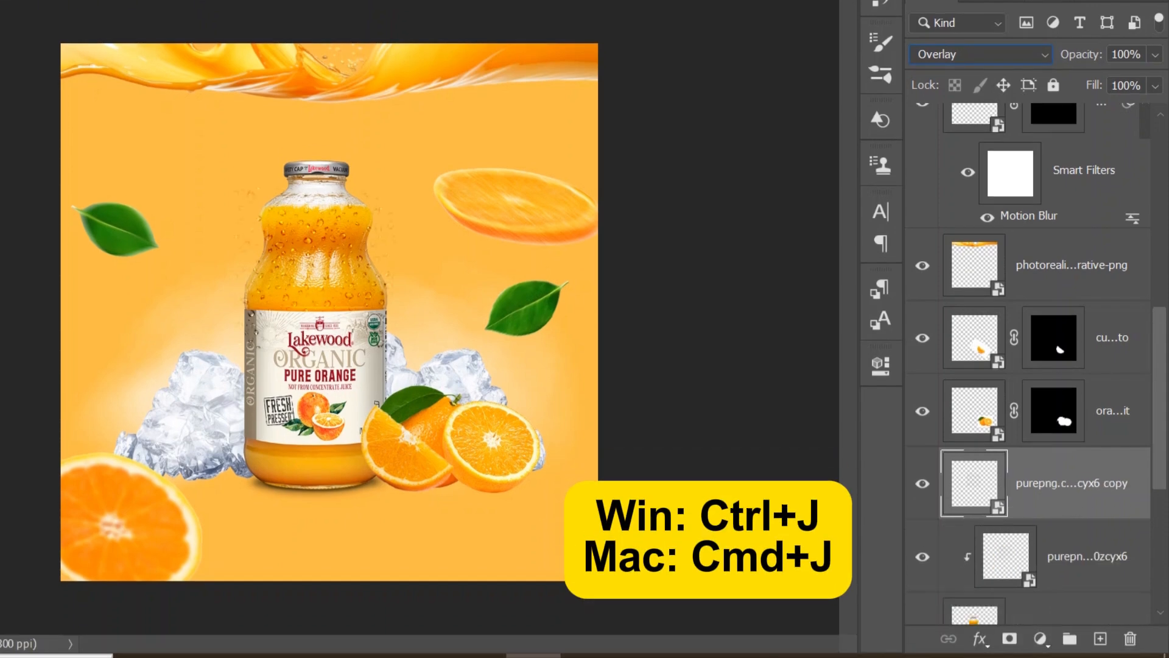
pyautogui.keyDown('alt'); pyautogui.click(1070, 515); pyautogui.keyUp('alt')
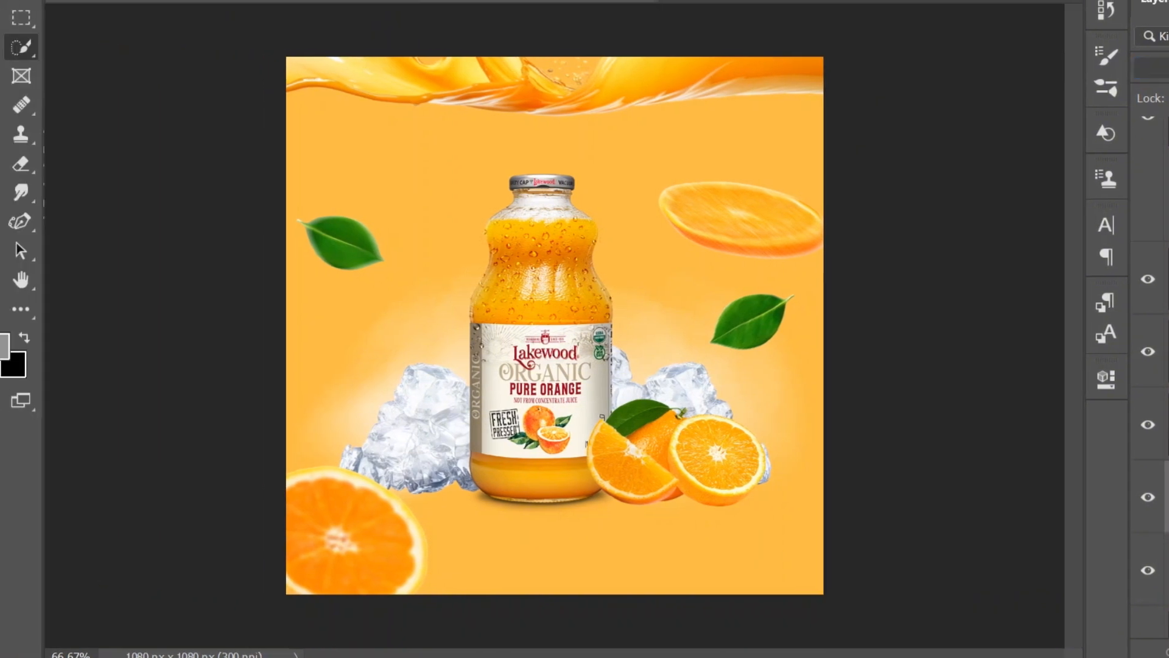
pyautogui.hotkey('ctrl', 't')
pyautogui.click(308, 265)
pyautogui.moveTo(535, 279); pyautogui.dragTo(531, 411)
pyautogui.press('Return')
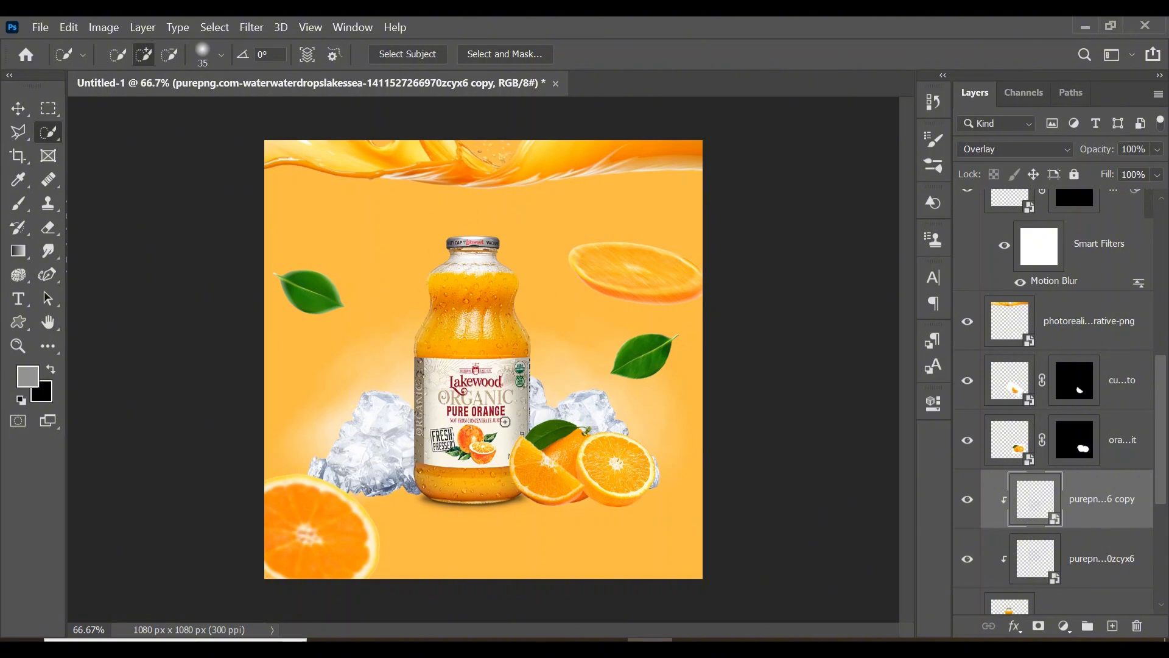
# Add a white Solid Color fill layer directly above the orange background fill and invert its mask to black.
pyautogui.moveTo(1162, 426); pyautogui.dragTo(1162, 524)
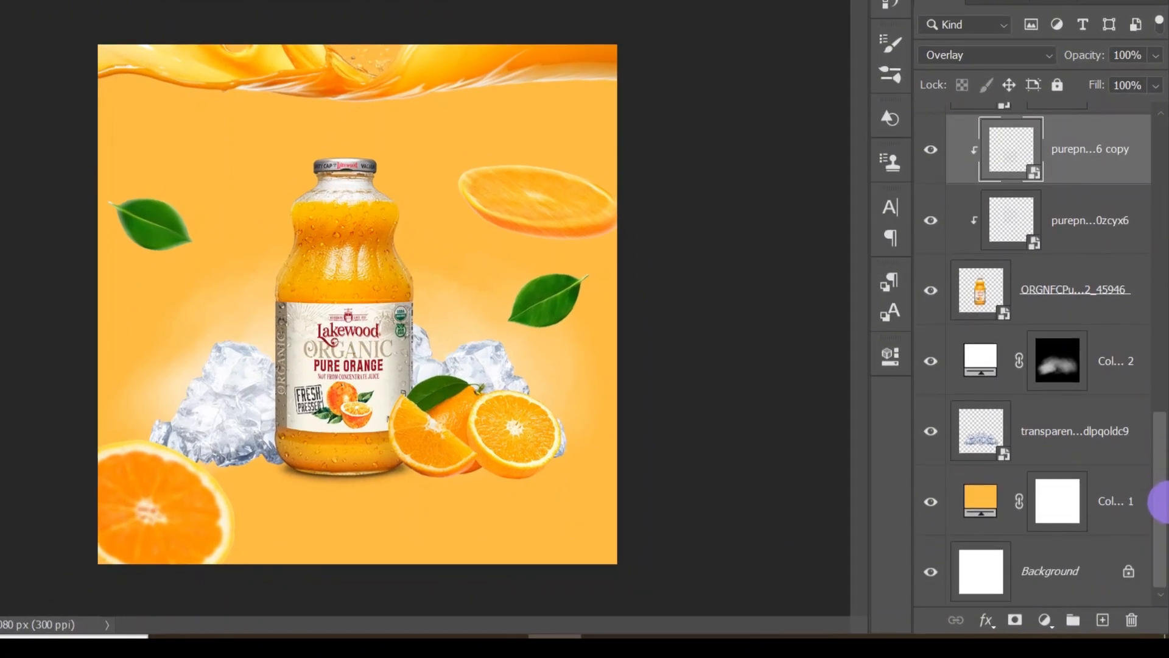
pyautogui.click(1119, 496)
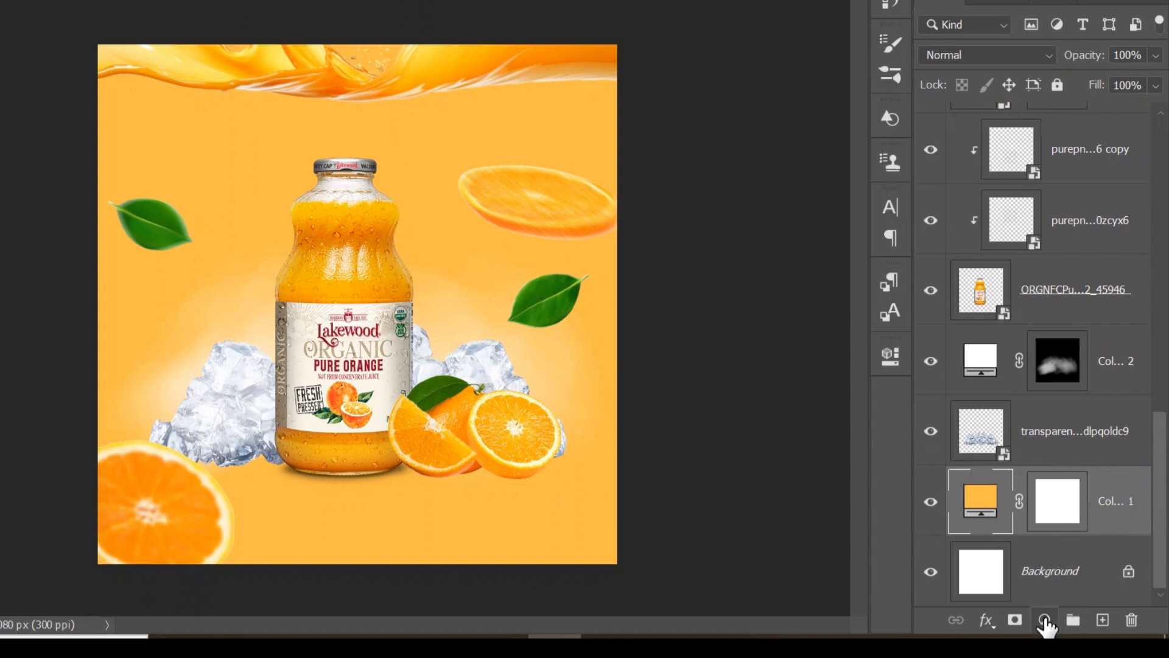
pyautogui.click(1044, 617)
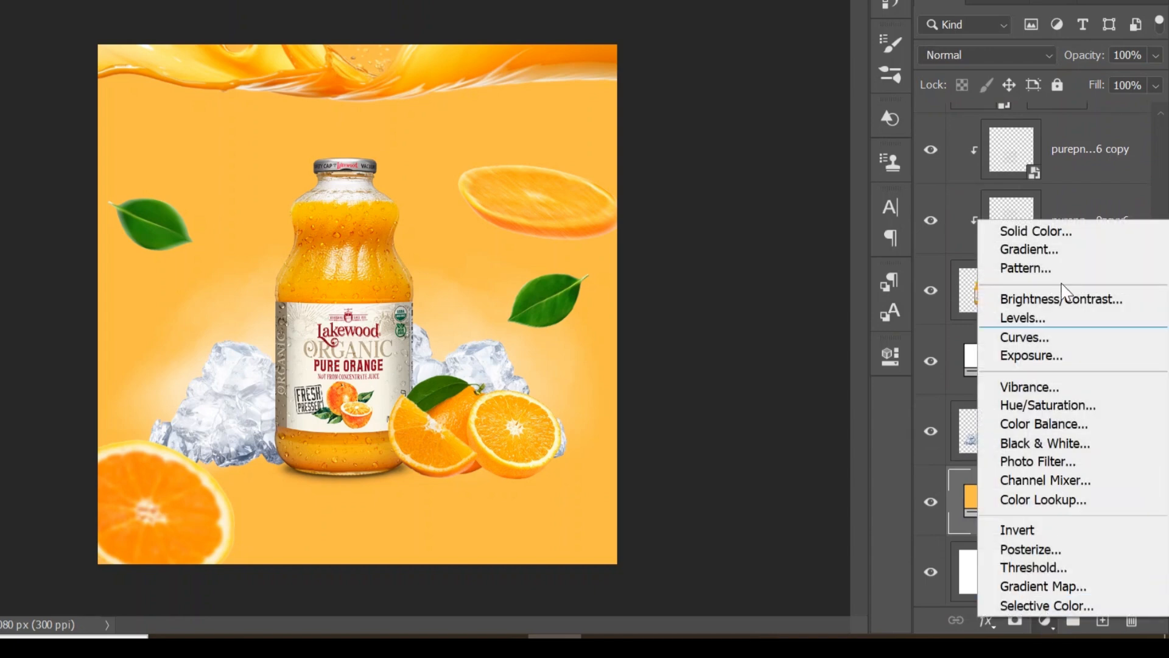
pyautogui.click(1061, 234)
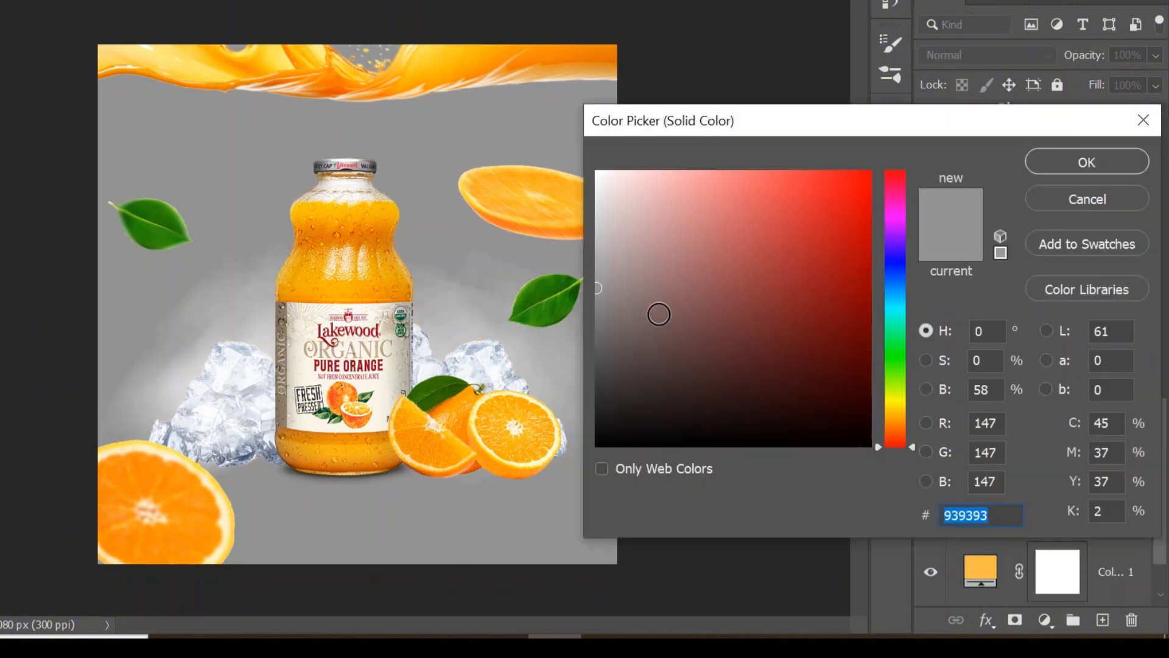
pyautogui.moveTo(603, 282); pyautogui.dragTo(598, 126)
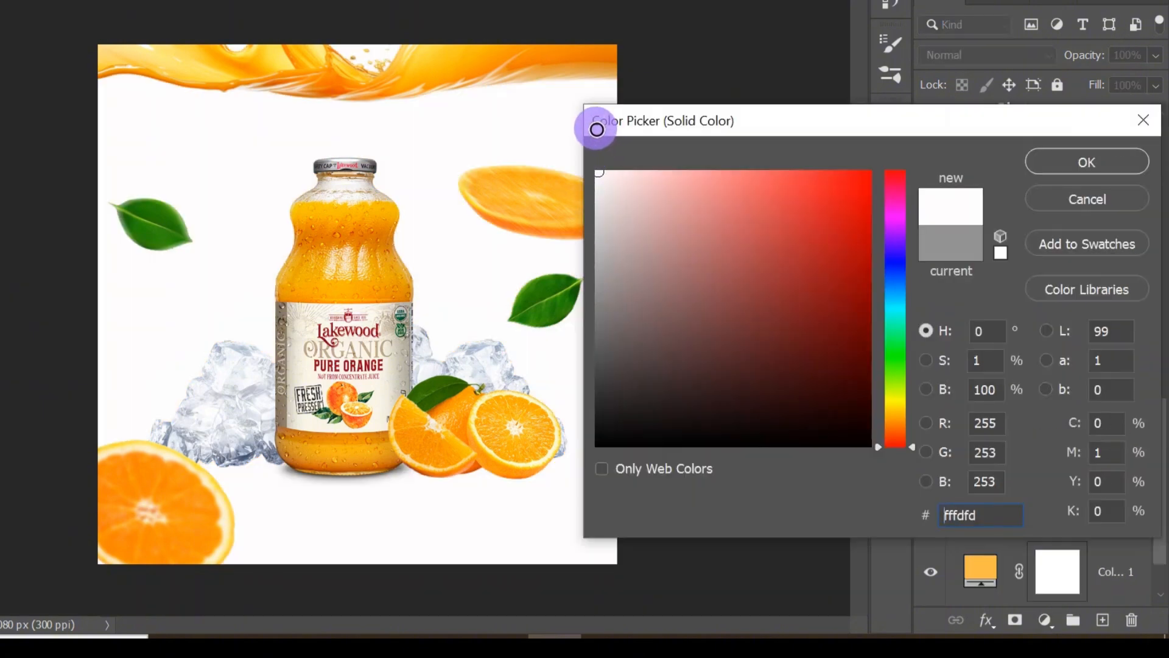
pyautogui.click(1100, 162)
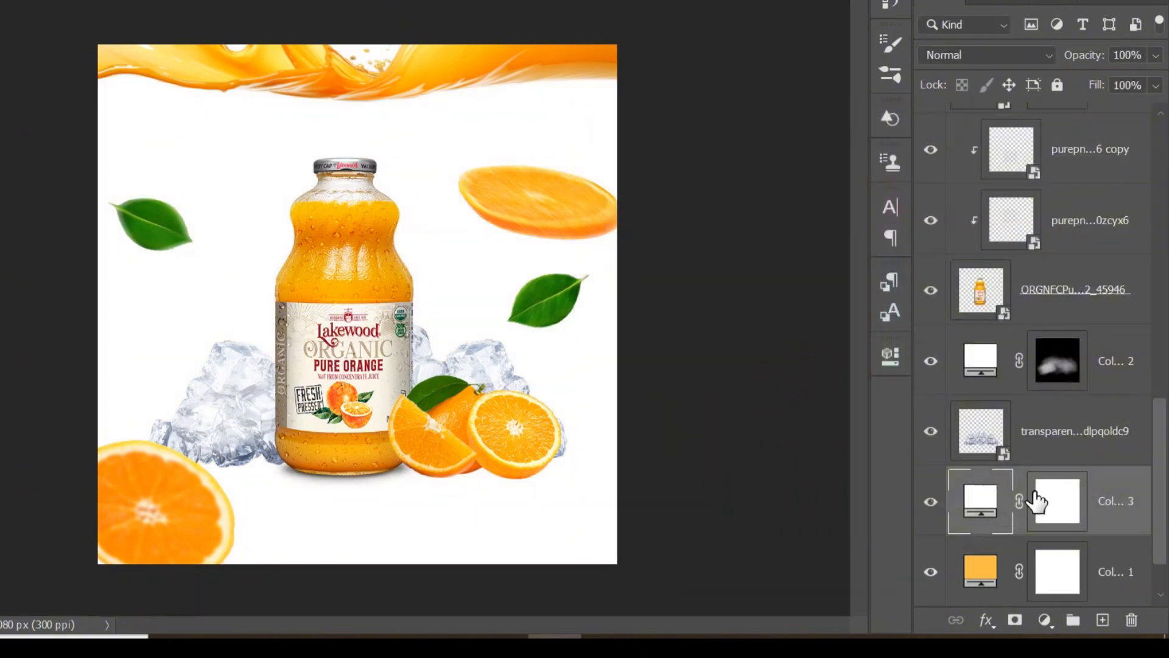
pyautogui.click(1072, 502)
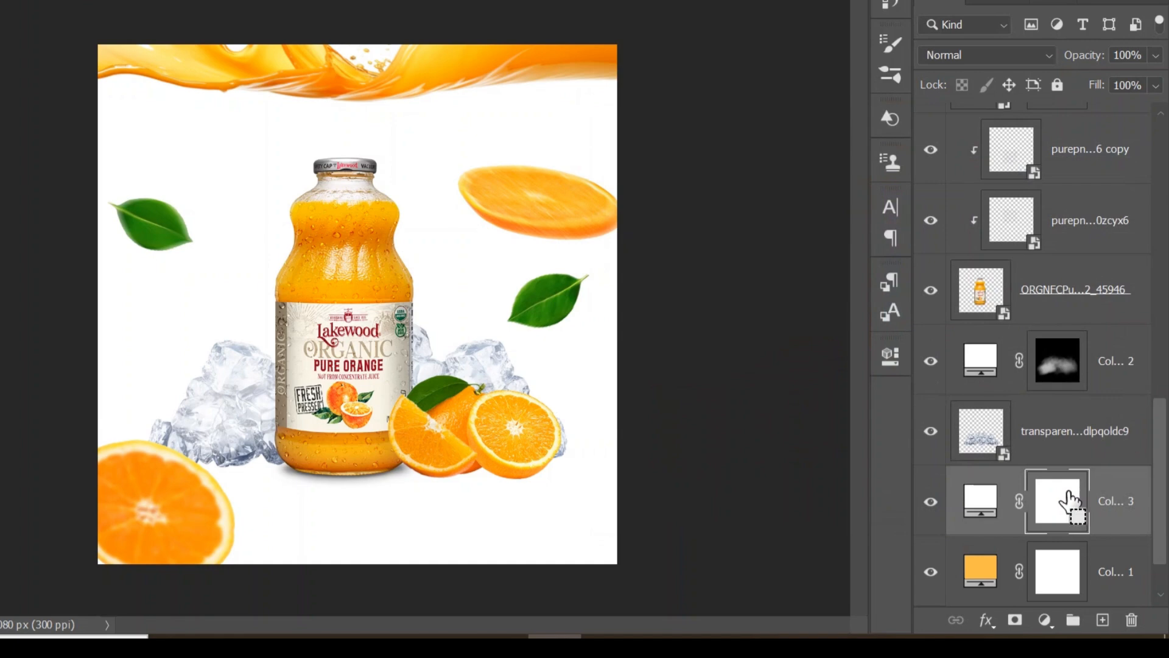
pyautogui.hotkey('ctrl', 'i')
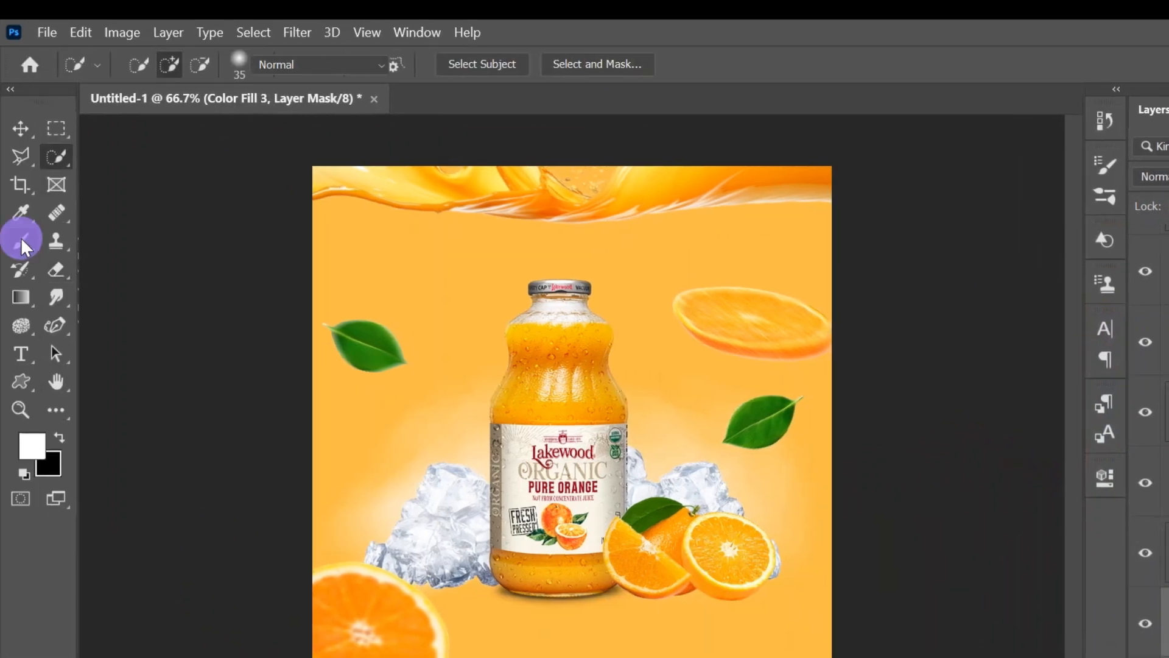
# Set the Brush tool to a Soft Round tip with 0% hardness and 50% flow.
pyautogui.click(20, 238)
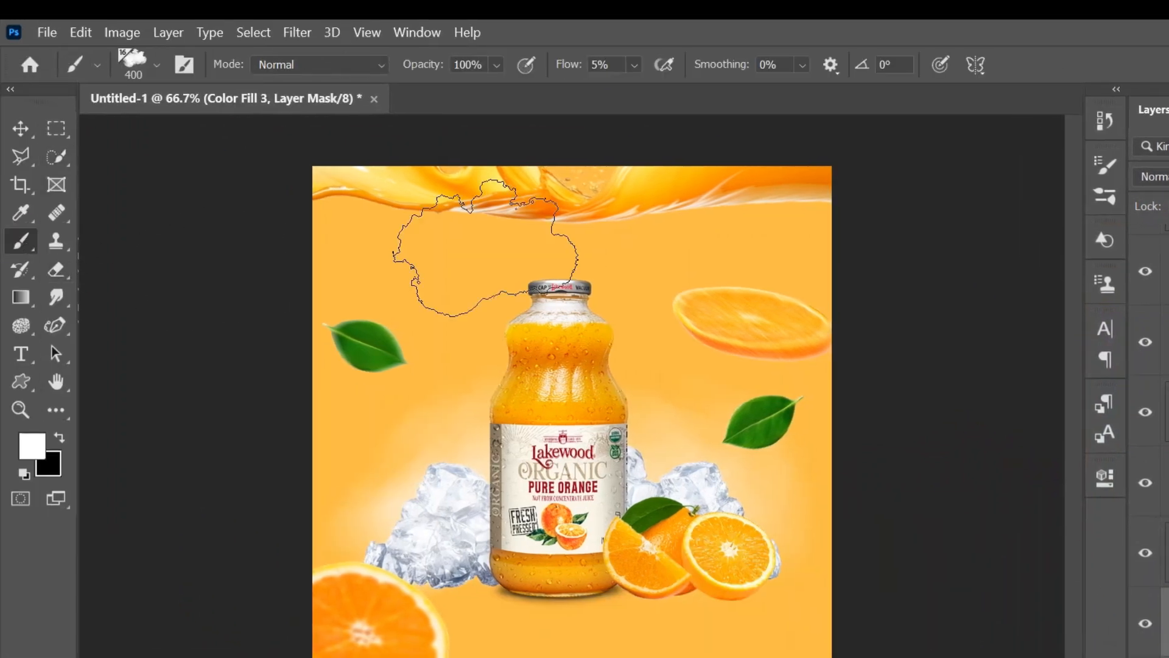
pyautogui.click(156, 65)
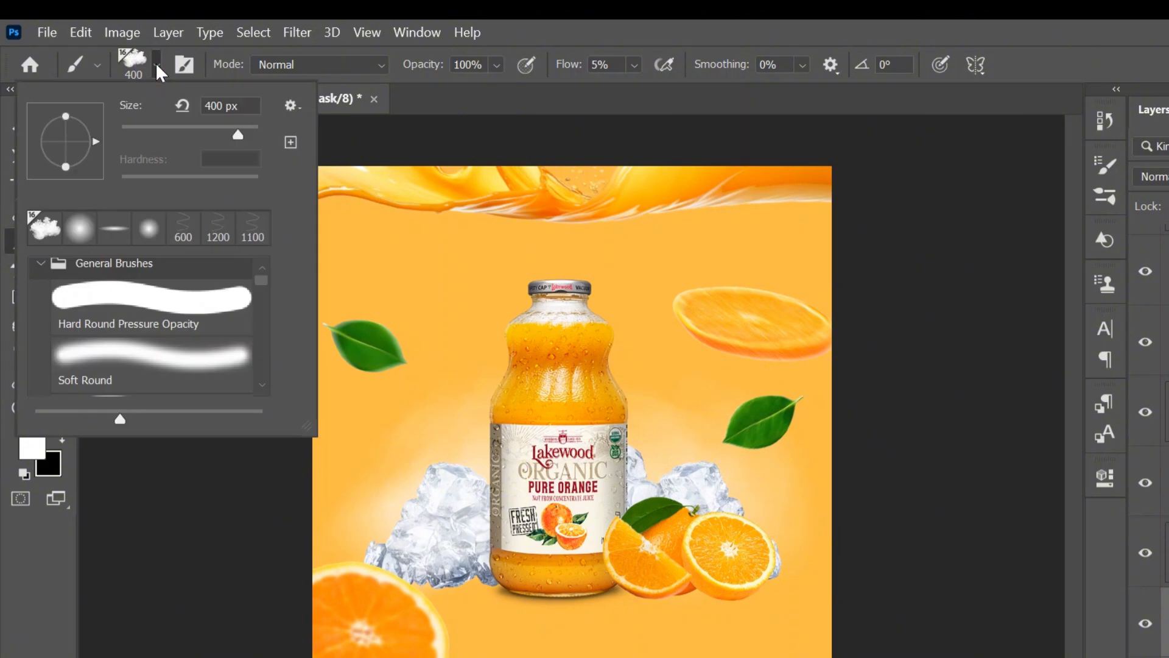
pyautogui.click(160, 352)
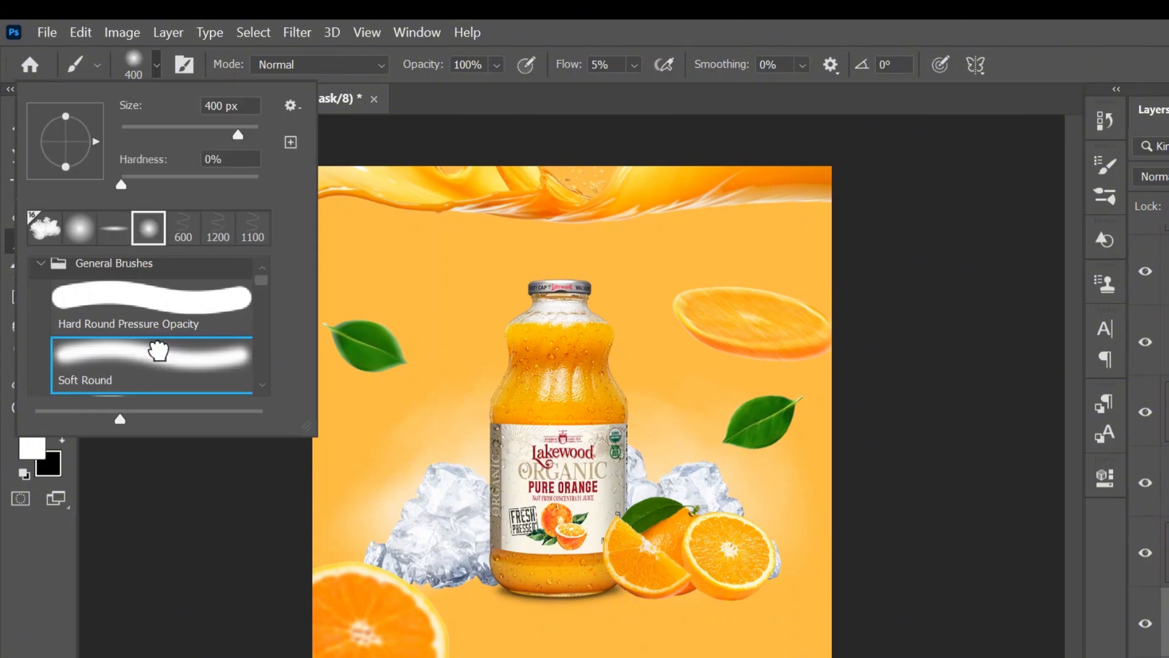
pyautogui.click(158, 67)
pyautogui.click(635, 65)
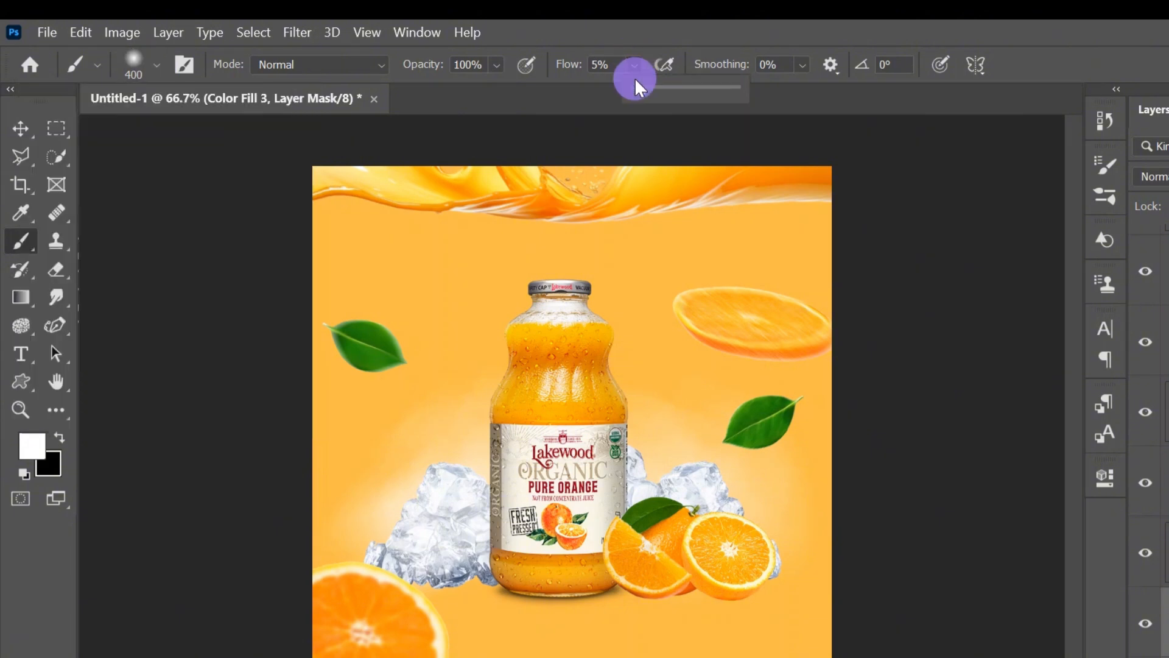
pyautogui.moveTo(643, 90); pyautogui.dragTo(685, 89)
pyautogui.click(633, 64)
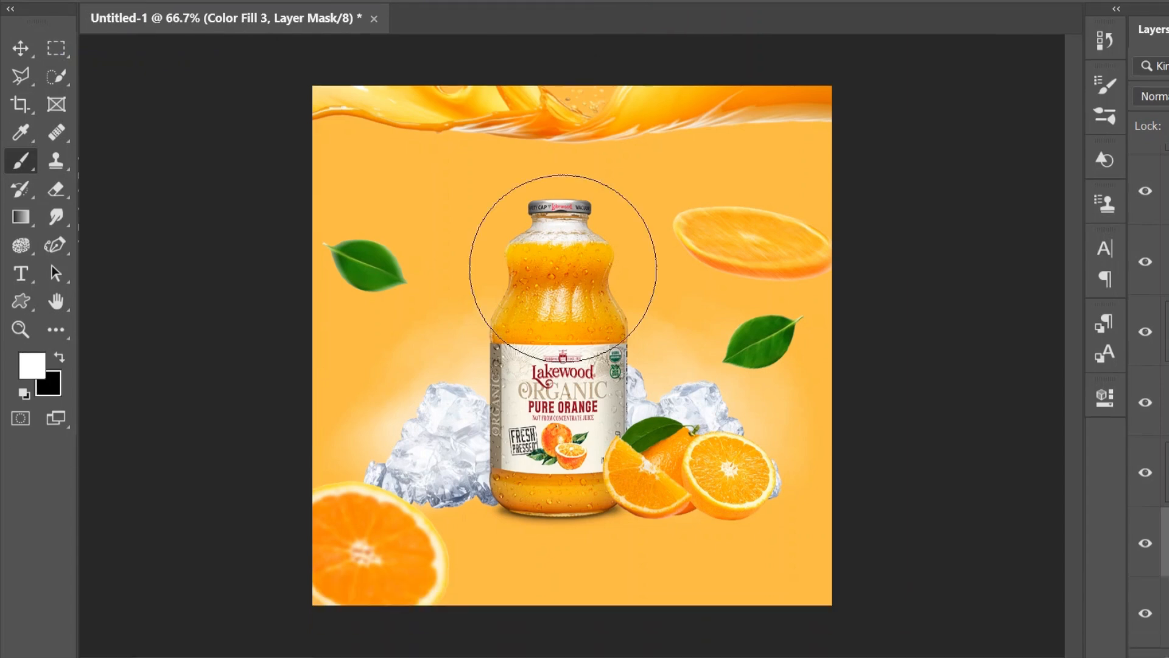
# Enlarge the brush to 900 px and paint a soft white glow behind the bottle on the white fill layer's mask.
pyautogui.press(']')
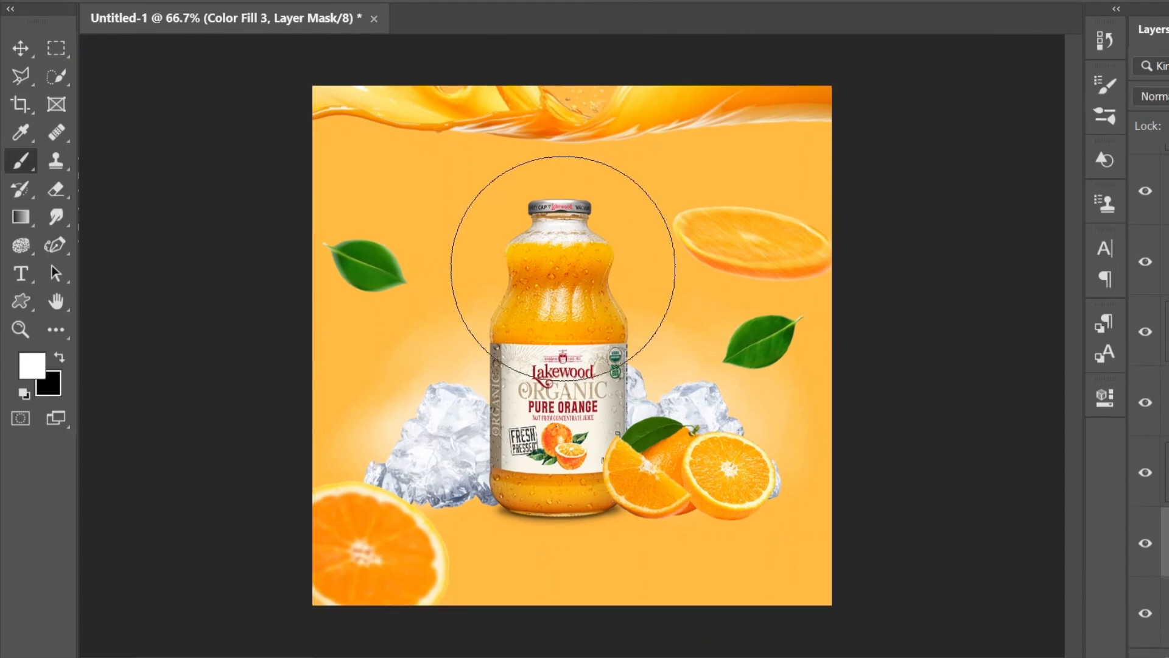
pyautogui.press(']')
pyautogui.press(']')
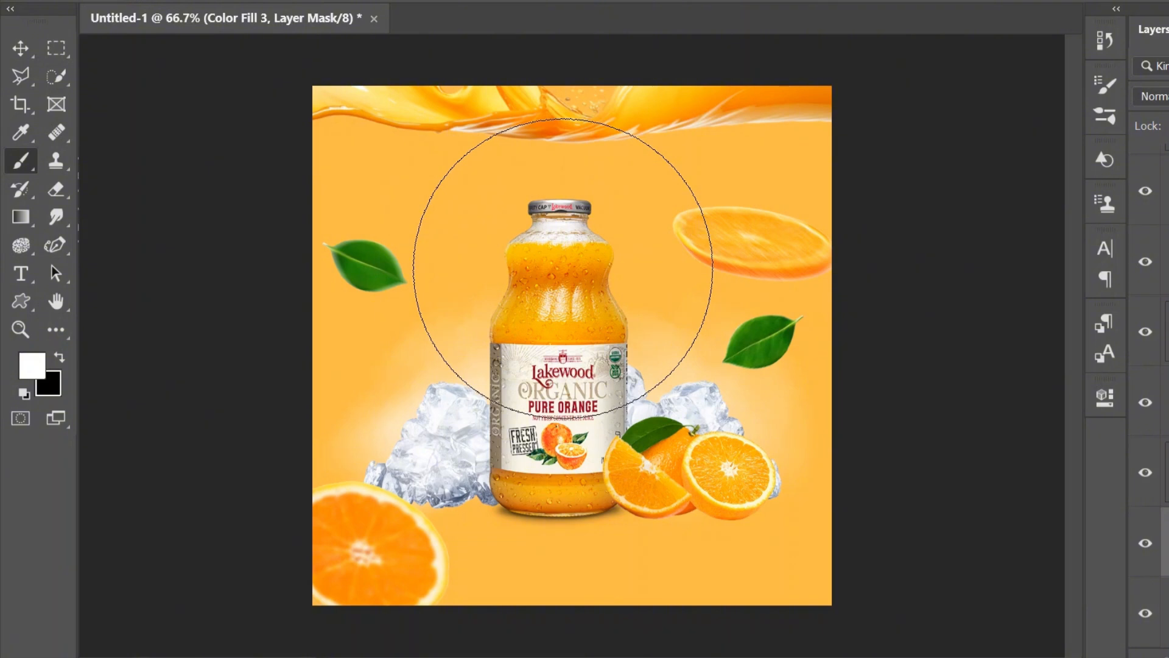
pyautogui.press(']')
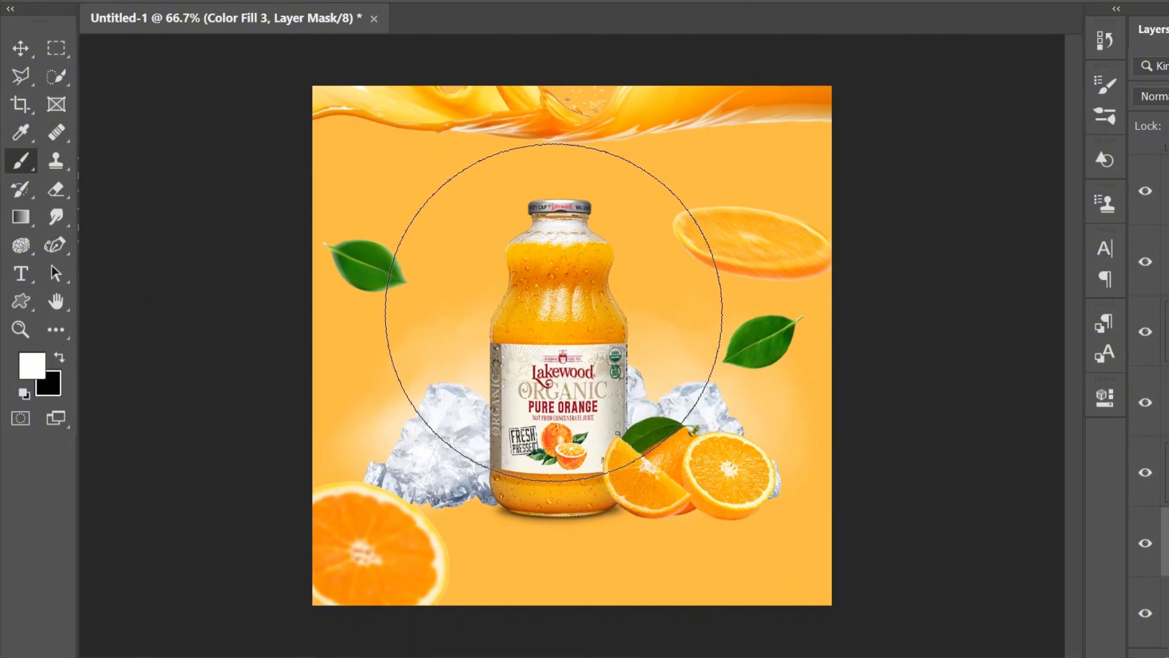
pyautogui.click(551, 313)
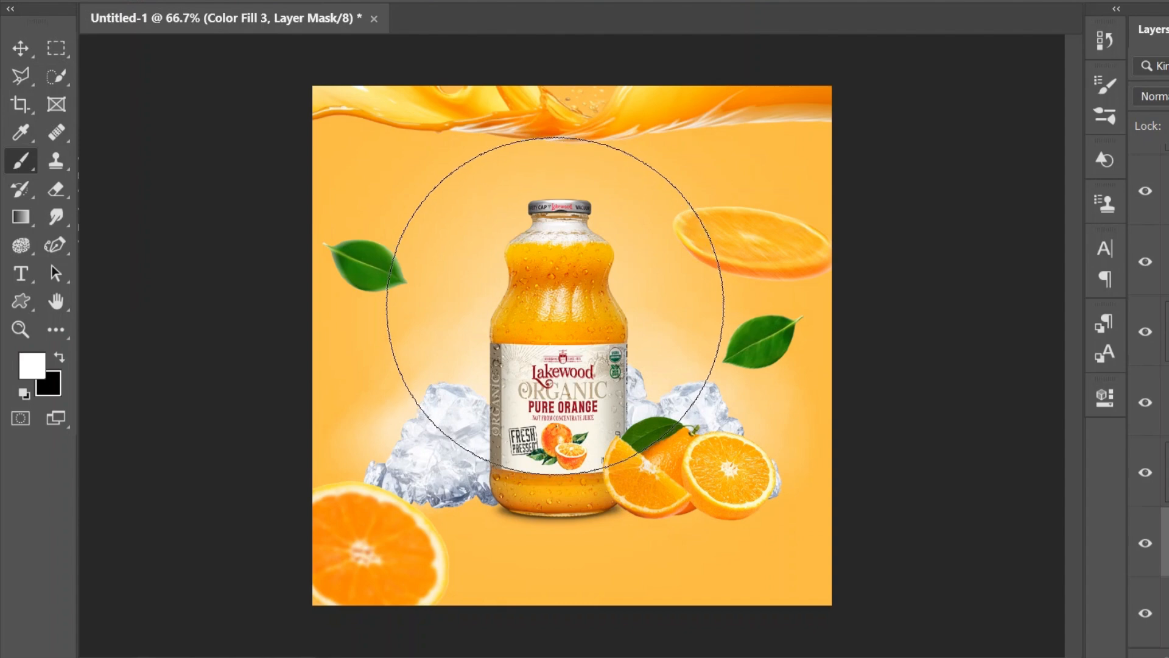
pyautogui.click(555, 305)
pyautogui.click(555, 303)
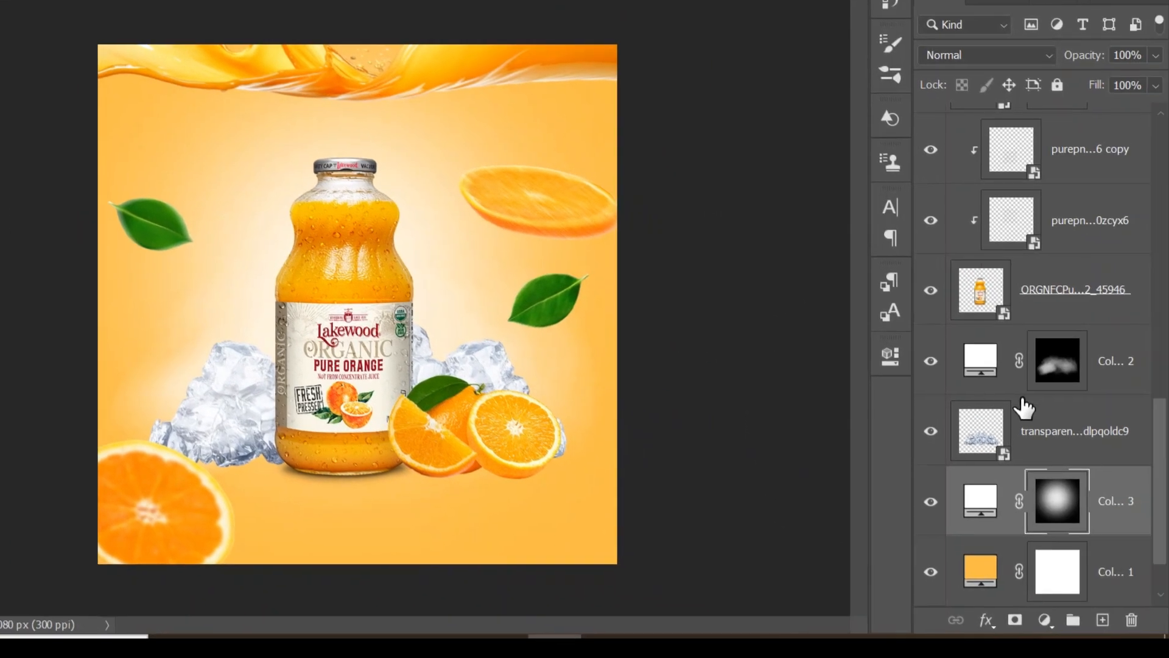
# Change the background Solid Color fill to a more saturated orange of the same hue.
pyautogui.click(1127, 594)
pyautogui.doubleClick(984, 572)
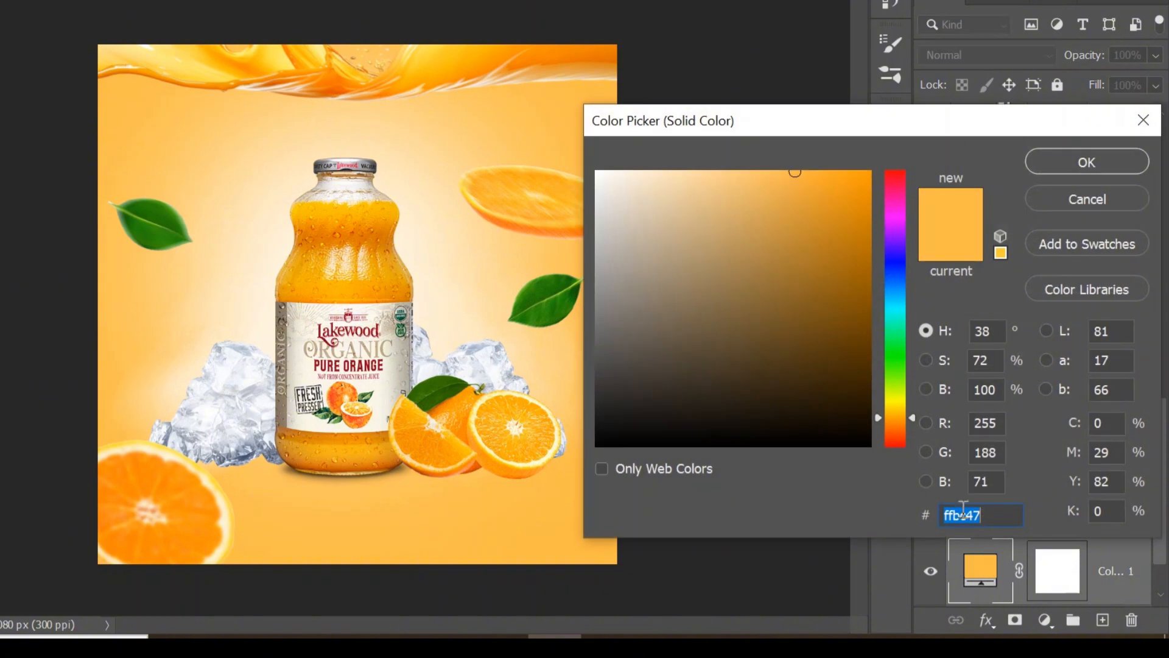
pyautogui.moveTo(796, 172); pyautogui.dragTo(862, 164)
pyautogui.click(1114, 162)
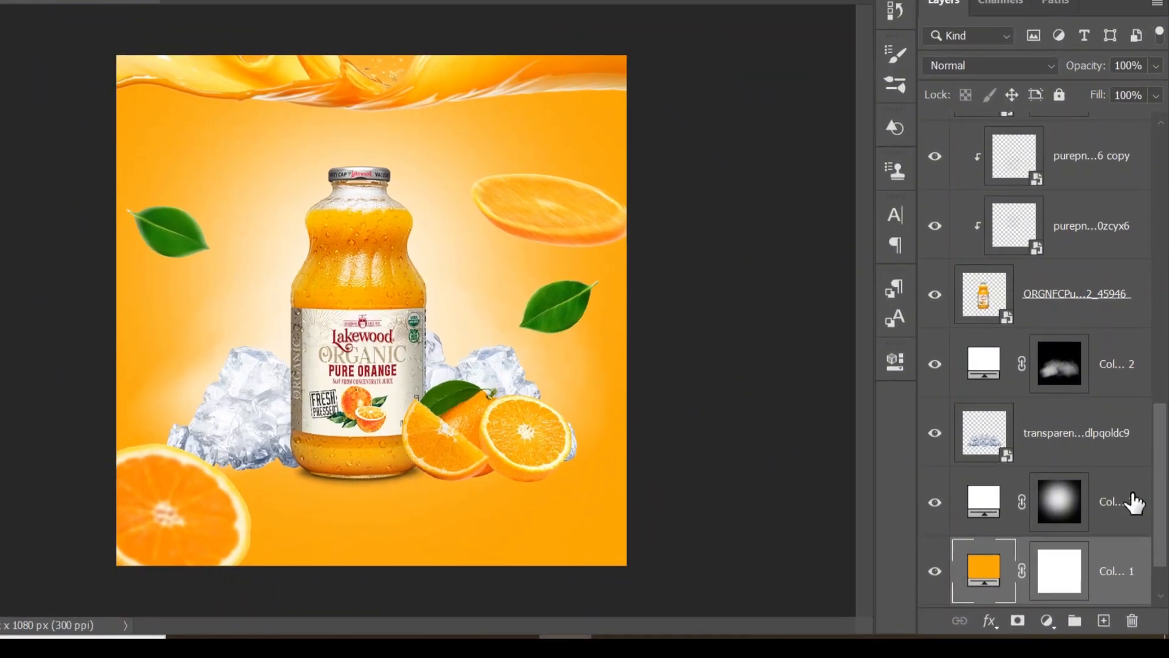
# Add an Exposure adjustment layer above the white glow fill with Exposure at -2.83 and invert its mask to black.
pyautogui.click(1133, 527)
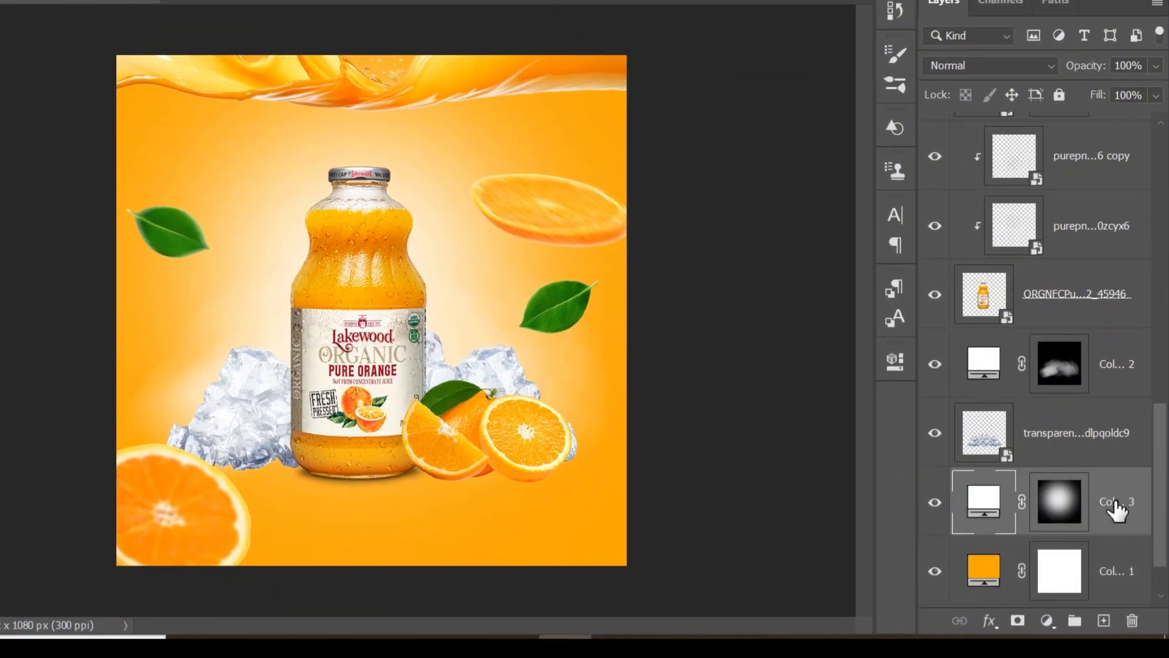
pyautogui.click(1046, 620)
pyautogui.click(1065, 361)
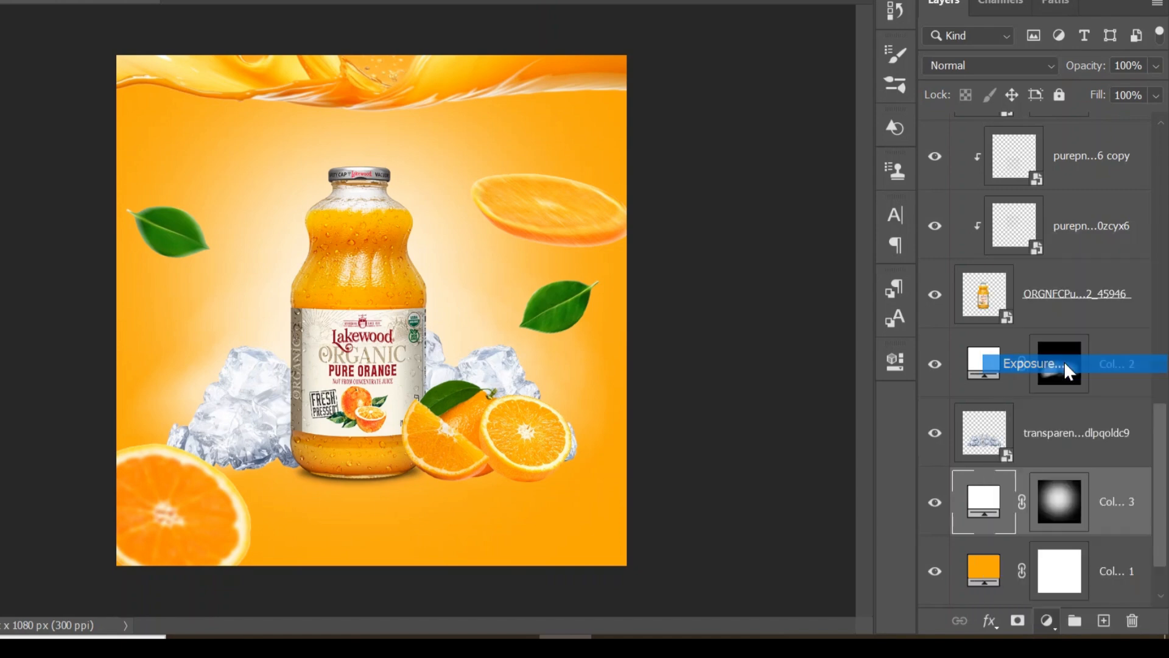
pyautogui.moveTo(714, 359); pyautogui.dragTo(658, 359)
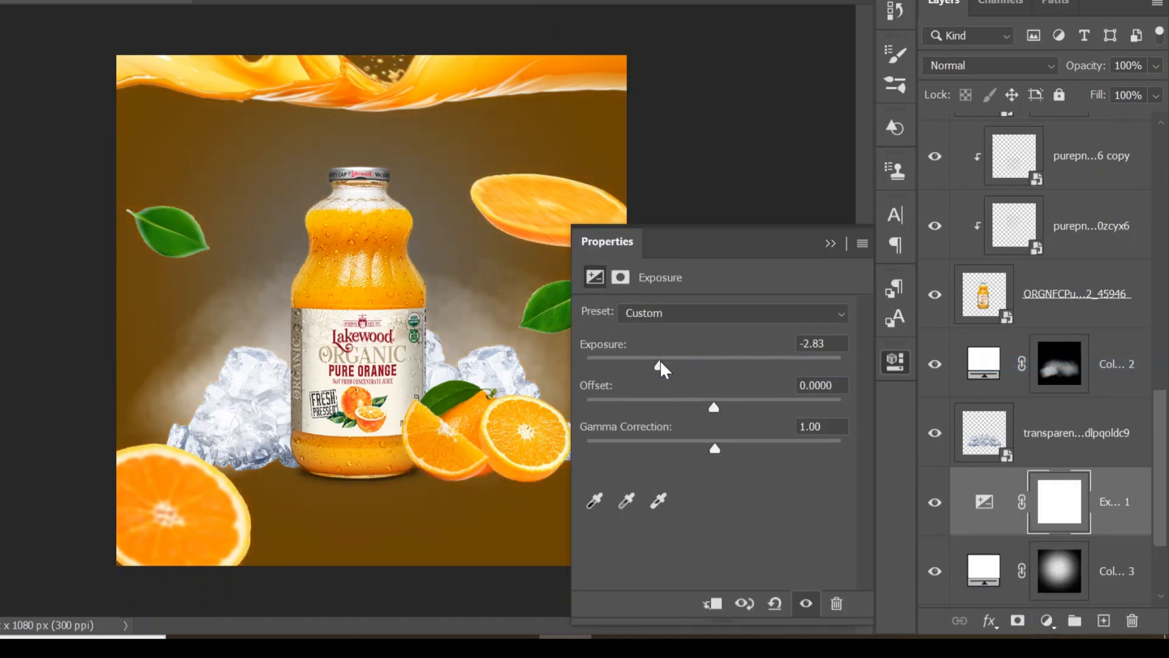
pyautogui.click(831, 244)
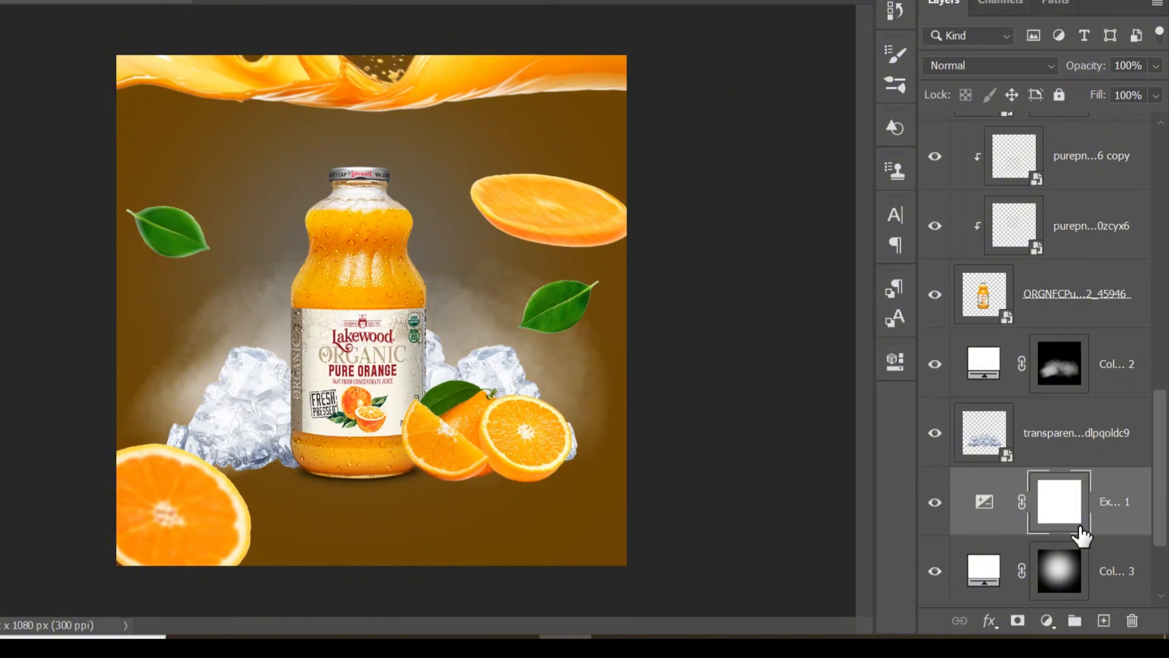
pyautogui.hotkey('ctrl', 'i')
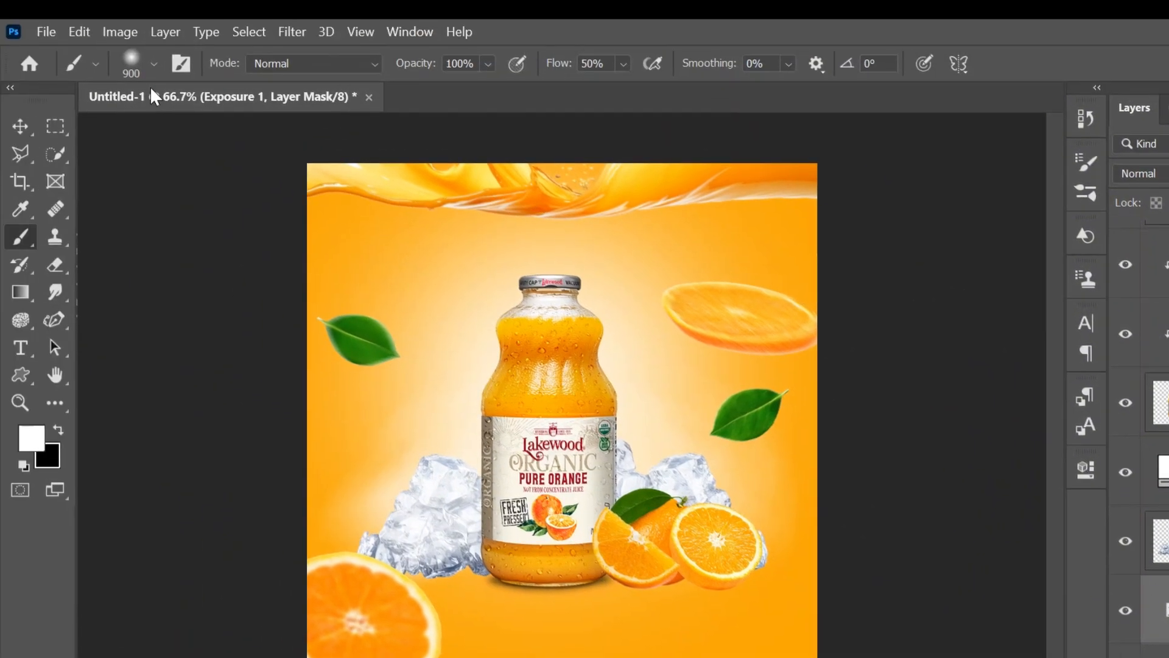
# Flatten the soft brush tip to a thin horizontal ellipse, set it to 500 px and 10% flow, and keep white as the foreground colour.
pyautogui.click(151, 62)
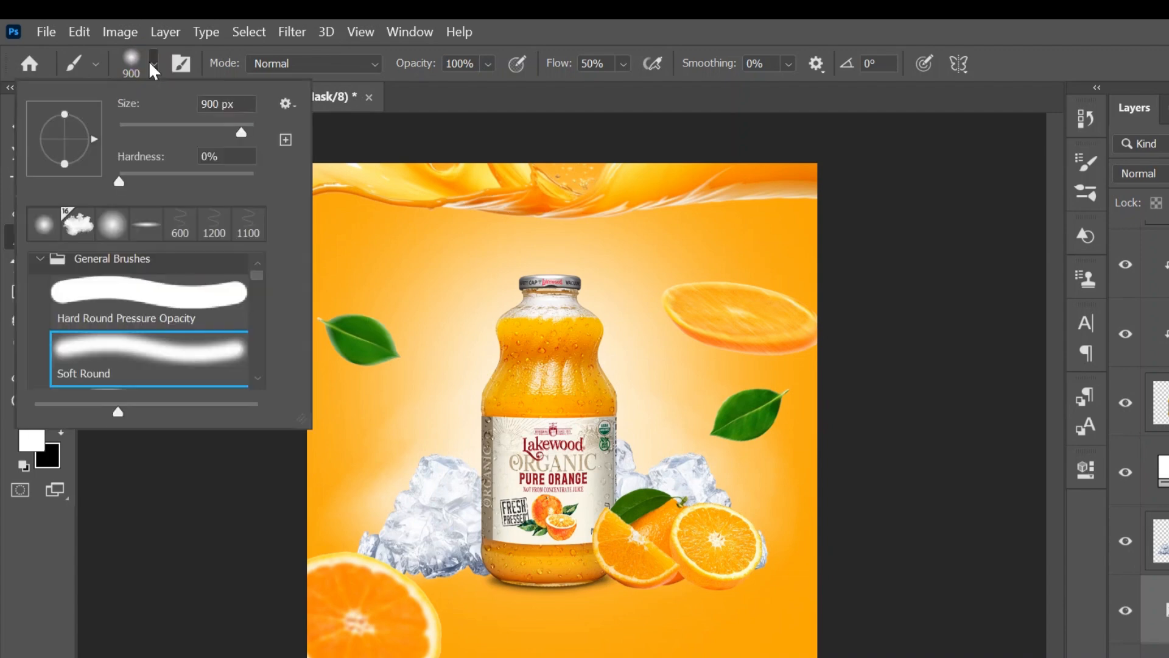
pyautogui.moveTo(65, 112); pyautogui.dragTo(67, 133)
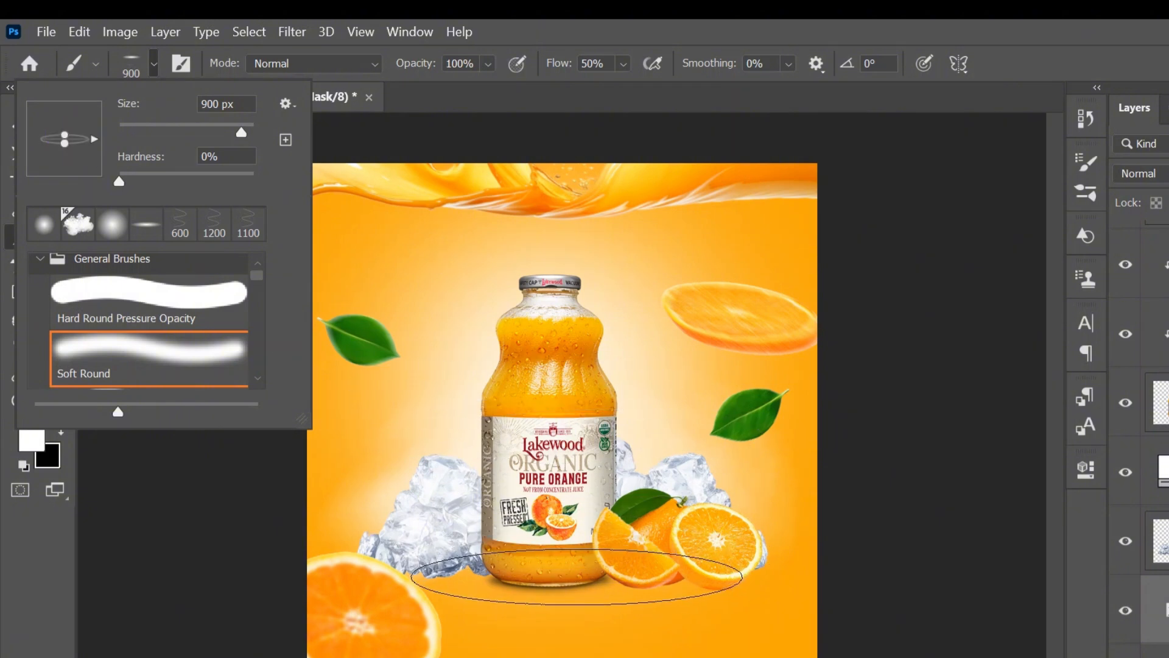
pyautogui.click(155, 67)
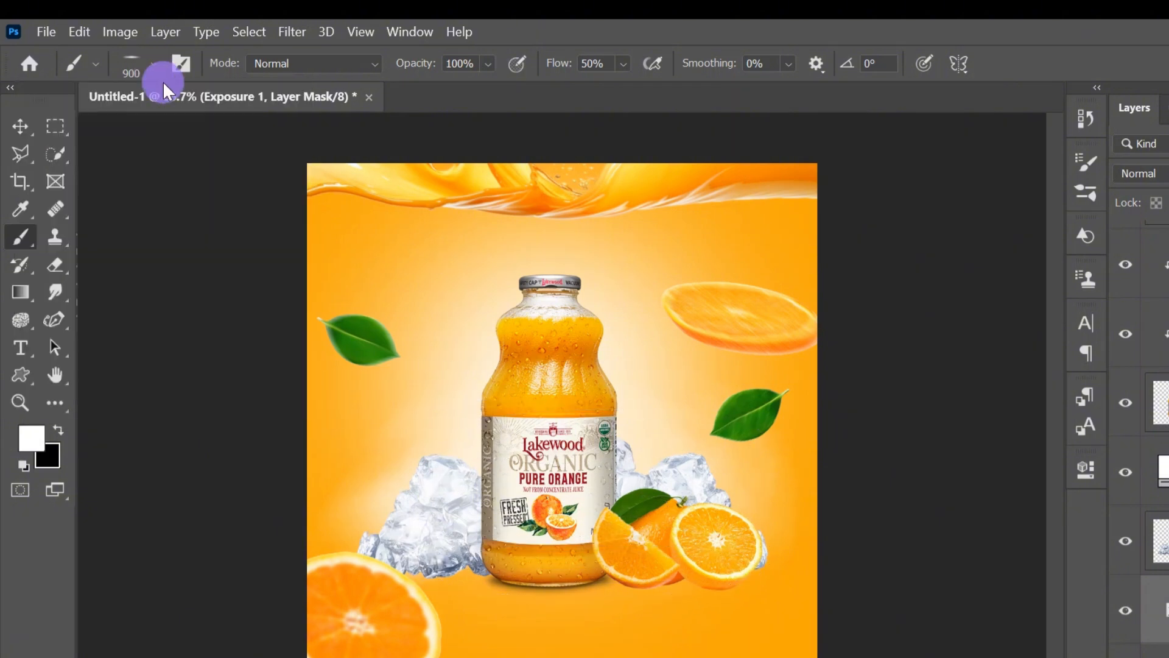
pyautogui.press('[')
pyautogui.press('[')
pyautogui.press('[')
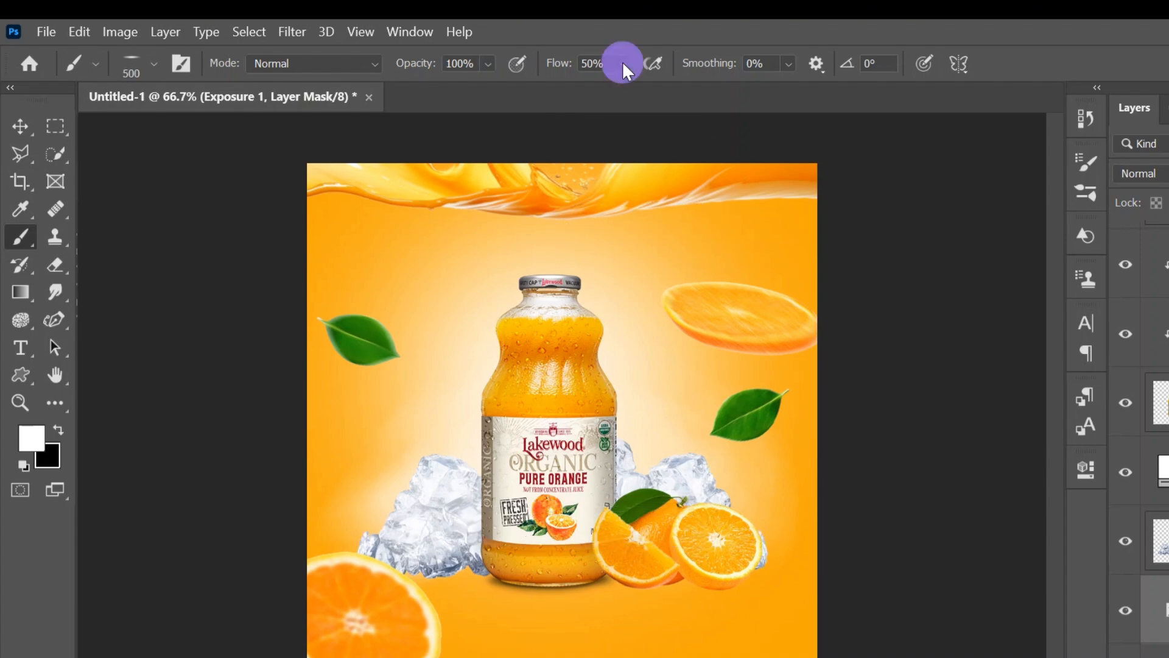
pyautogui.moveTo(625, 63); pyautogui.dragTo(606, 95)
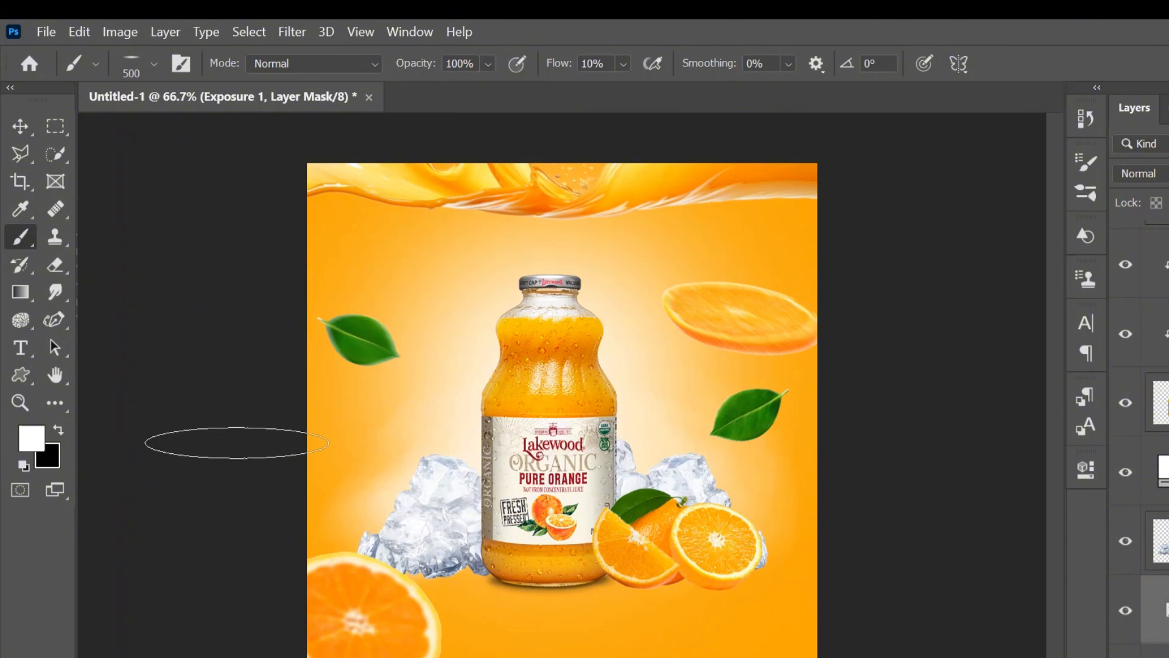
pyautogui.click(58, 430)
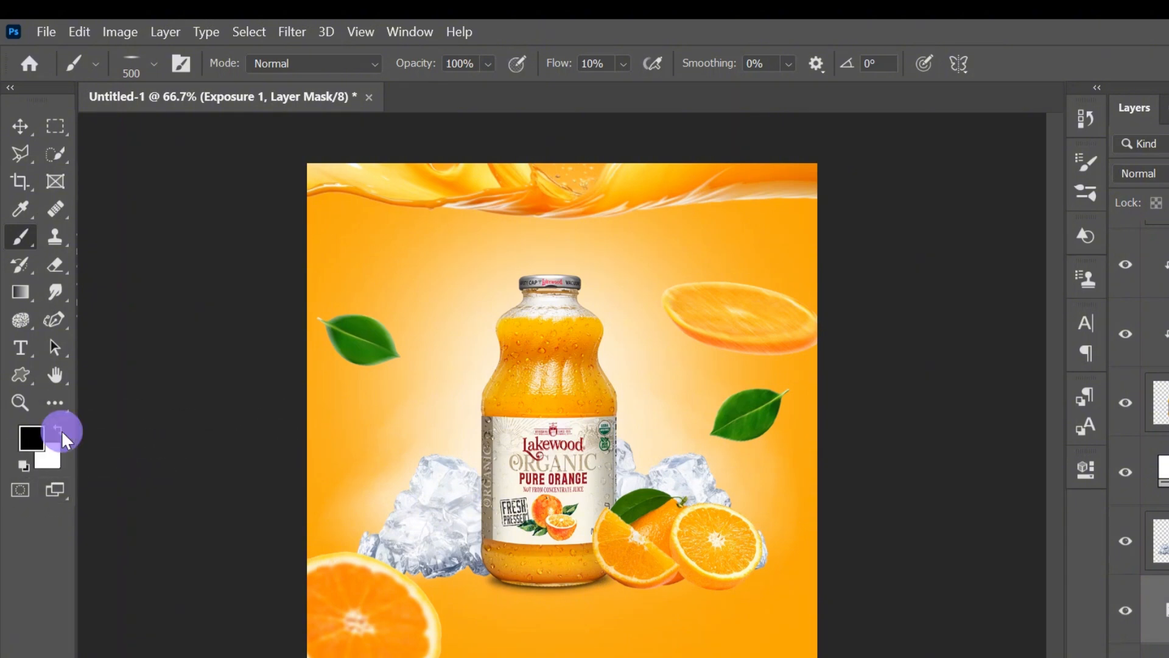
pyautogui.click(58, 430)
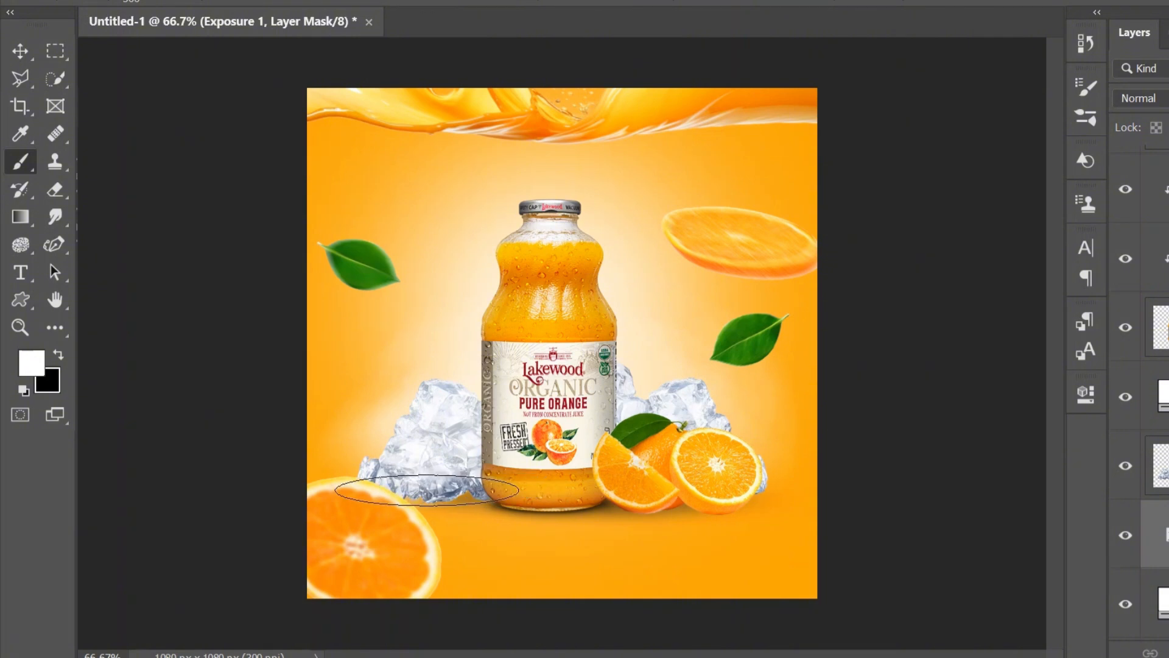
# Paint soft ground shadows under the ice cubes and orange pieces on the Exposure layer's mask.
pyautogui.click(723, 505)
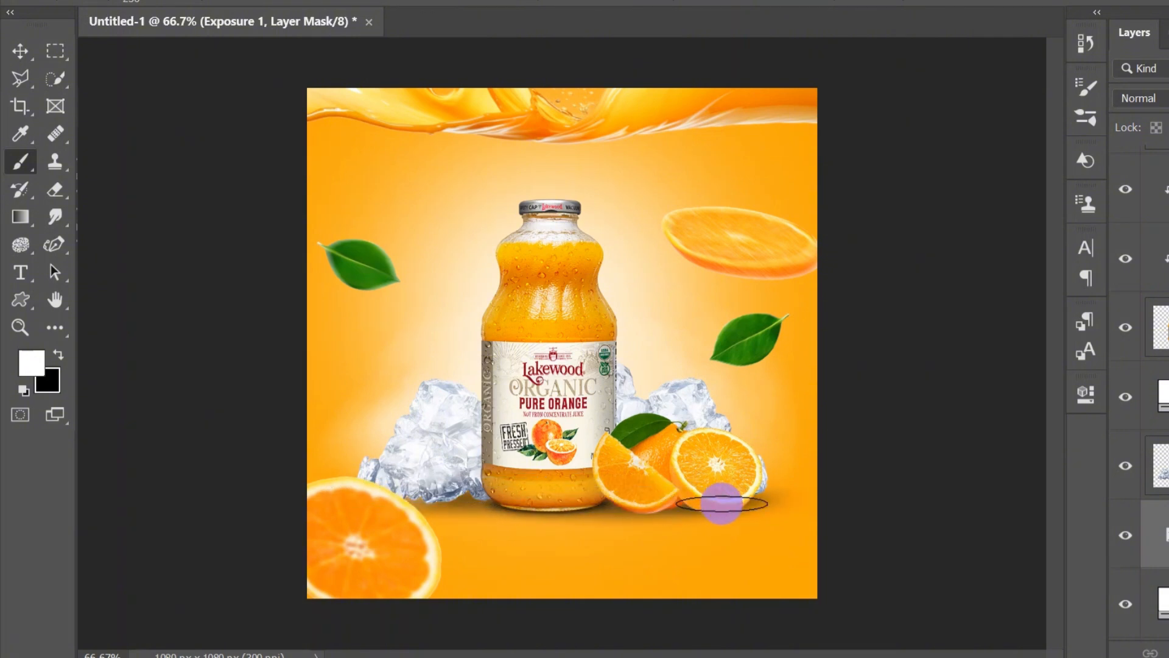
pyautogui.click(449, 495)
pyautogui.click(437, 497)
pyautogui.click(667, 499)
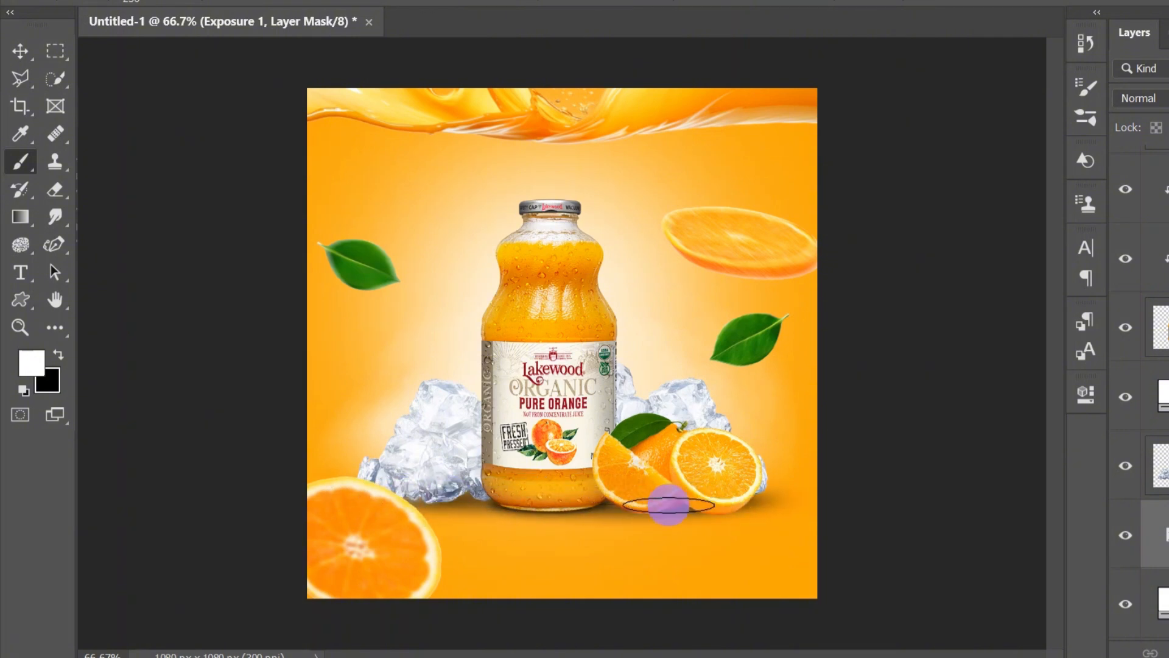
pyautogui.click(420, 491)
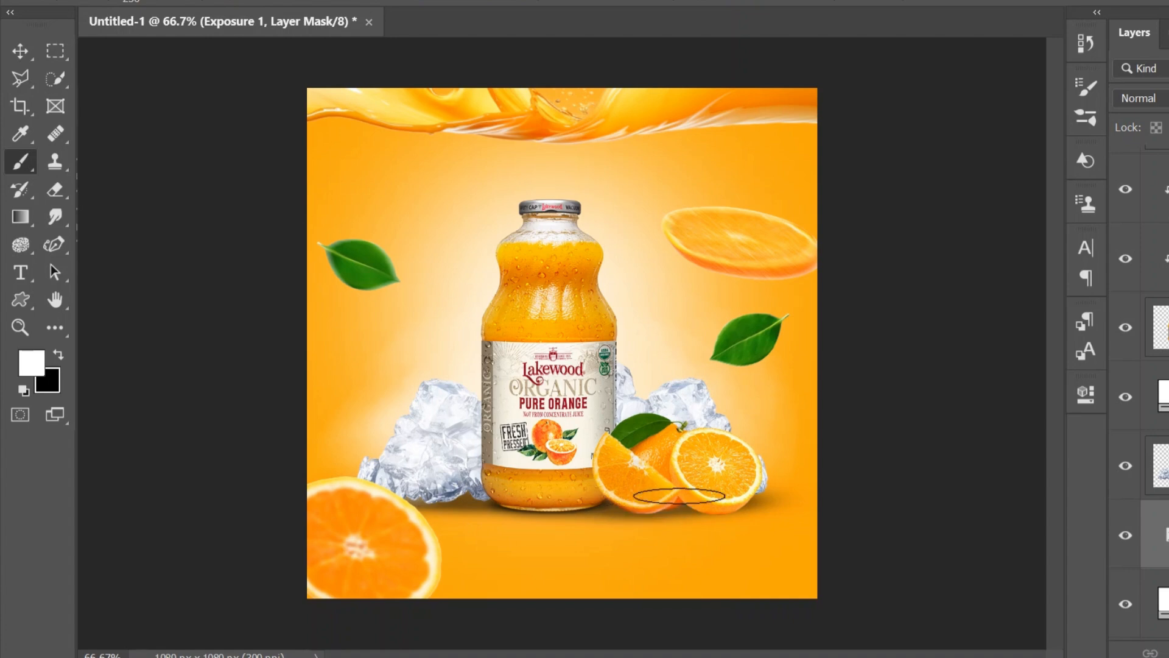
pyautogui.click(724, 503)
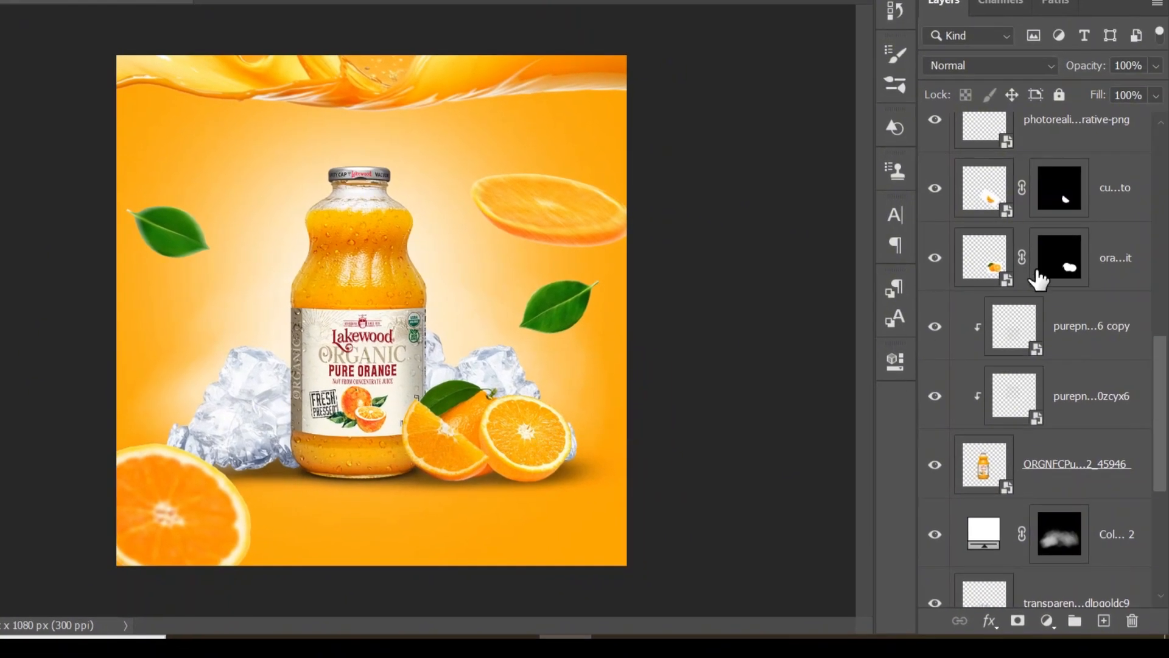
# Group all layers from the cut orange wedge down to the ice cubes, including the bottle and its water drops.
pyautogui.click(1118, 180)
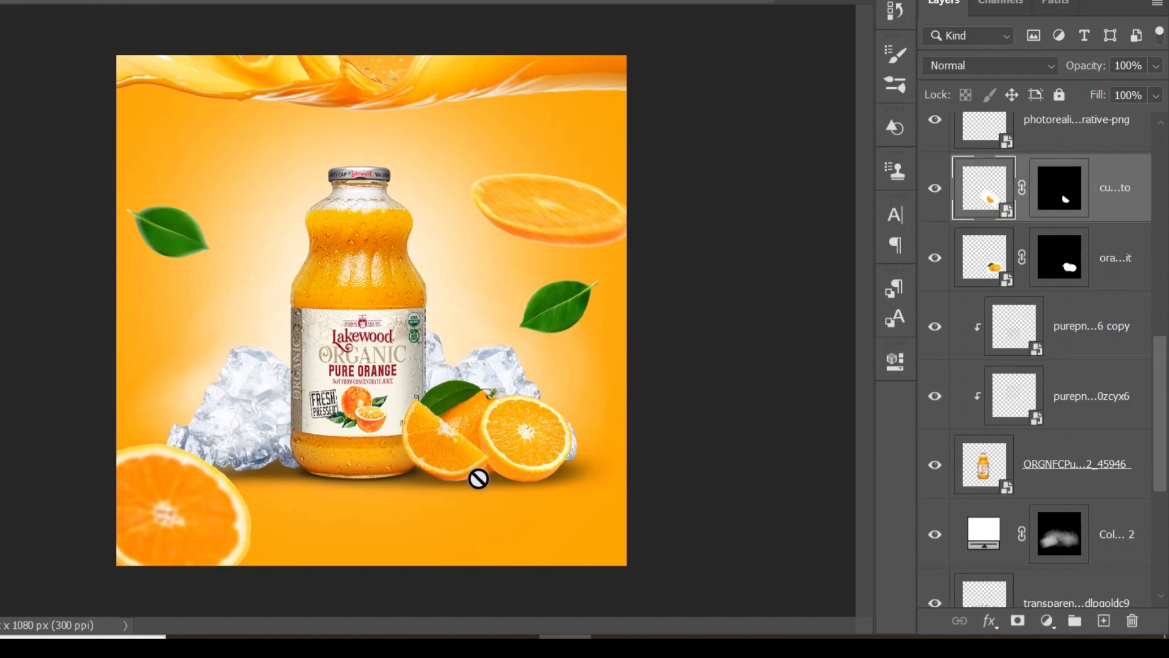
pyautogui.moveTo(1159, 403); pyautogui.dragTo(1166, 458)
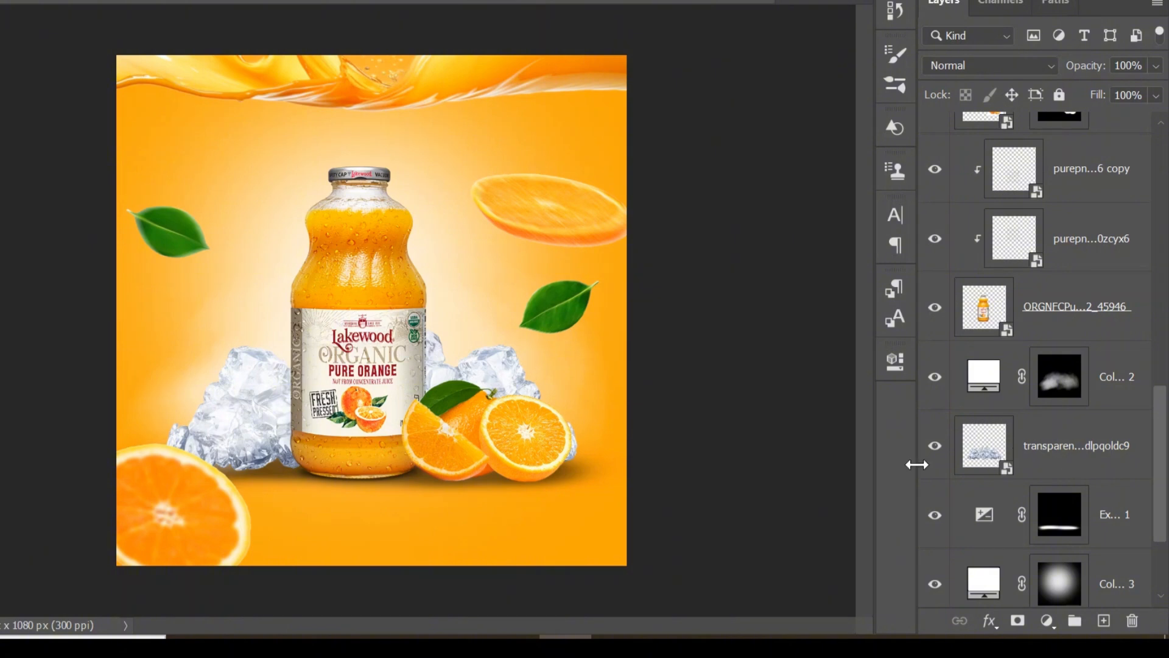
pyautogui.click(1077, 442)
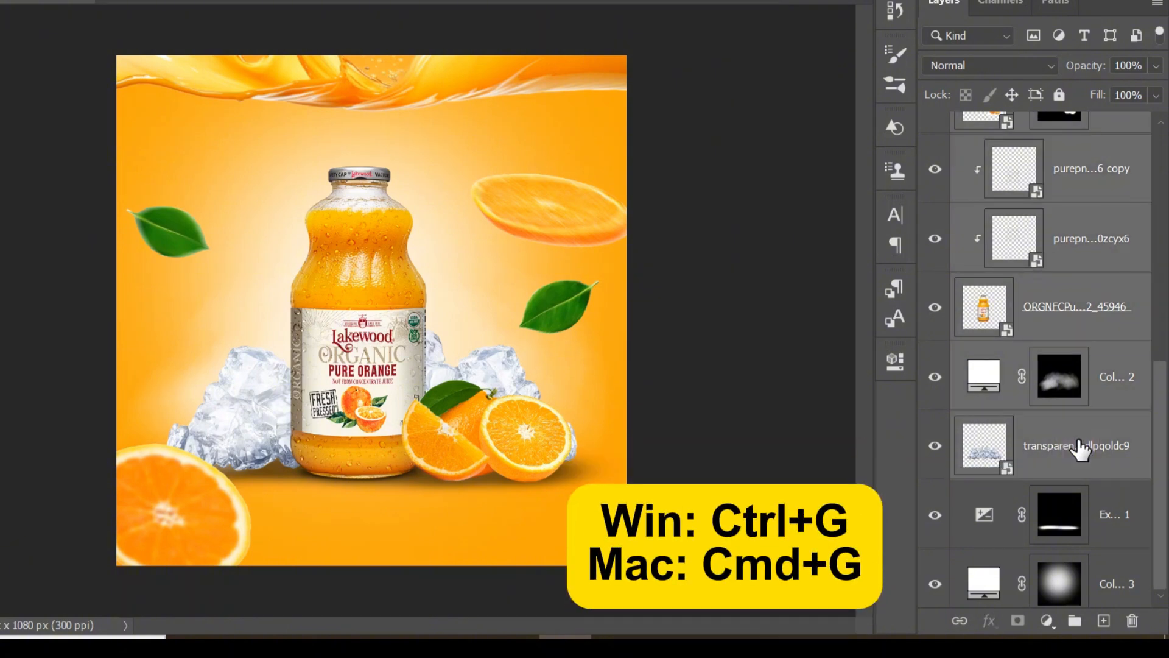
pyautogui.hotkey('ctrl', 'g')
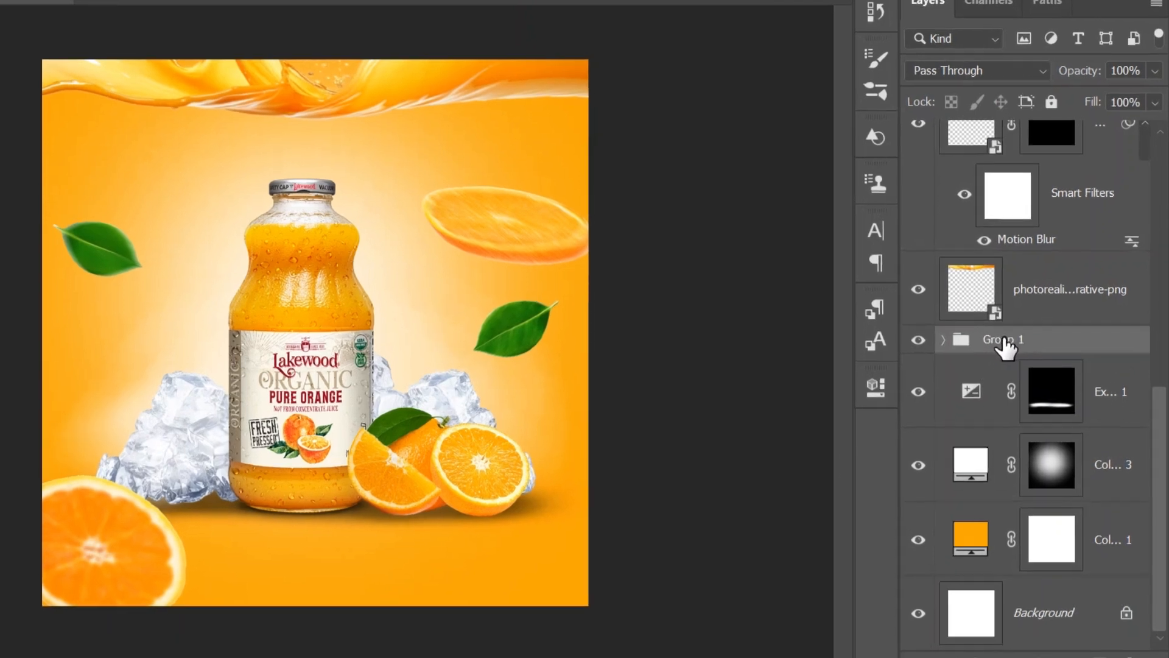
# Rename the new layer group Main Items and duplicate it.
pyautogui.doubleClick(1002, 341)
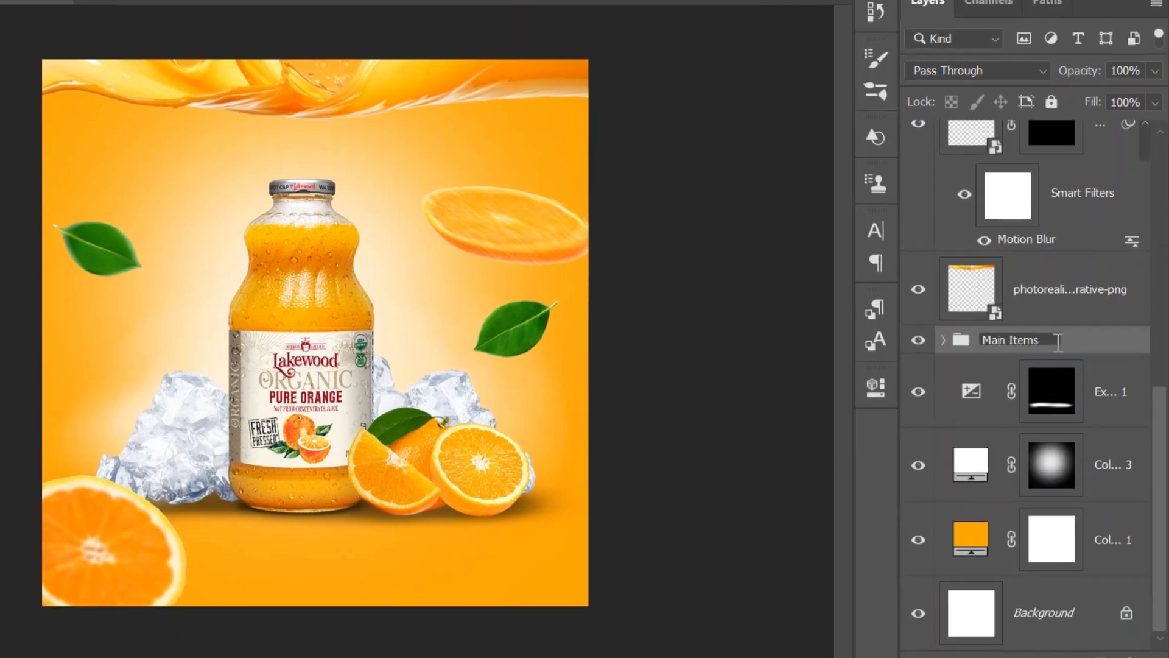
pyautogui.write('Main Items')
pyautogui.press('Return')
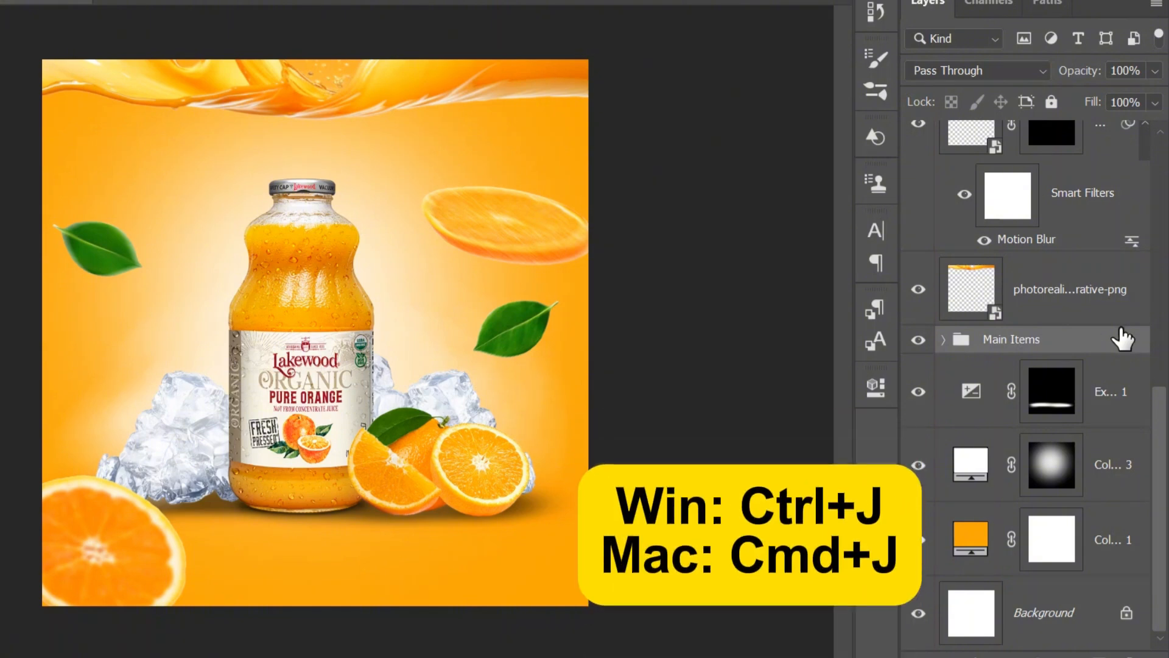
pyautogui.hotkey('ctrl', 'j')
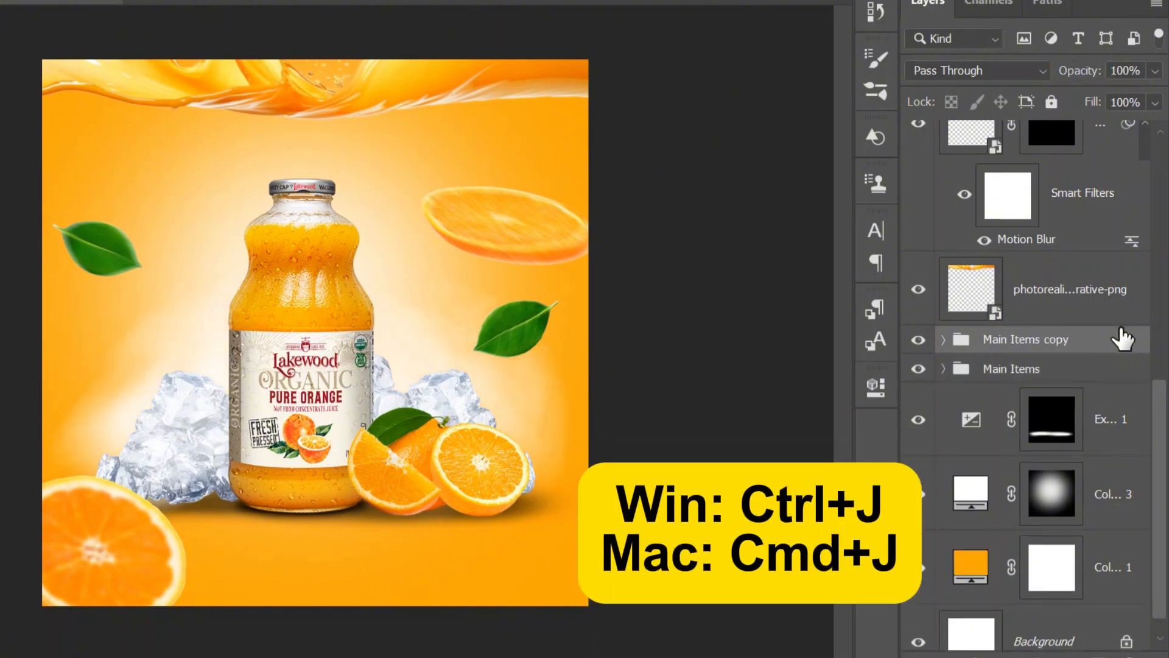
# Reorder the Main Items copy group beneath Main Items and turn it into a vertically flipped reflection about 329 px lower.
pyautogui.moveTo(1078, 339); pyautogui.dragTo(1081, 382)
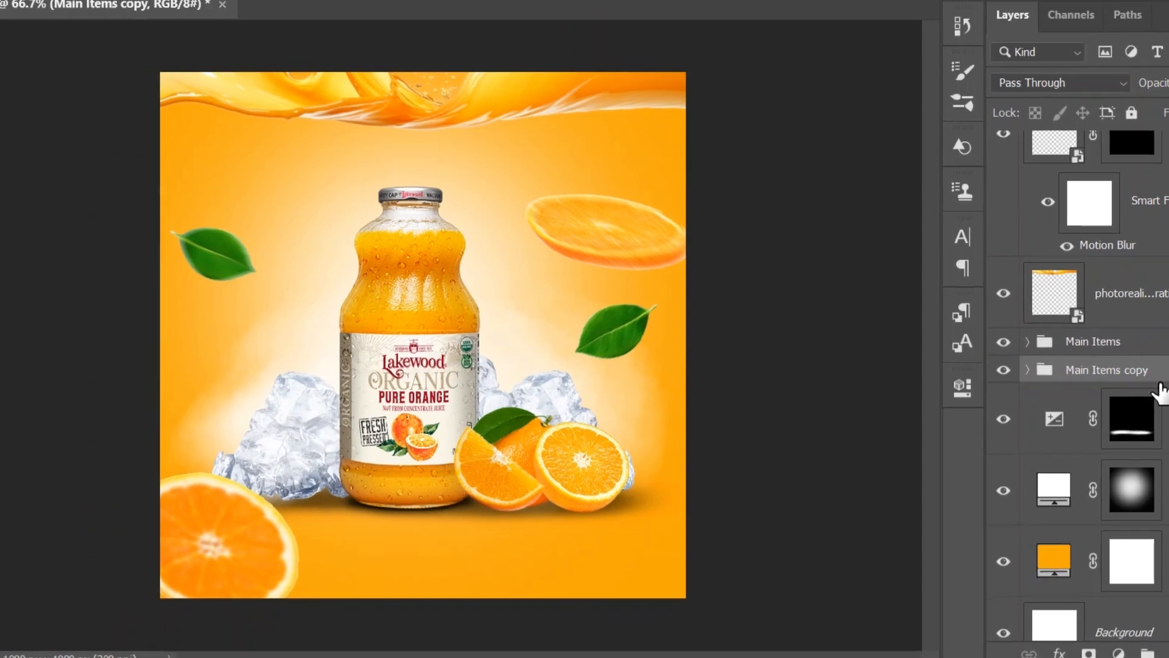
pyautogui.hotkey('ctrl', 't')
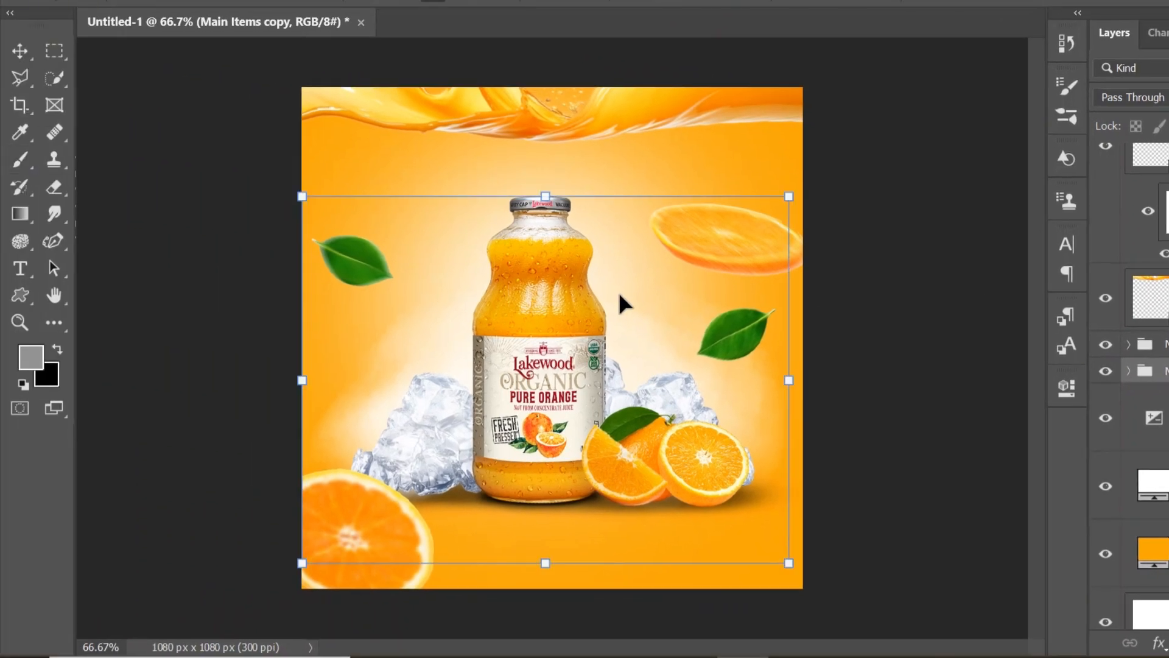
pyautogui.rightClick(596, 295)
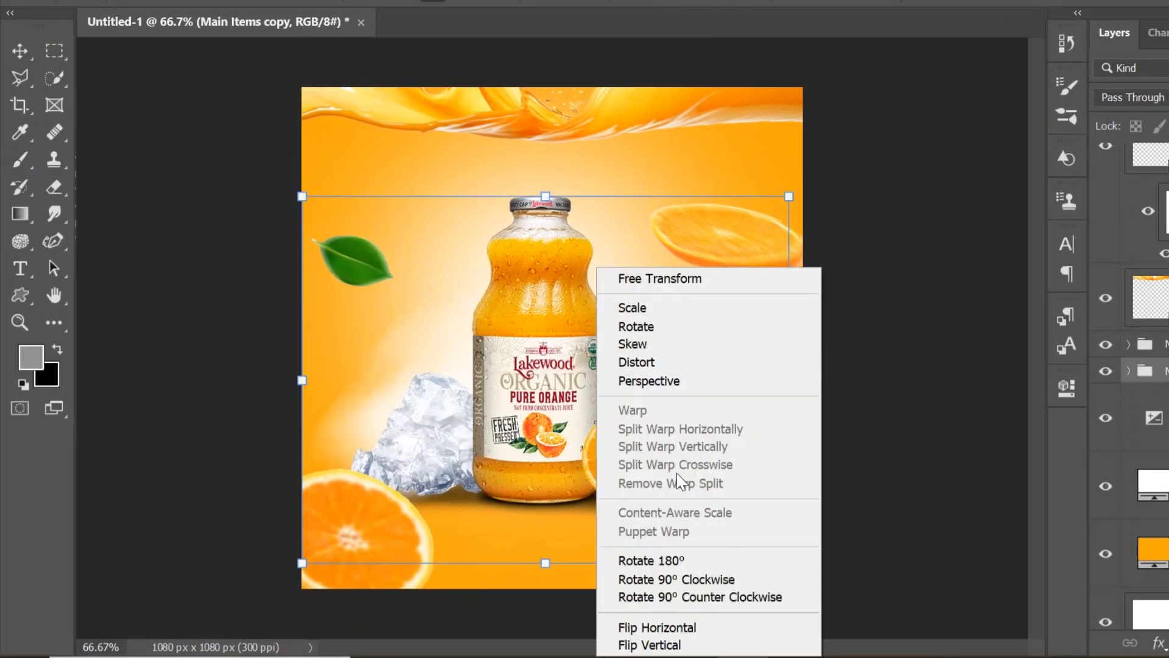
pyautogui.click(675, 645)
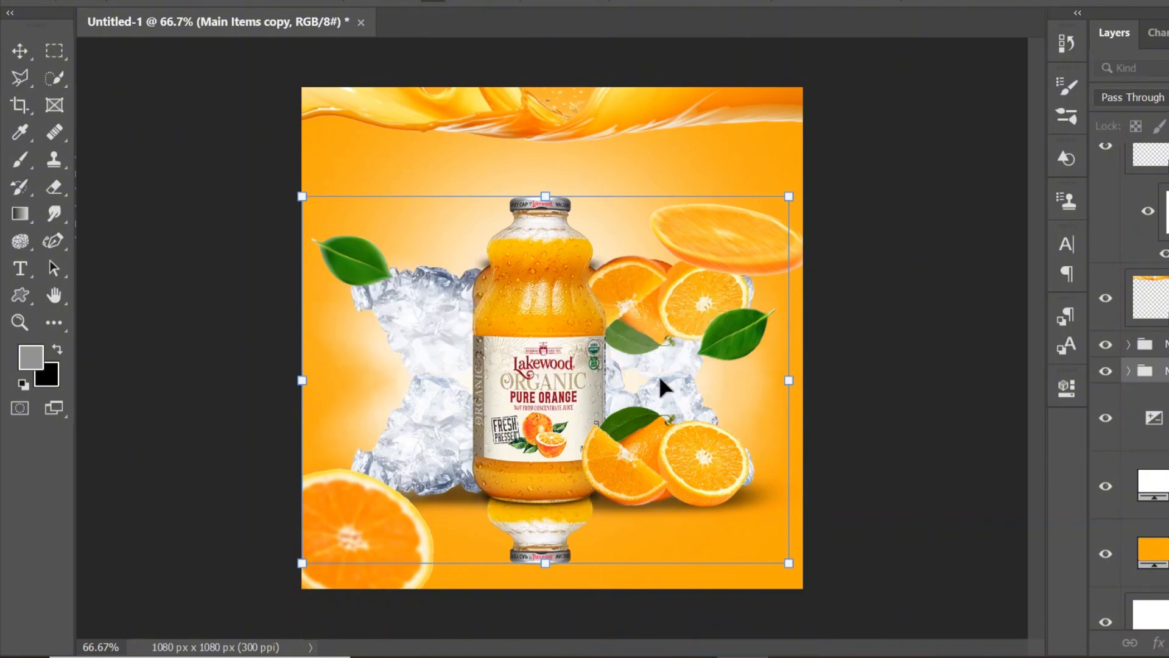
pyautogui.moveTo(583, 279); pyautogui.dragTo(588, 495)
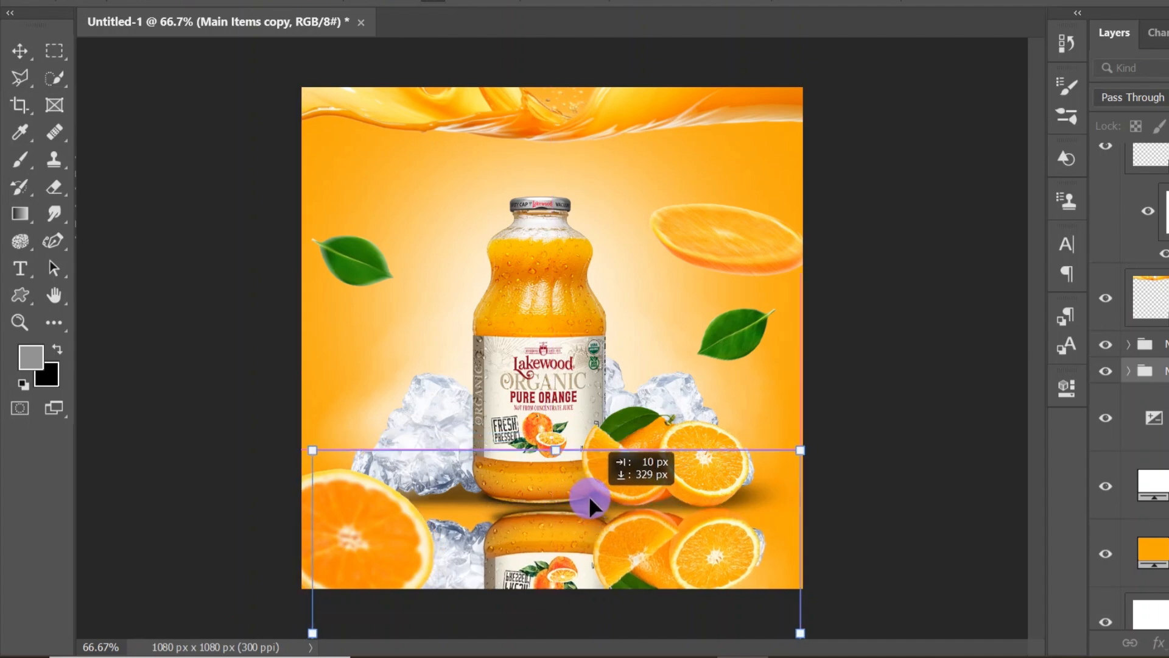
pyautogui.press('Return')
# Convert the flipped Main Items copy group to a smart object.
pyautogui.press('z')
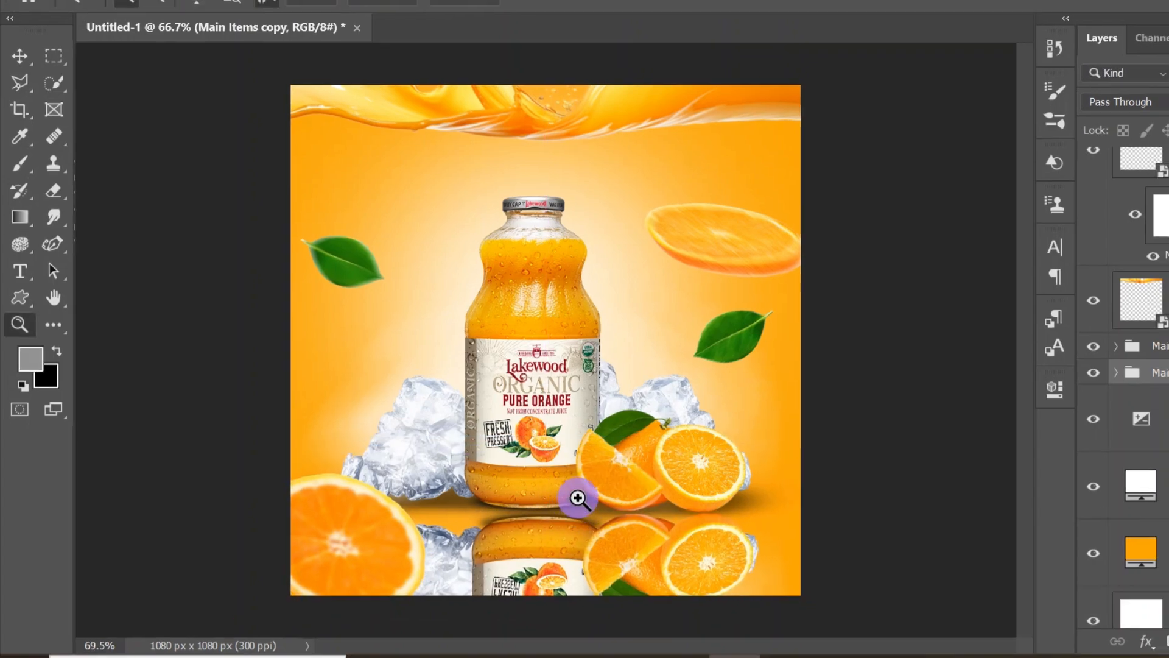
pyautogui.moveTo(578, 499); pyautogui.dragTo(618, 495)
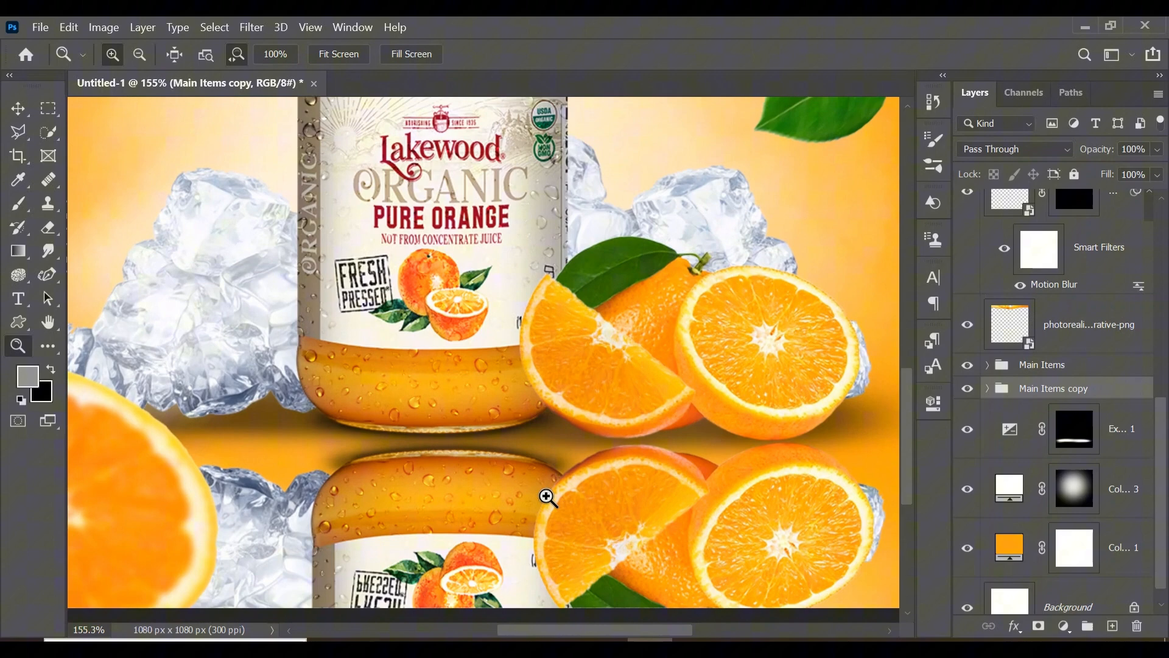
pyautogui.scroll(-2, 587, 451)
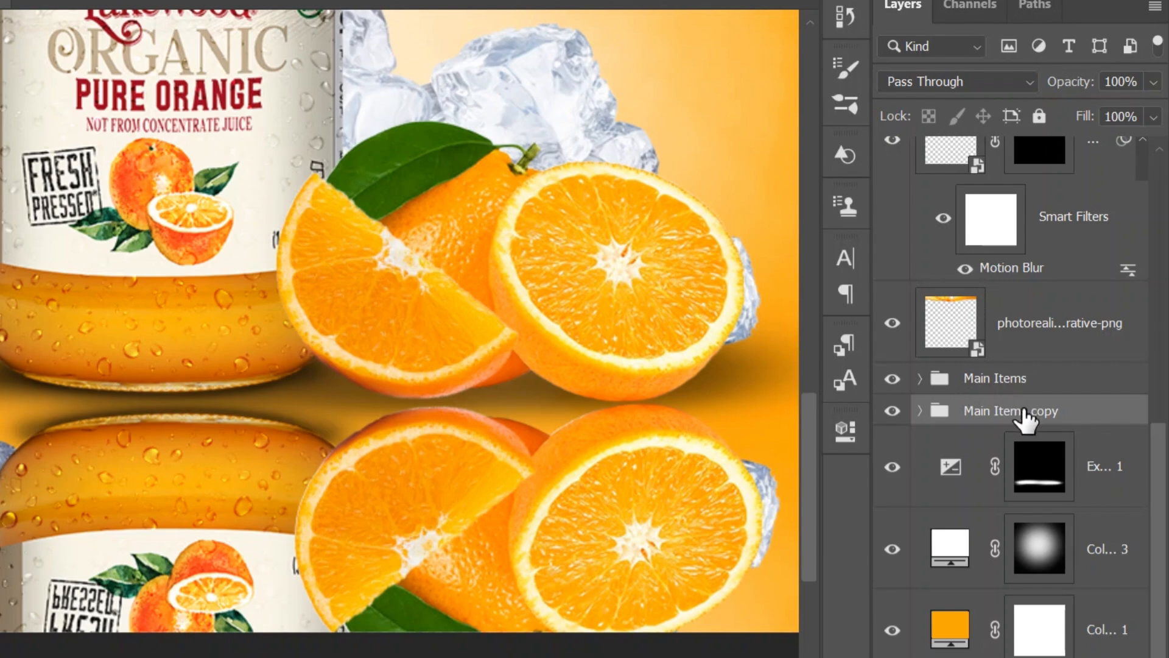
pyautogui.rightClick(1029, 409)
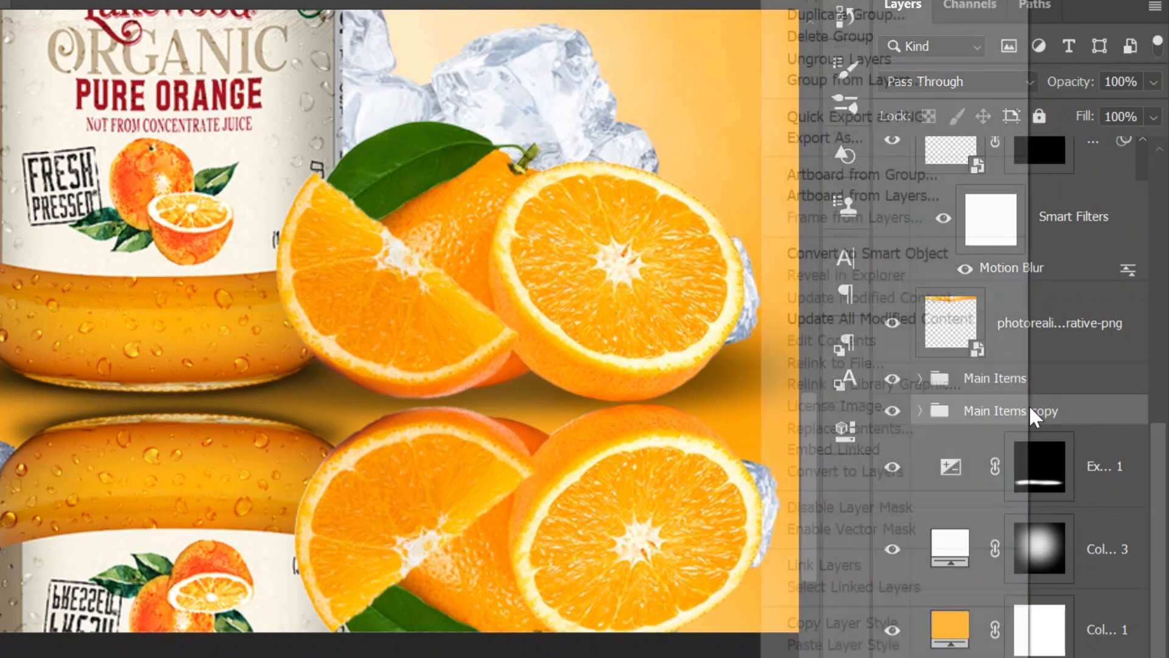
pyautogui.click(939, 254)
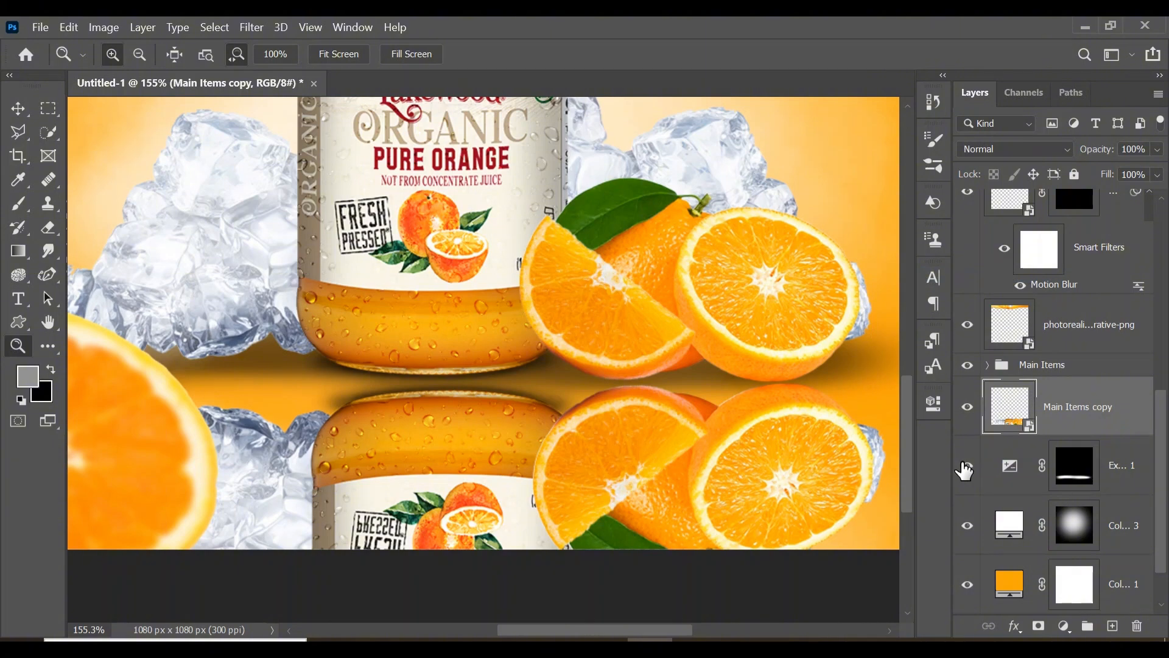
# Warp the Main Items copy reflection so its upper edge moves closer to the bases of the bottle, ice and oranges.
pyautogui.hotkey('ctrl', 't')
pyautogui.rightClick(522, 419)
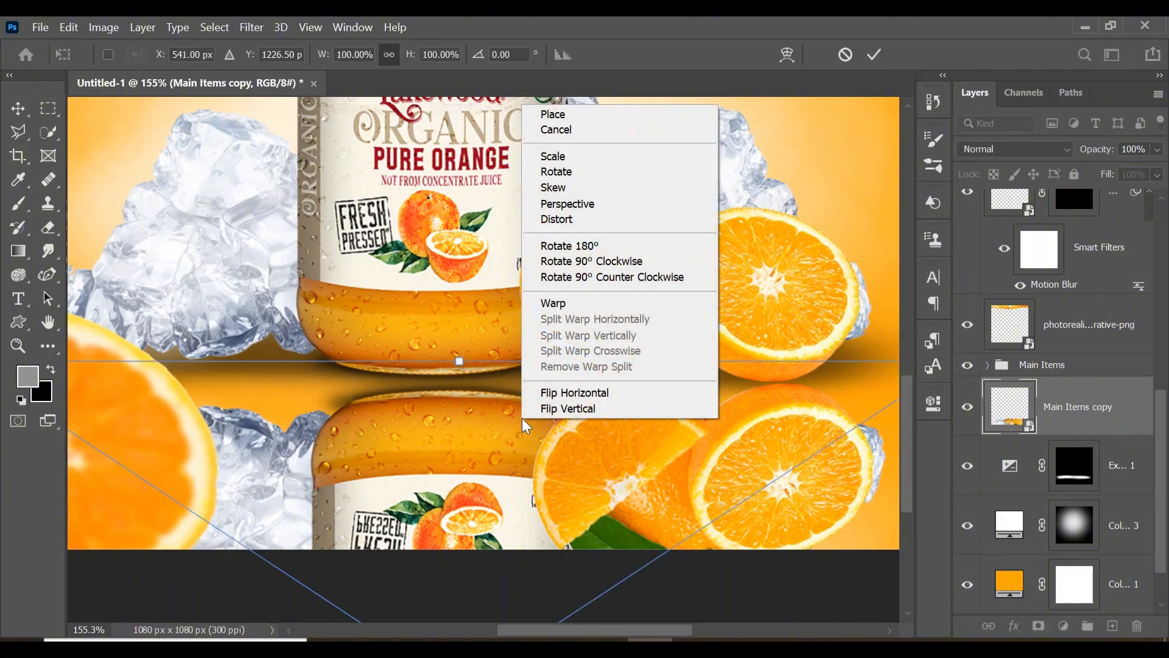
pyautogui.click(583, 305)
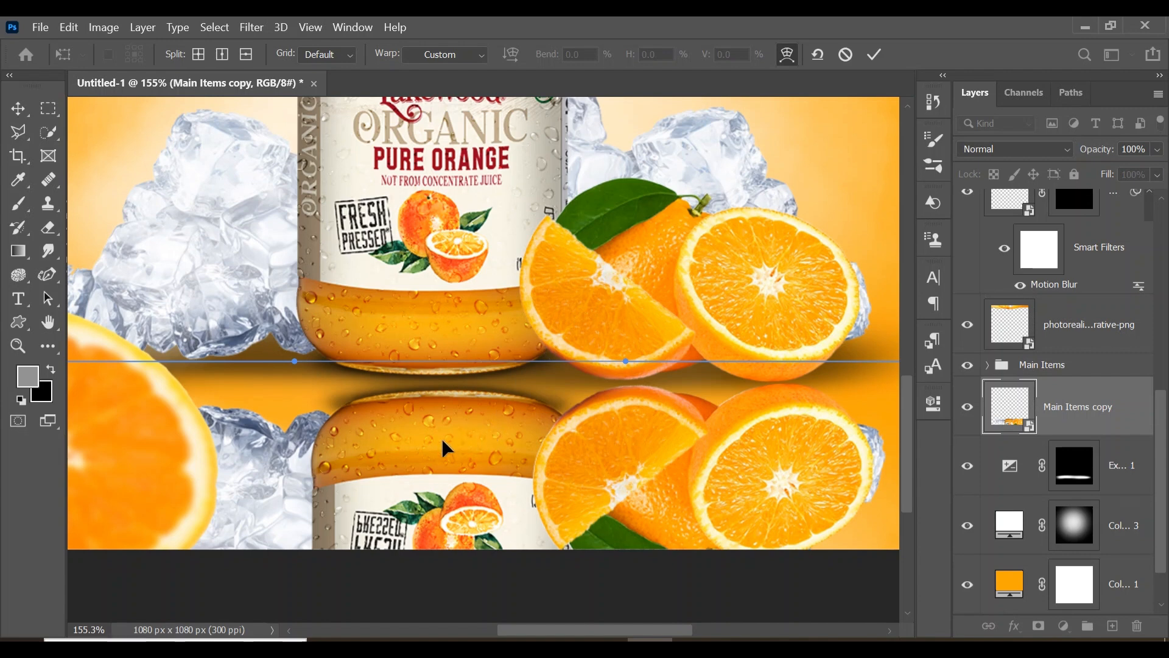
pyautogui.moveTo(435, 420); pyautogui.dragTo(423, 407)
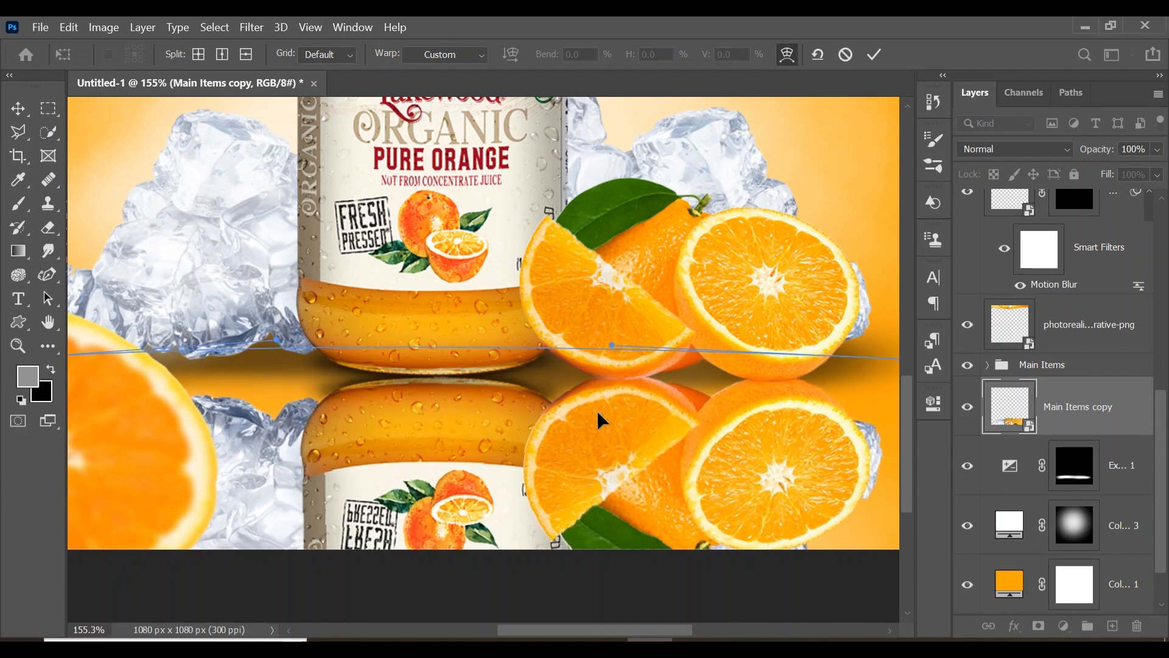
pyautogui.moveTo(630, 386); pyautogui.dragTo(632, 395)
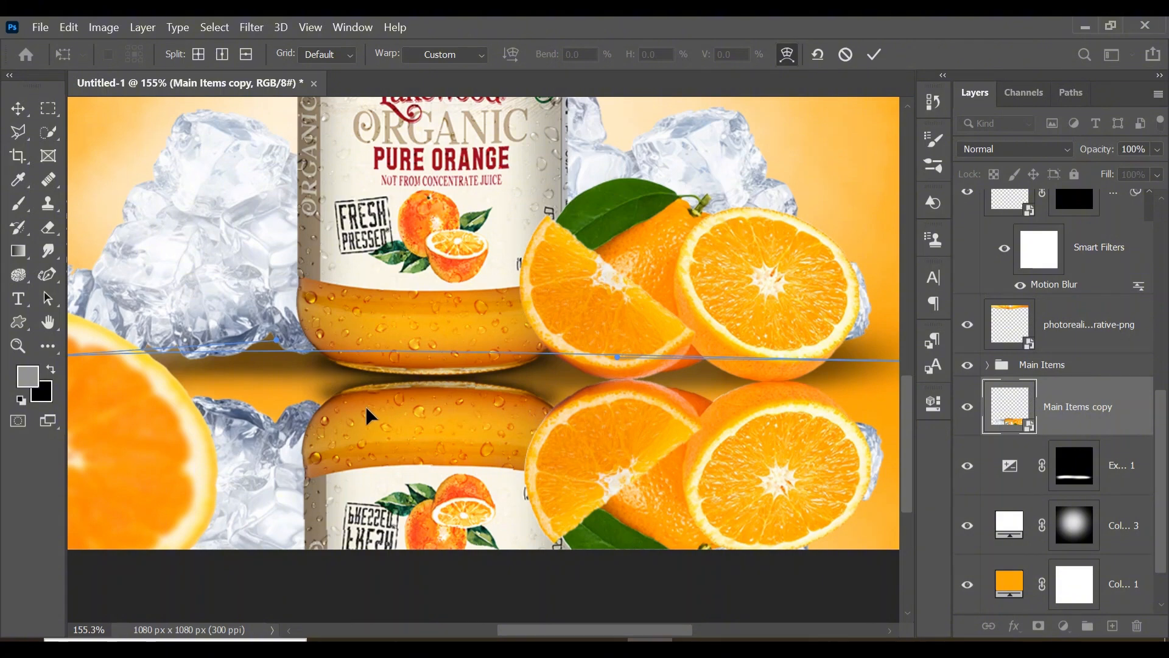
pyautogui.moveTo(365, 407); pyautogui.dragTo(362, 406)
pyautogui.moveTo(602, 382); pyautogui.dragTo(603, 390)
pyautogui.moveTo(150, 426); pyautogui.dragTo(146, 402)
pyautogui.moveTo(519, 402); pyautogui.dragTo(523, 396)
pyautogui.moveTo(276, 390); pyautogui.dragTo(274, 371)
pyautogui.moveTo(533, 452); pyautogui.dragTo(541, 453)
pyautogui.moveTo(351, 386); pyautogui.dragTo(410, 404)
pyautogui.moveTo(610, 393); pyautogui.dragTo(610, 399)
pyautogui.moveTo(341, 396); pyautogui.dragTo(342, 389)
pyautogui.press('Return')
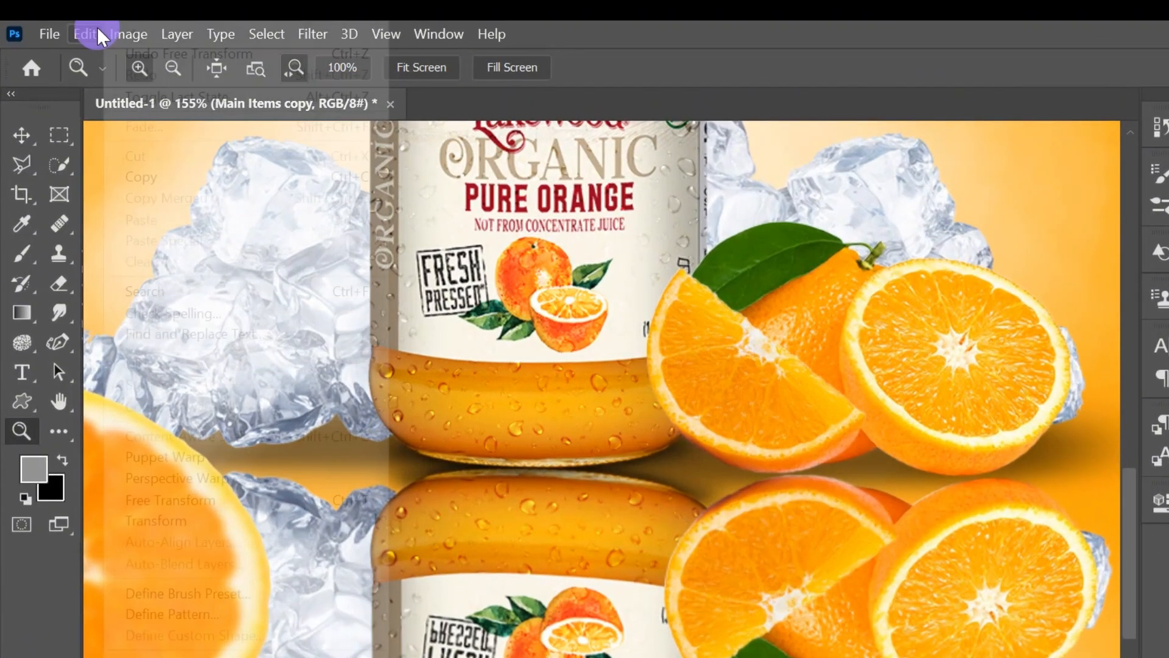
# Puppet Warp the Main Items copy reflection, pinning the bottle and ice and lifting the ice beside the bottle.
pyautogui.click(69, 26)
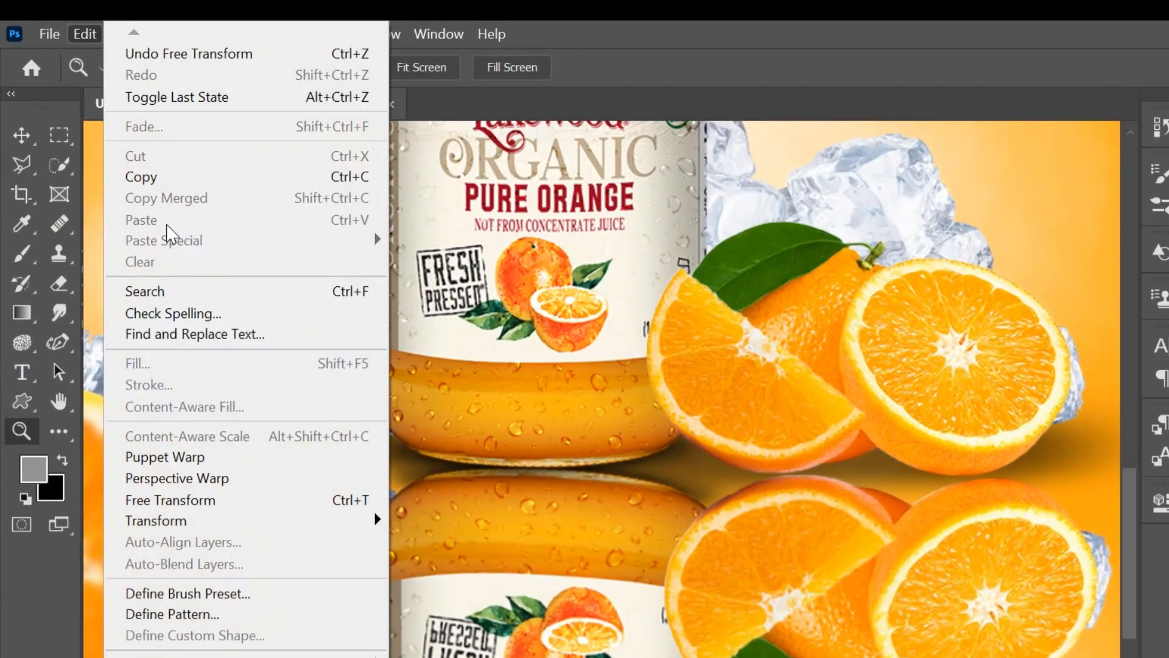
pyautogui.click(182, 456)
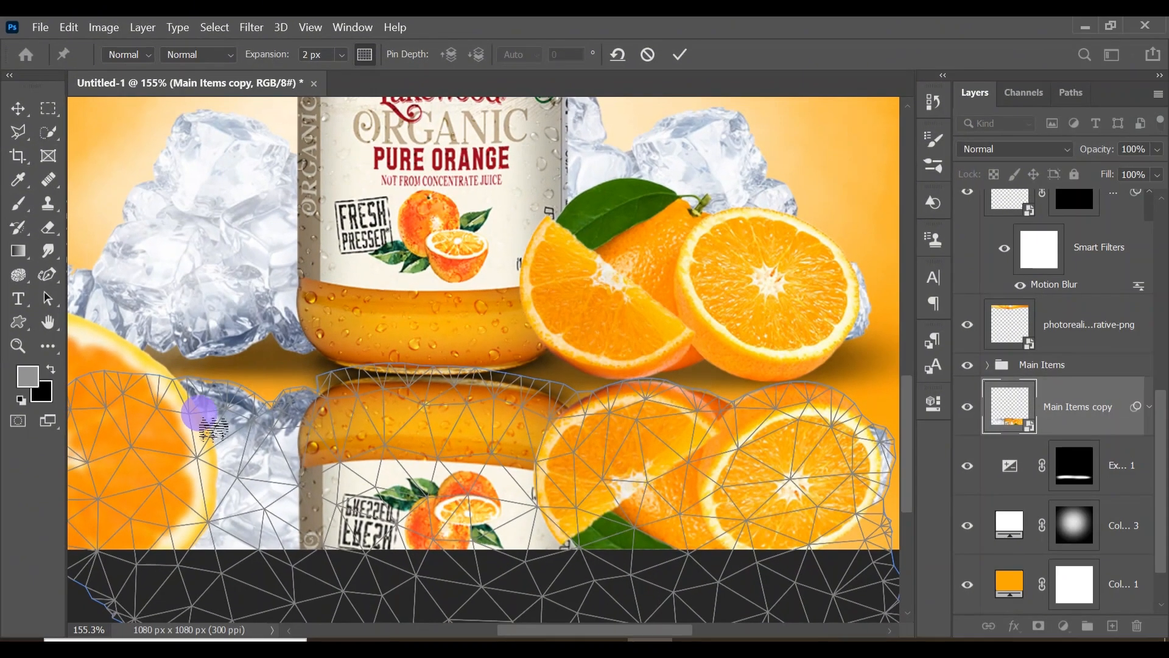
pyautogui.moveTo(201, 421)
pyautogui.mouseDown()
pyautogui.moveTo(196, 395)
pyautogui.moveTo(188, 418)
pyautogui.mouseUp()
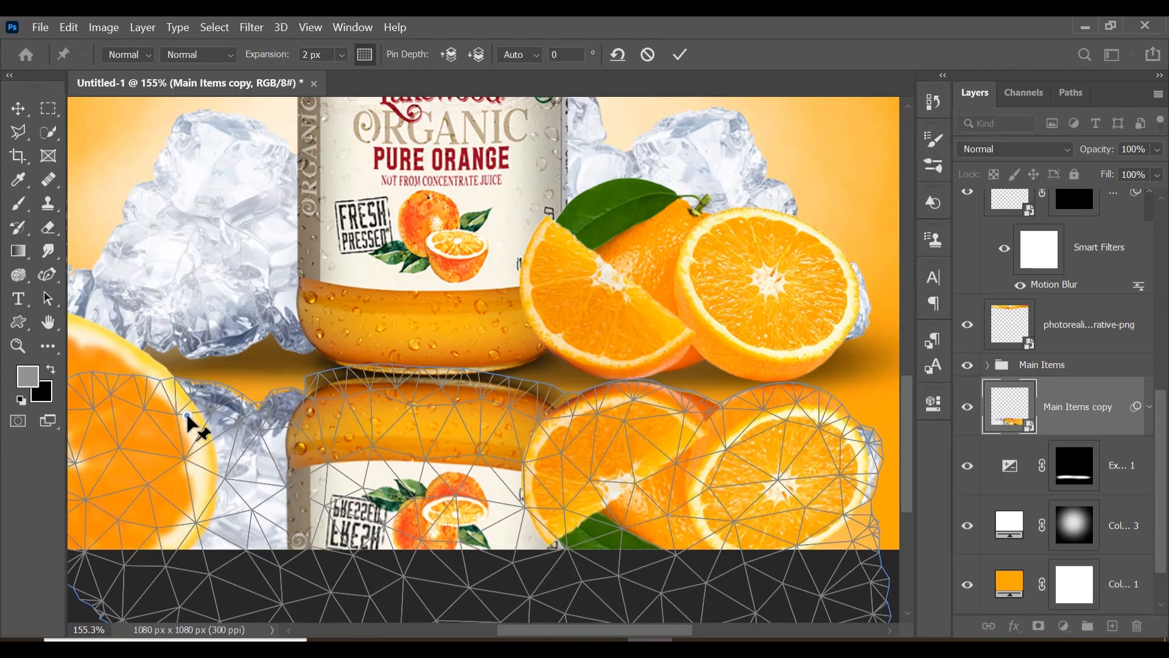
pyautogui.click(282, 421)
pyautogui.click(403, 409)
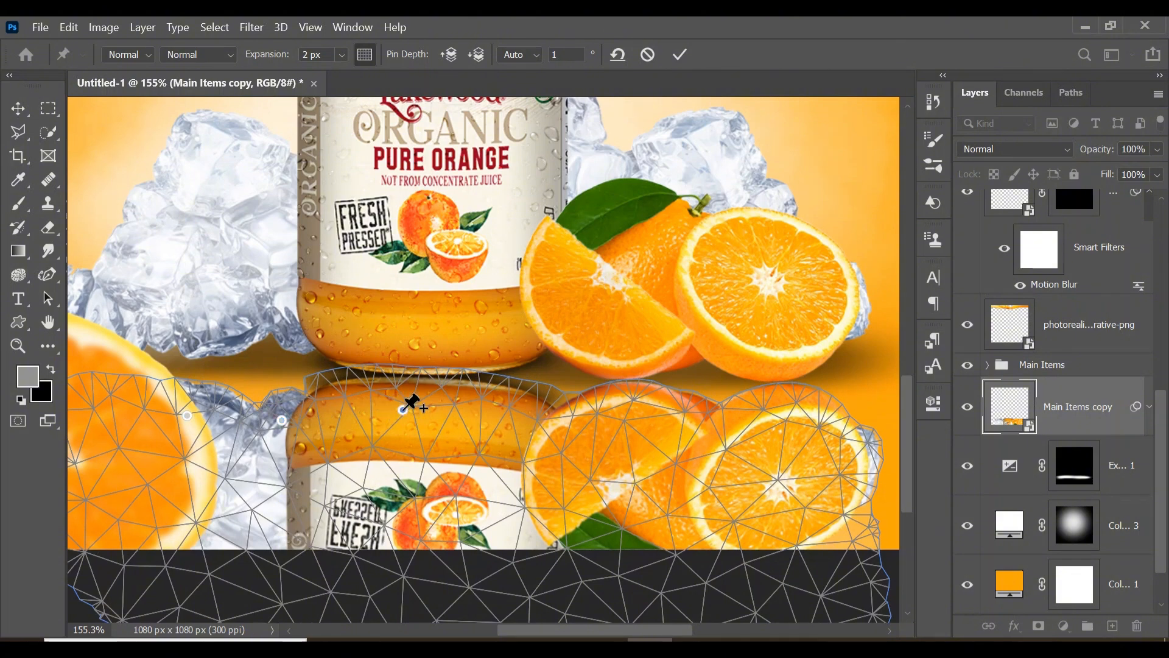
pyautogui.moveTo(283, 422); pyautogui.dragTo(283, 379)
pyautogui.click(352, 400)
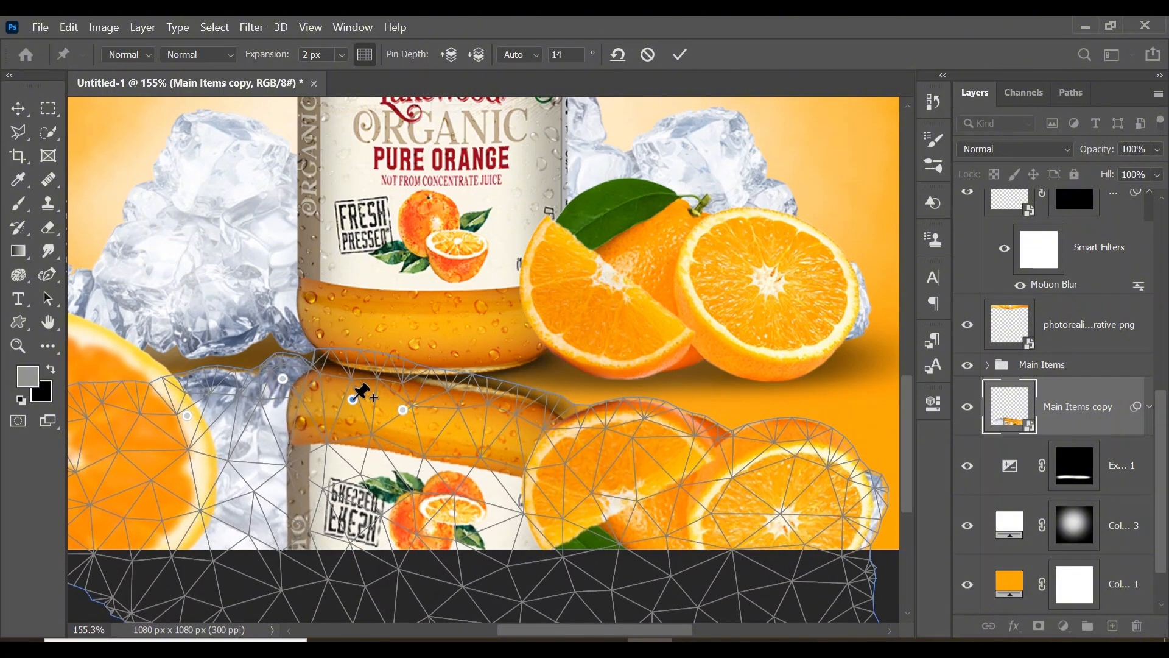
pyautogui.moveTo(351, 401); pyautogui.dragTo(349, 410)
pyautogui.click(462, 404)
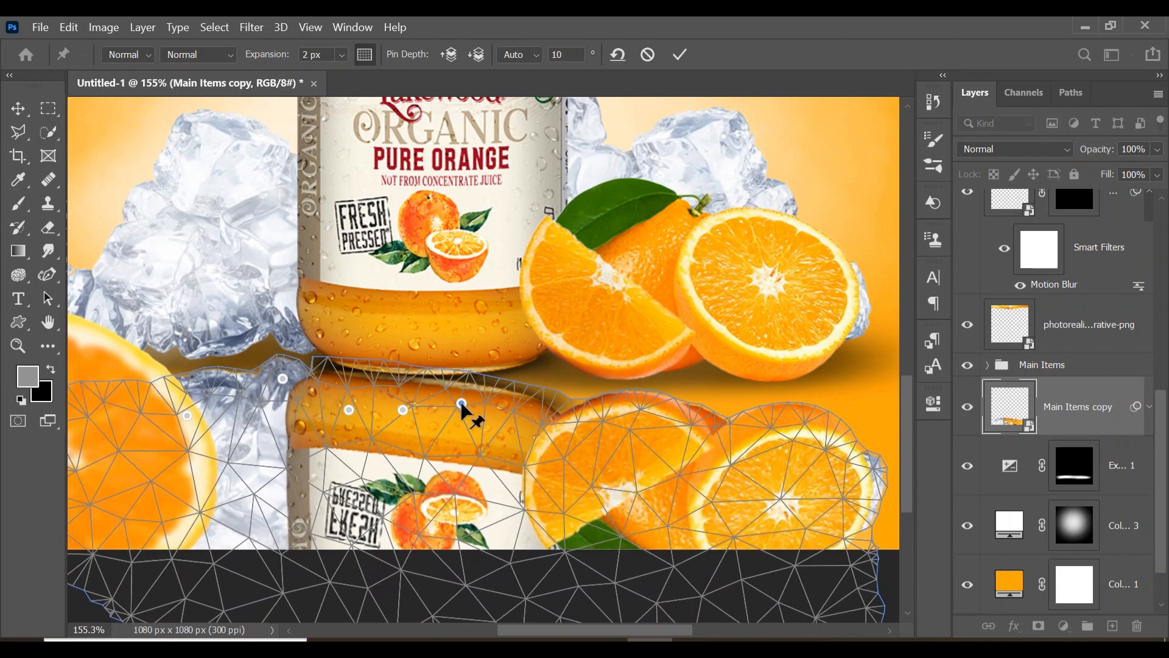
# Adjust puppet pins on the reflection's bottle edge and orange pieces to line them up with the originals above.
pyautogui.moveTo(463, 404); pyautogui.dragTo(543, 386)
pyautogui.click(535, 396)
pyautogui.moveTo(637, 390); pyautogui.dragTo(640, 418)
pyautogui.moveTo(797, 417); pyautogui.dragTo(790, 404)
pyautogui.moveTo(715, 418); pyautogui.dragTo(713, 412)
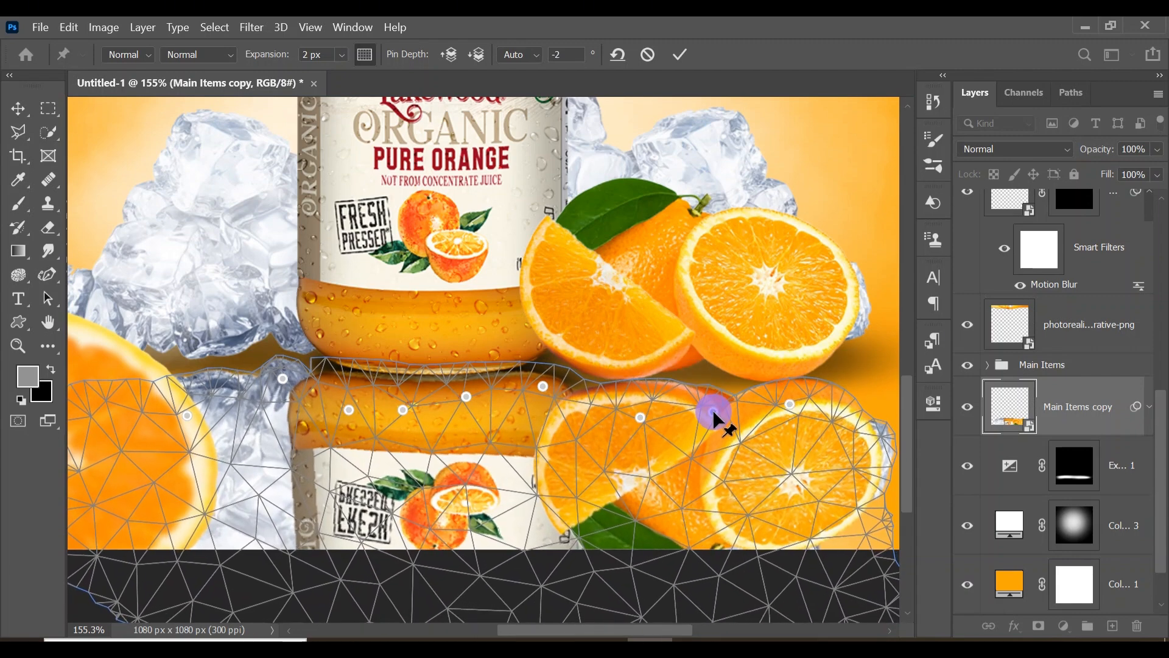
# Raise the far side of the reflected ice towards the real ice with extra pins and apply the Puppet Warp.
pyautogui.click(217, 389)
pyautogui.moveTo(213, 385); pyautogui.dragTo(213, 381)
pyautogui.moveTo(122, 407); pyautogui.dragTo(112, 366)
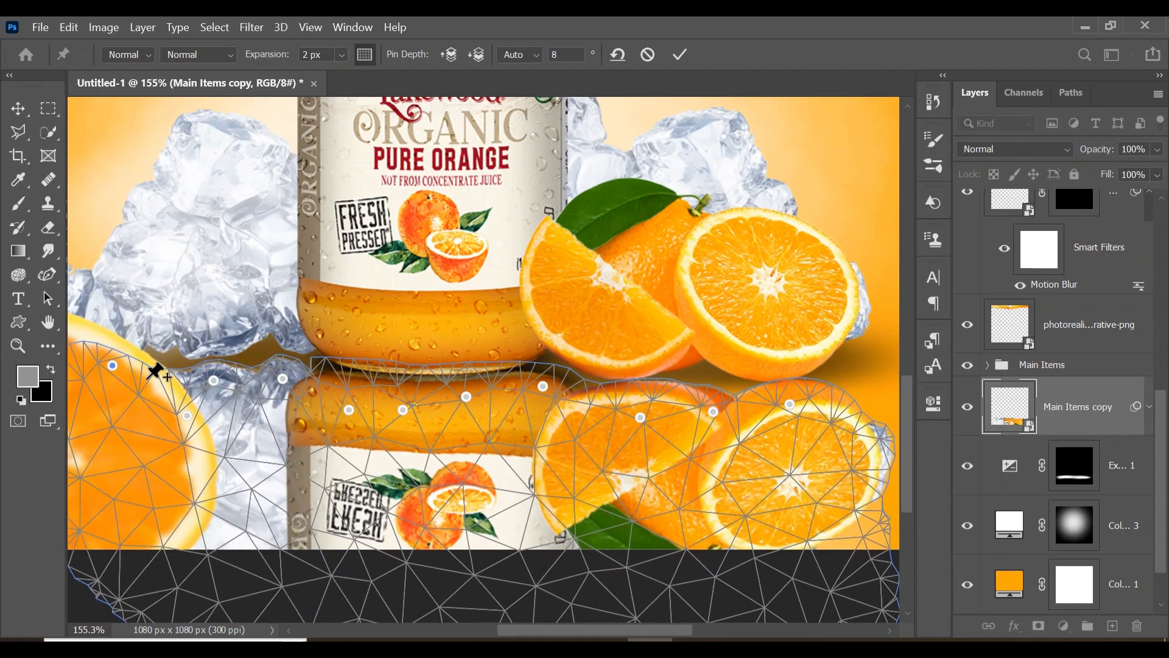
pyautogui.moveTo(187, 415); pyautogui.dragTo(166, 391)
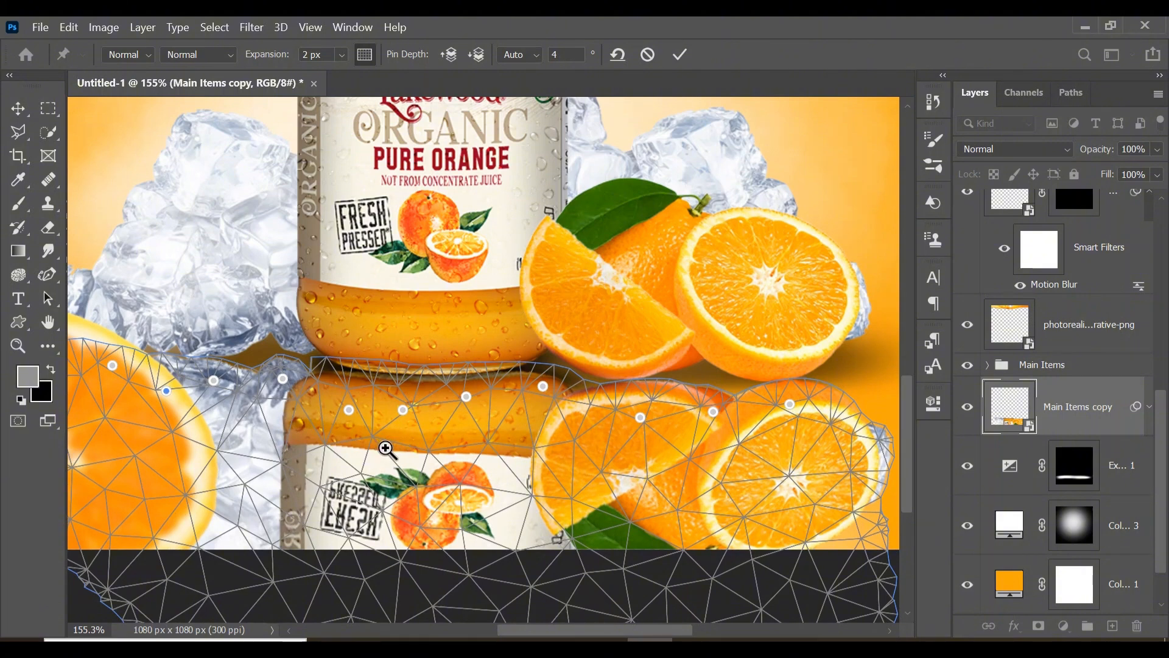
pyautogui.press('Return')
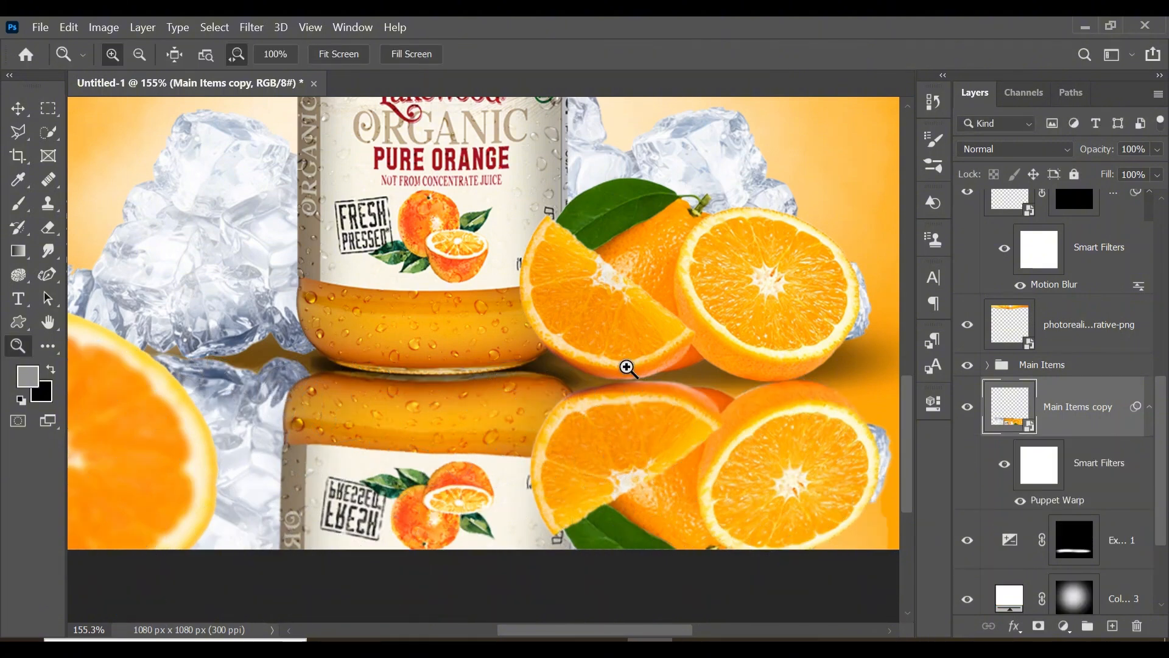
# Lower the Main Items copy reflection's opacity to 40% and add a layer mask to it.
pyautogui.scroll(-5, 606, 366)
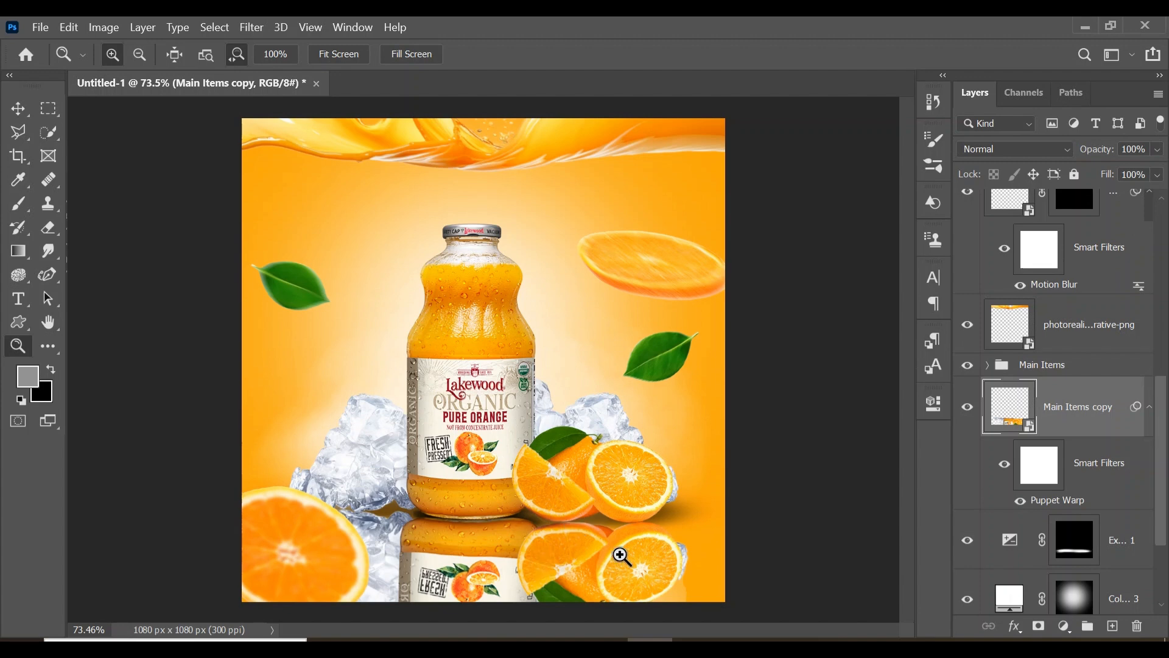
pyautogui.click(1158, 151)
pyautogui.moveTo(1155, 168); pyautogui.dragTo(1099, 151)
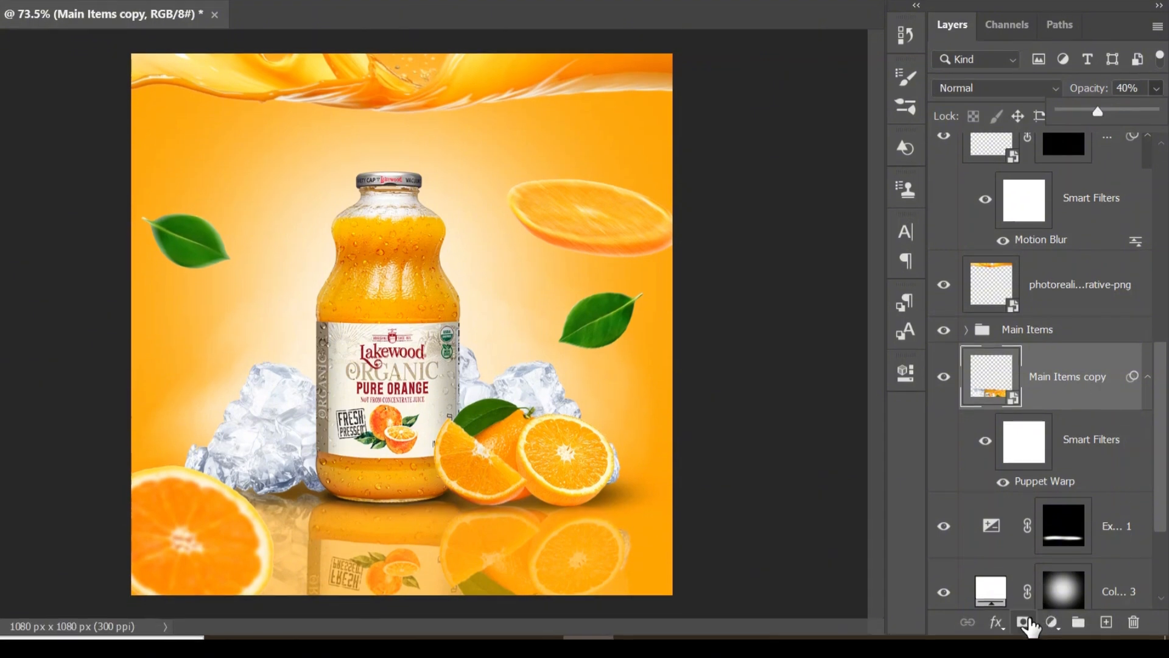
pyautogui.click(1026, 622)
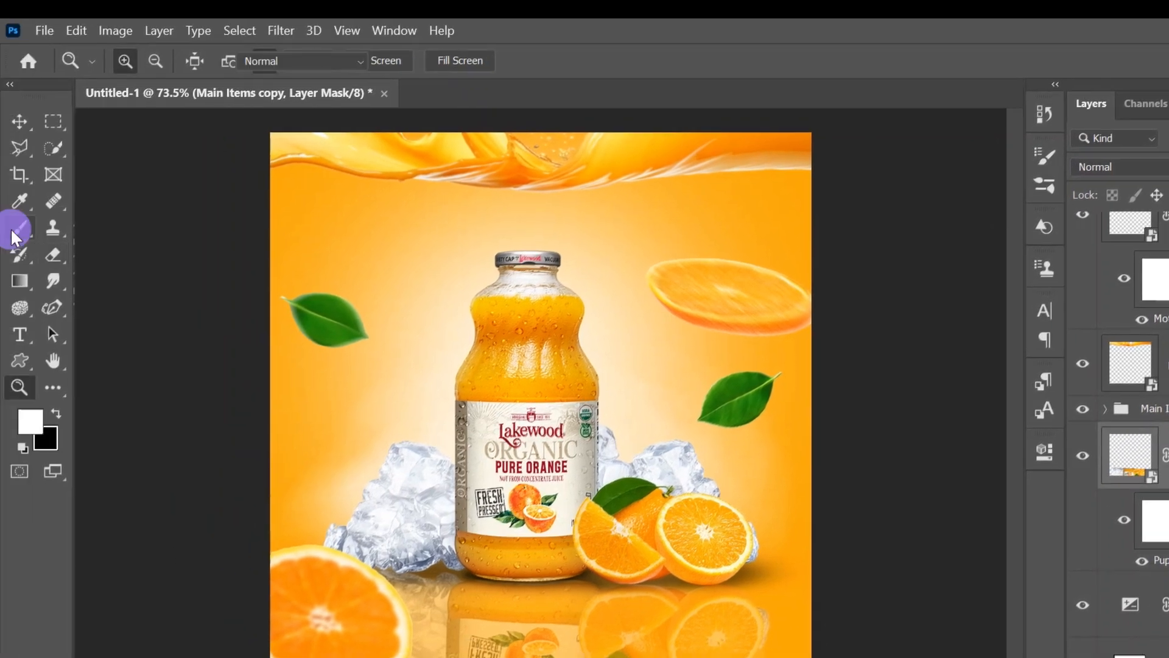
# Fade out the lower part of the reflection on its mask with a round, soft black 175 px brush at 10% flow.
pyautogui.click(20, 230)
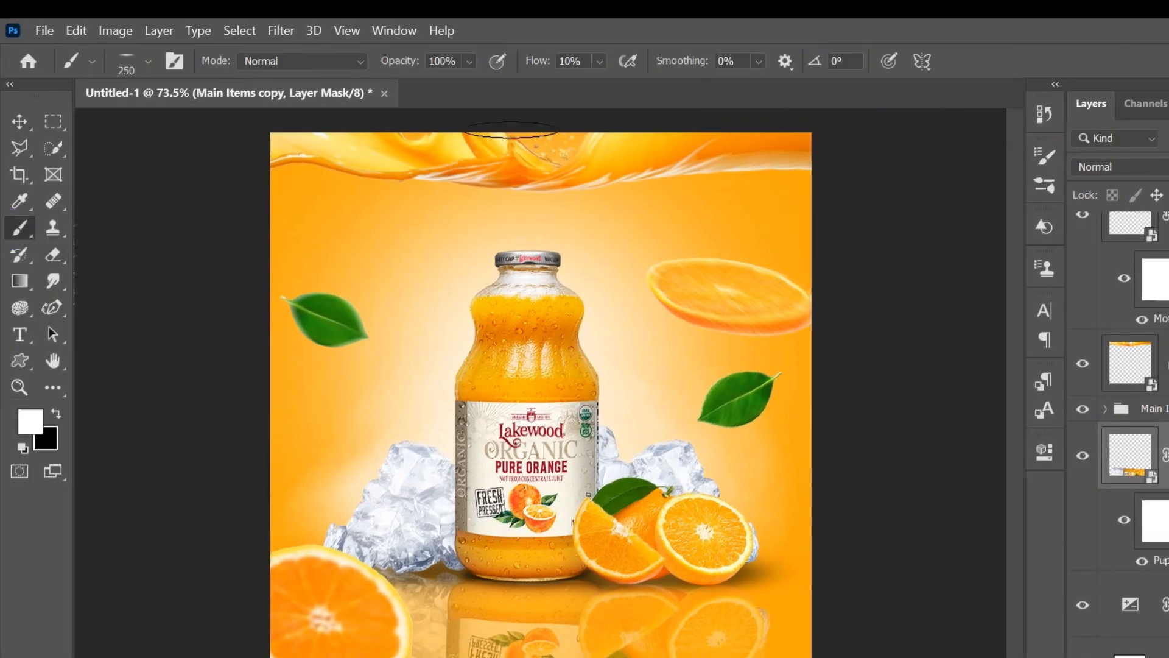
pyautogui.click(148, 60)
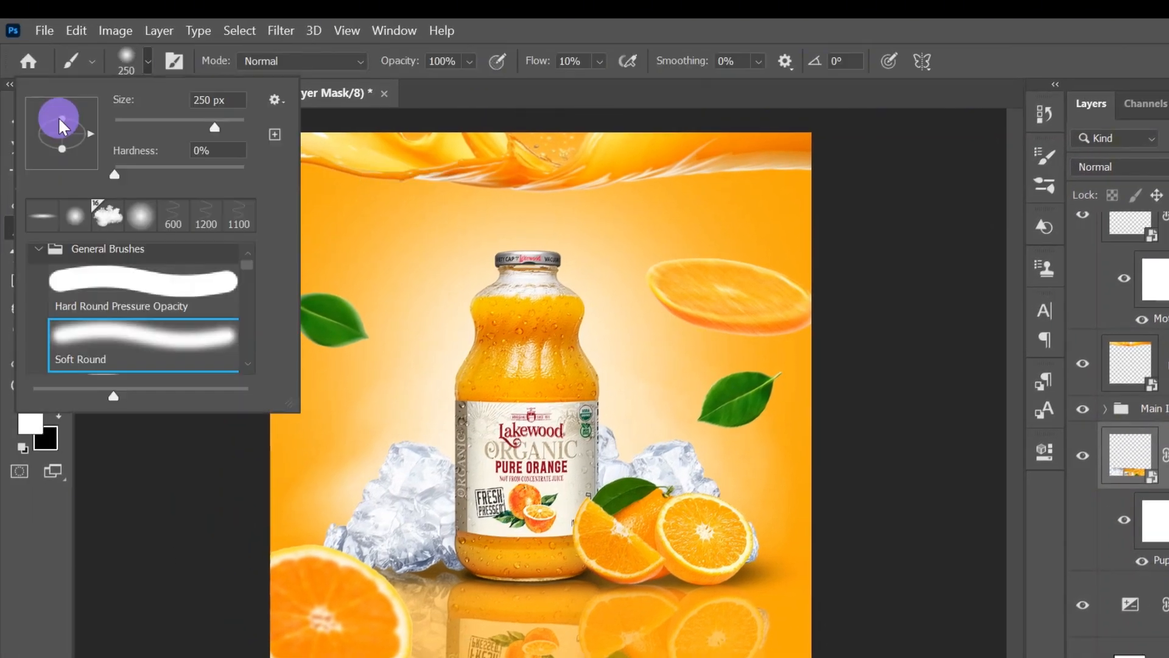
pyautogui.click(150, 57)
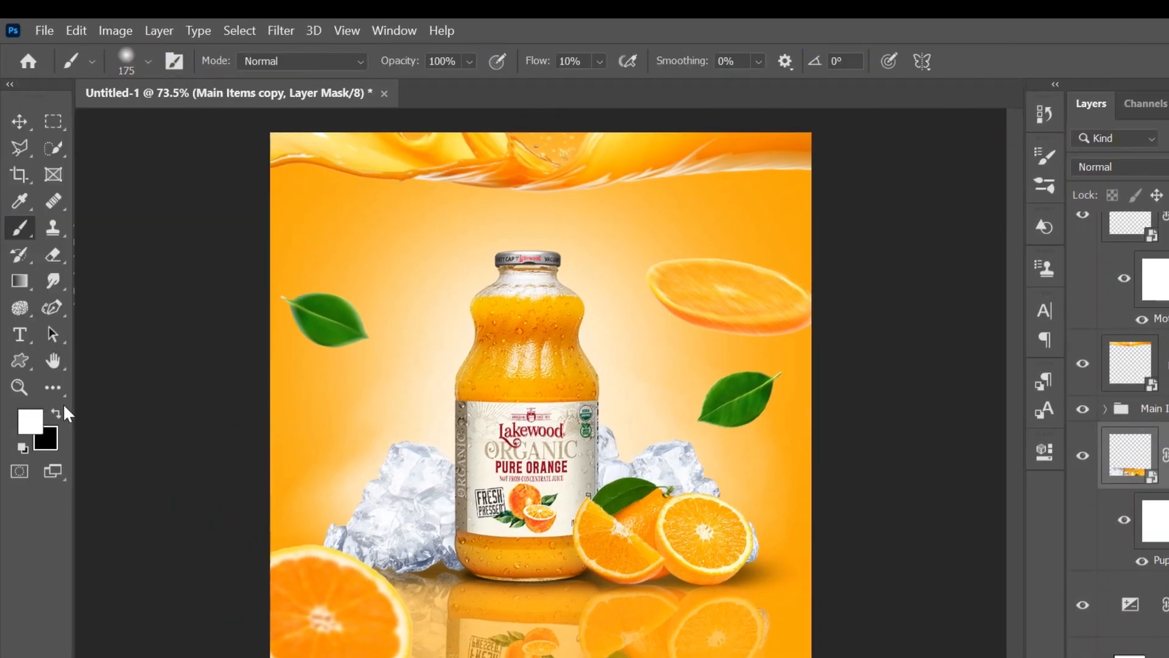
pyautogui.click(56, 412)
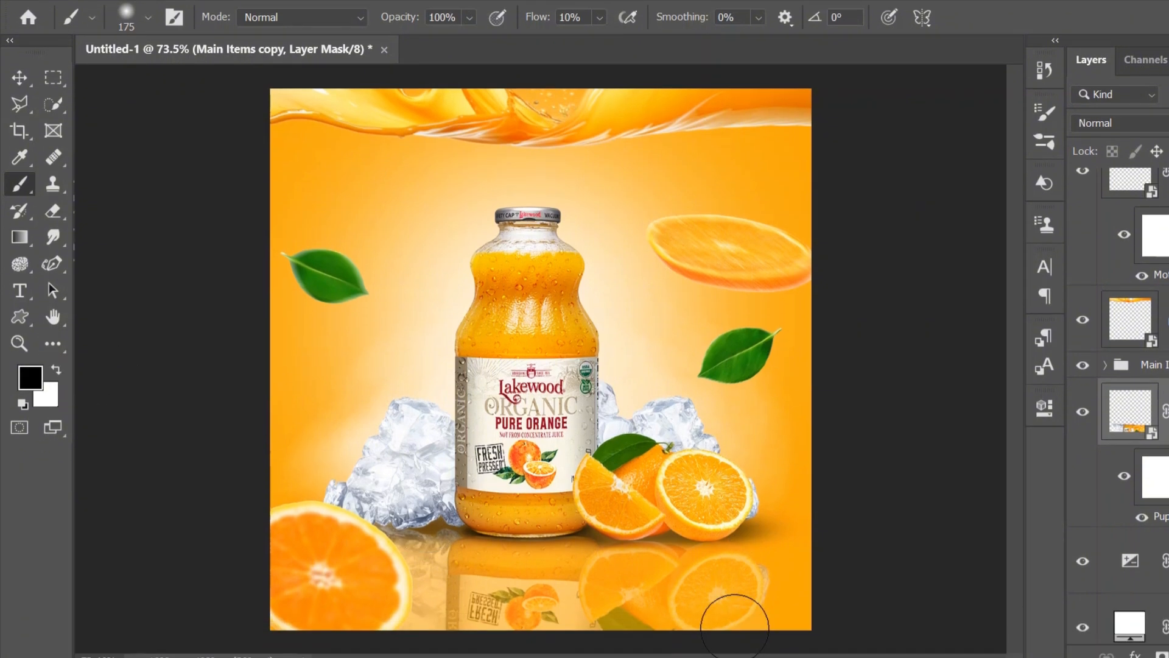
pyautogui.moveTo(758, 638)
pyautogui.mouseDown()
pyautogui.moveTo(524, 640)
pyautogui.moveTo(612, 636)
pyautogui.moveTo(746, 600)
pyautogui.moveTo(444, 573)
pyautogui.moveTo(472, 587)
pyautogui.moveTo(569, 592)
pyautogui.moveTo(431, 561)
pyautogui.moveTo(801, 579)
pyautogui.moveTo(522, 556)
pyautogui.moveTo(700, 554)
pyautogui.moveTo(590, 561)
pyautogui.mouseUp()
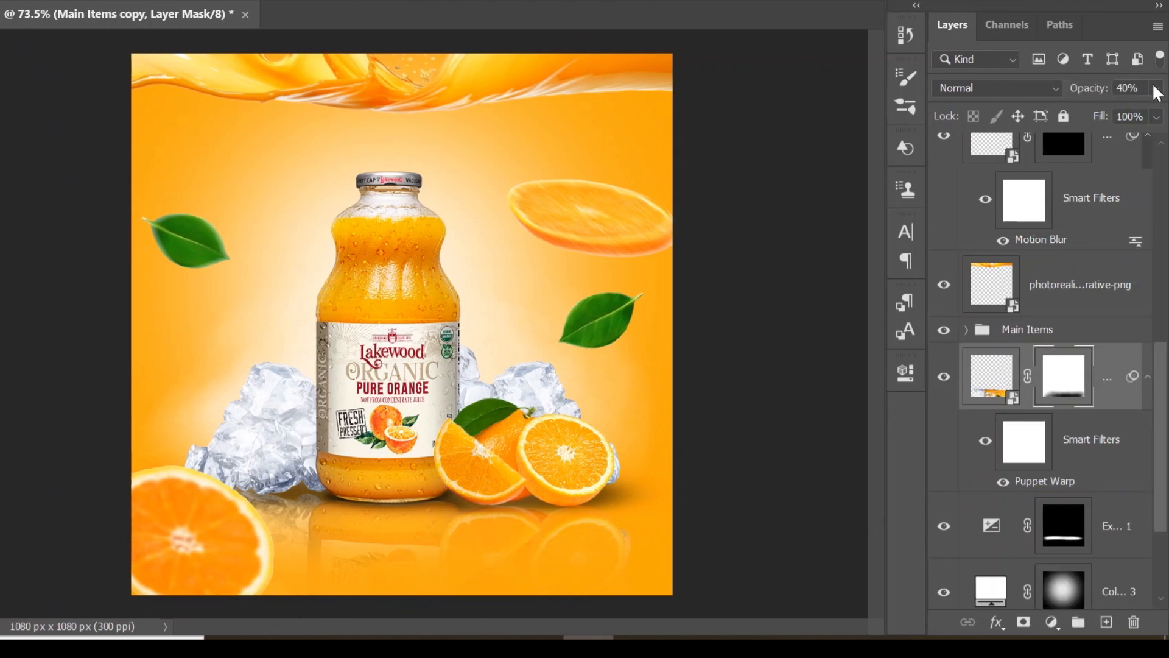
# Raise the Main Items copy reflection's opacity to about 50%.
pyautogui.click(1168, 95)
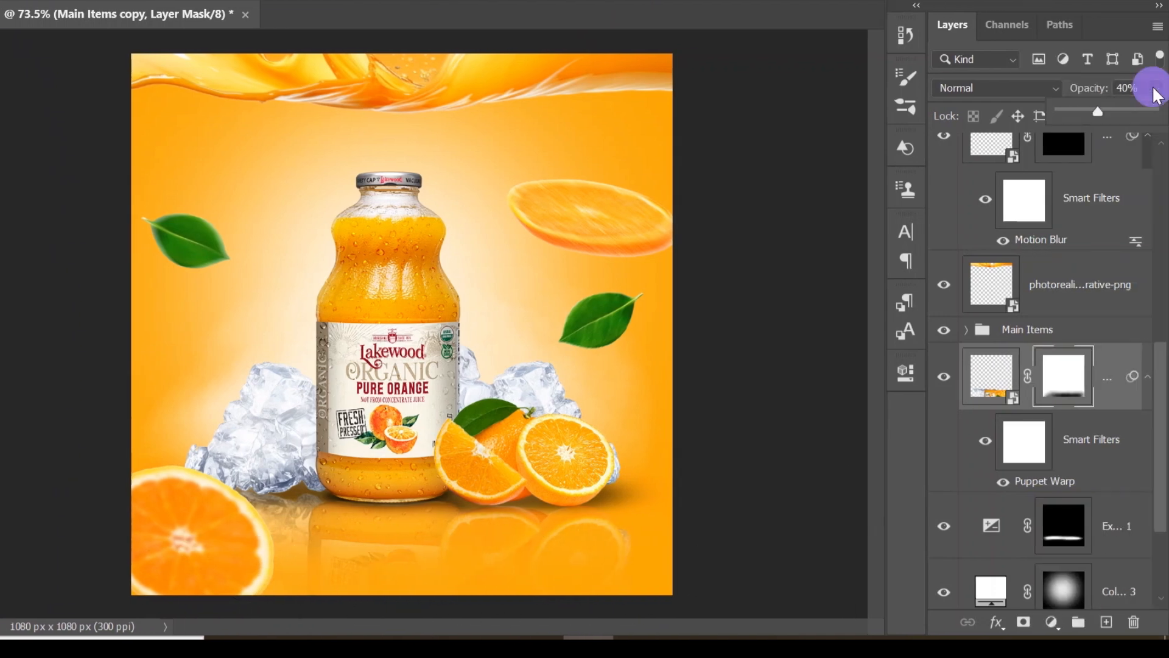
pyautogui.moveTo(1102, 112); pyautogui.dragTo(1110, 111)
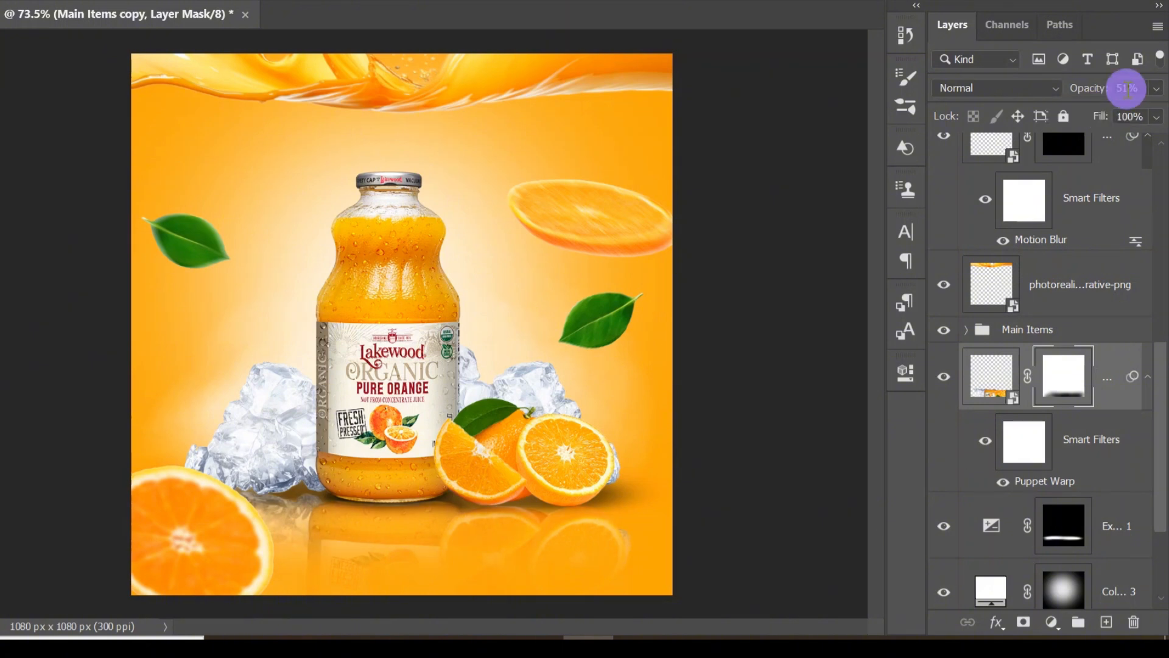
pyautogui.write('00')
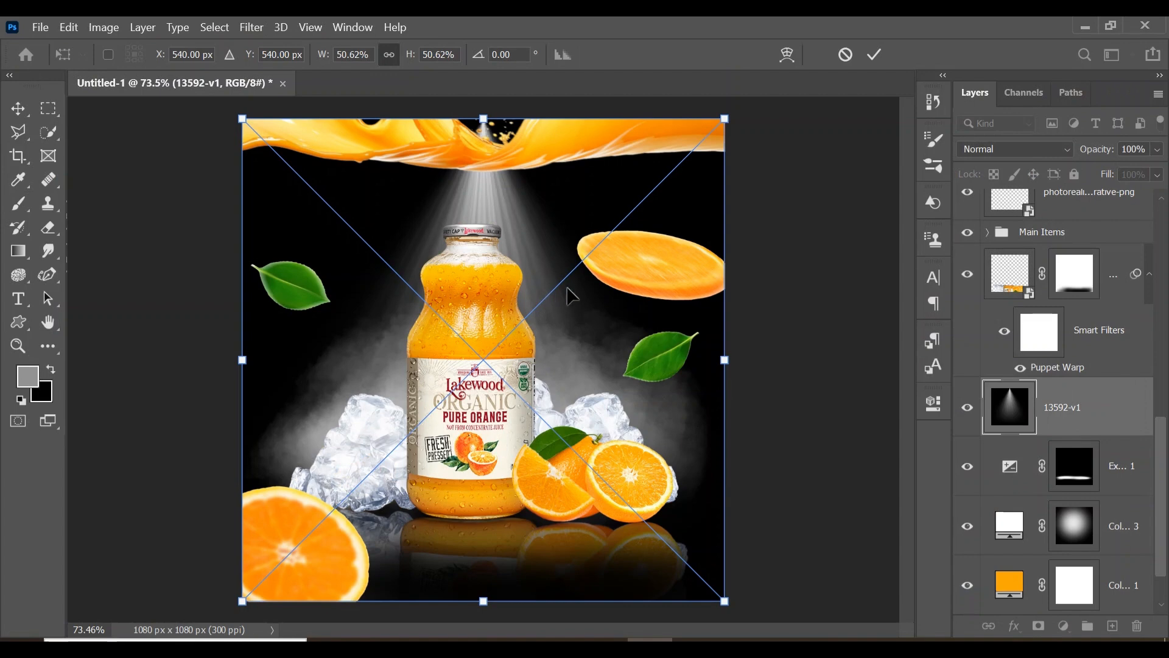
# Rotate the 13592-v1 light-ray image to about -36°, scale it to about 49% from the canvas's upper-left corner and set its blend mode to Screen.
pyautogui.moveTo(724, 116); pyautogui.dragTo(303, 154)
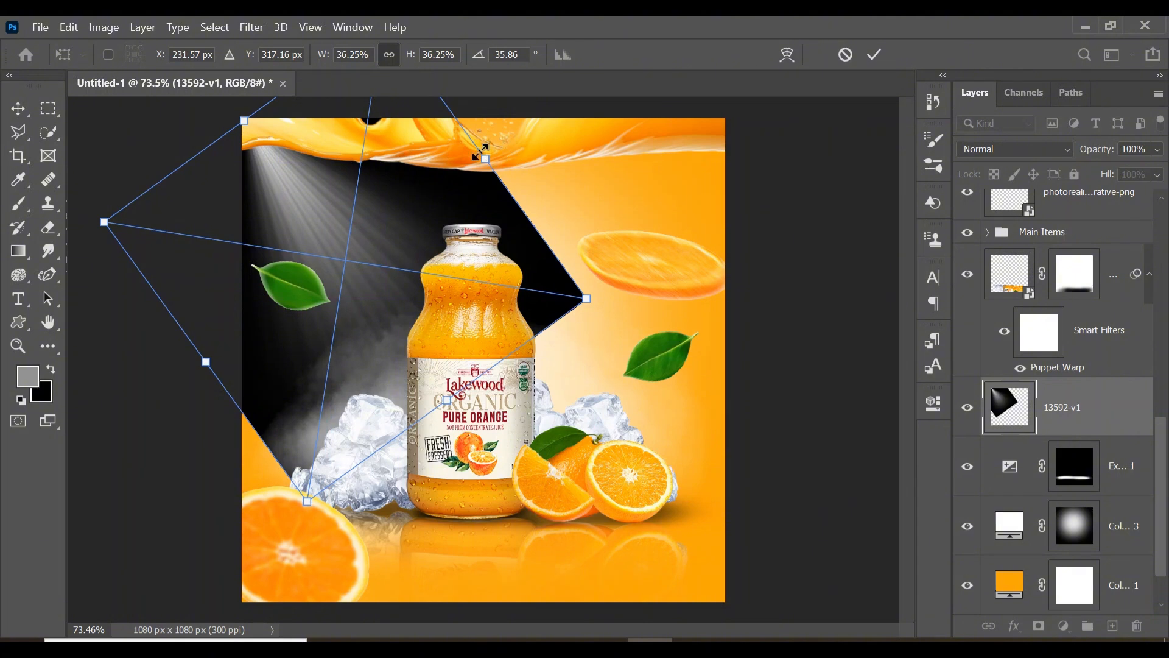
pyautogui.moveTo(485, 158); pyautogui.dragTo(563, 111)
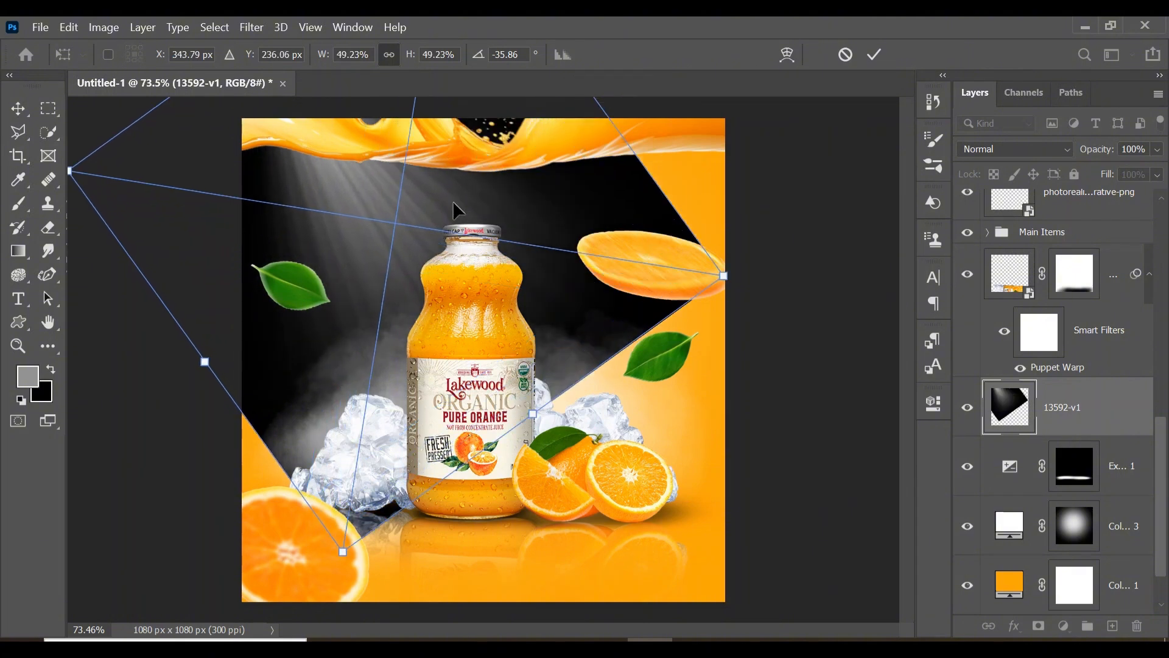
pyautogui.moveTo(452, 200)
pyautogui.mouseDown()
pyautogui.moveTo(395, 229)
pyautogui.moveTo(400, 242)
pyautogui.moveTo(397, 232)
pyautogui.mouseUp()
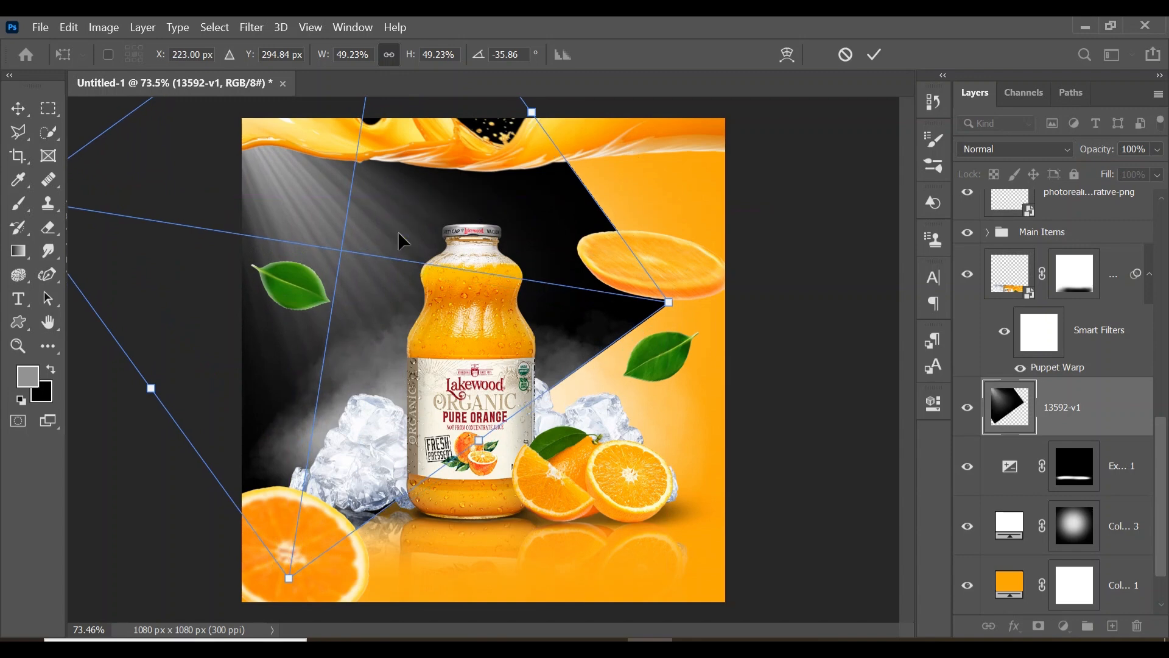
pyautogui.press('Return')
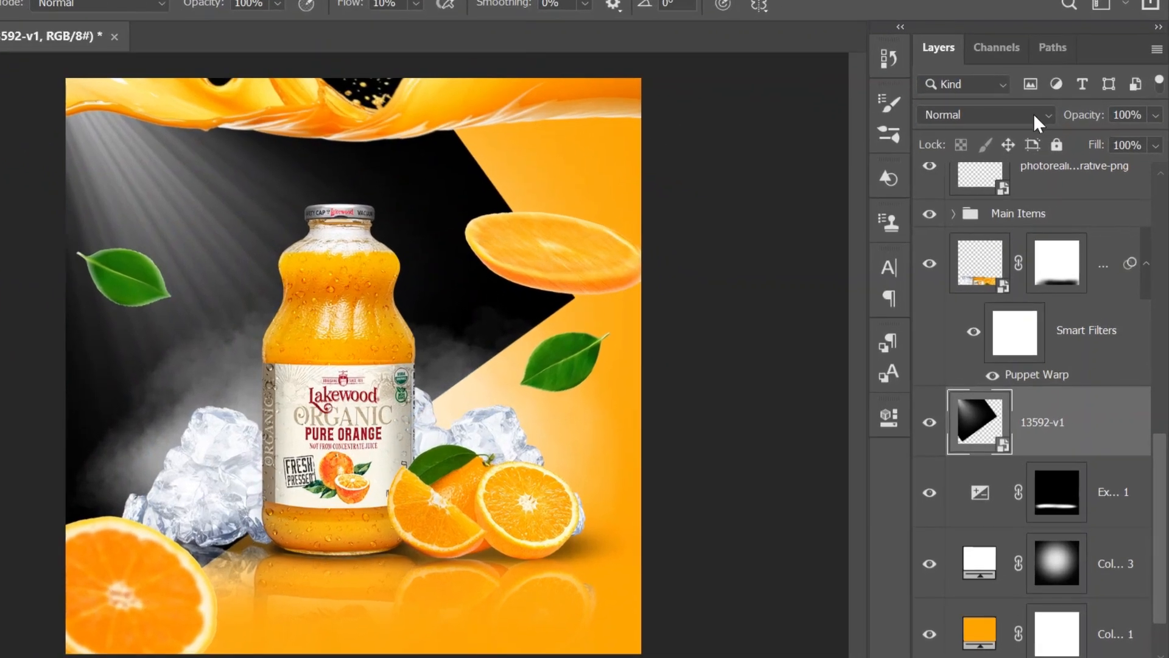
pyautogui.click(1039, 123)
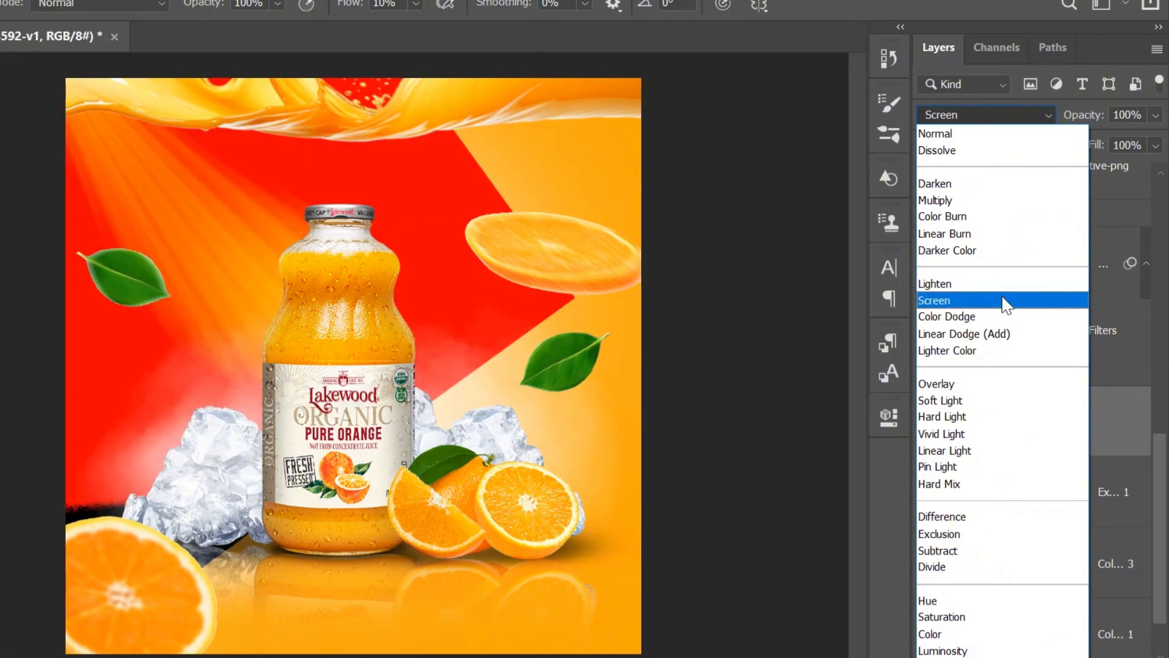
pyautogui.click(1005, 302)
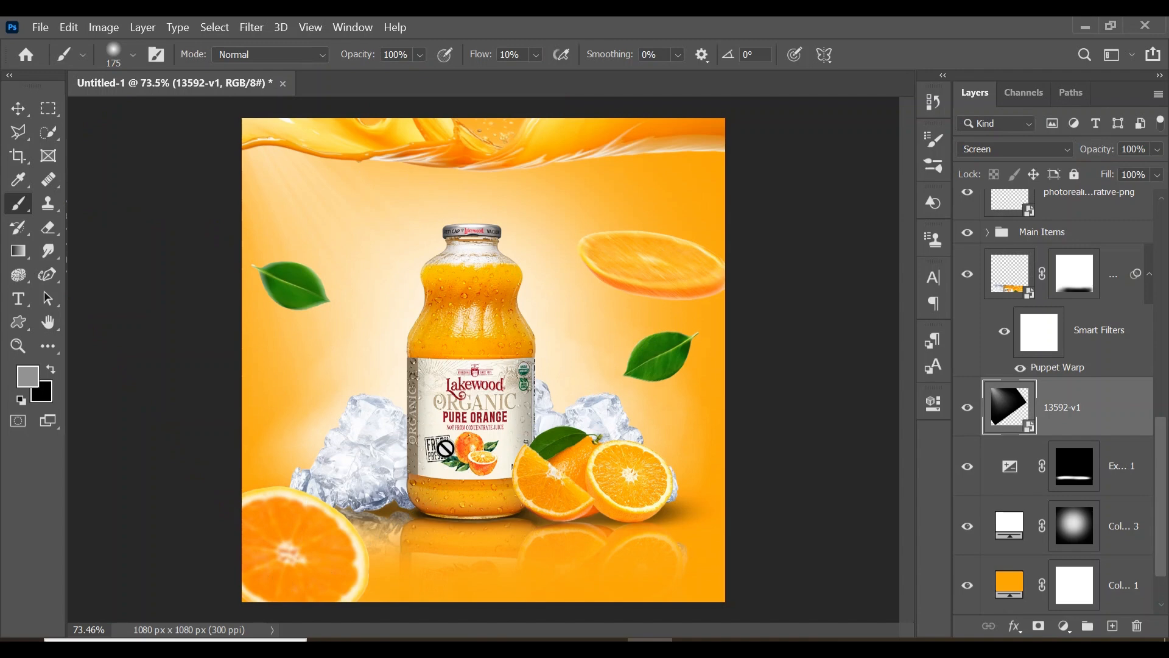
# Add an Exposure adjustment of +1.00 above the top droplet layer in the Main Items group, clipped to the bottle.
pyautogui.scroll(3, 1086, 404)
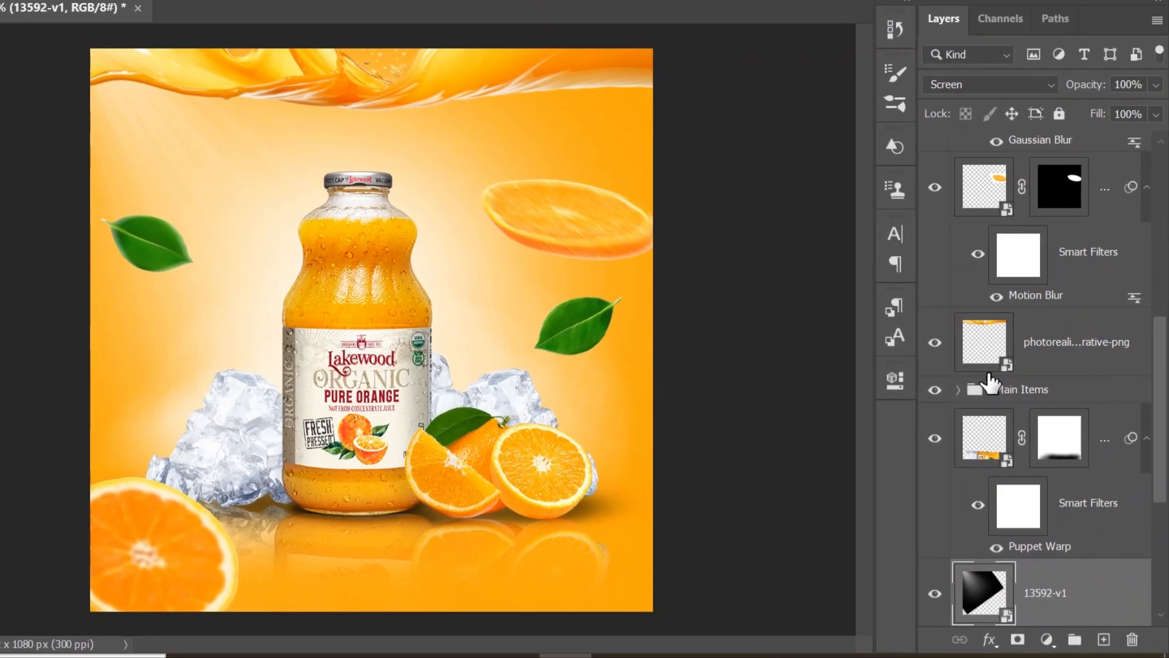
pyautogui.click(959, 389)
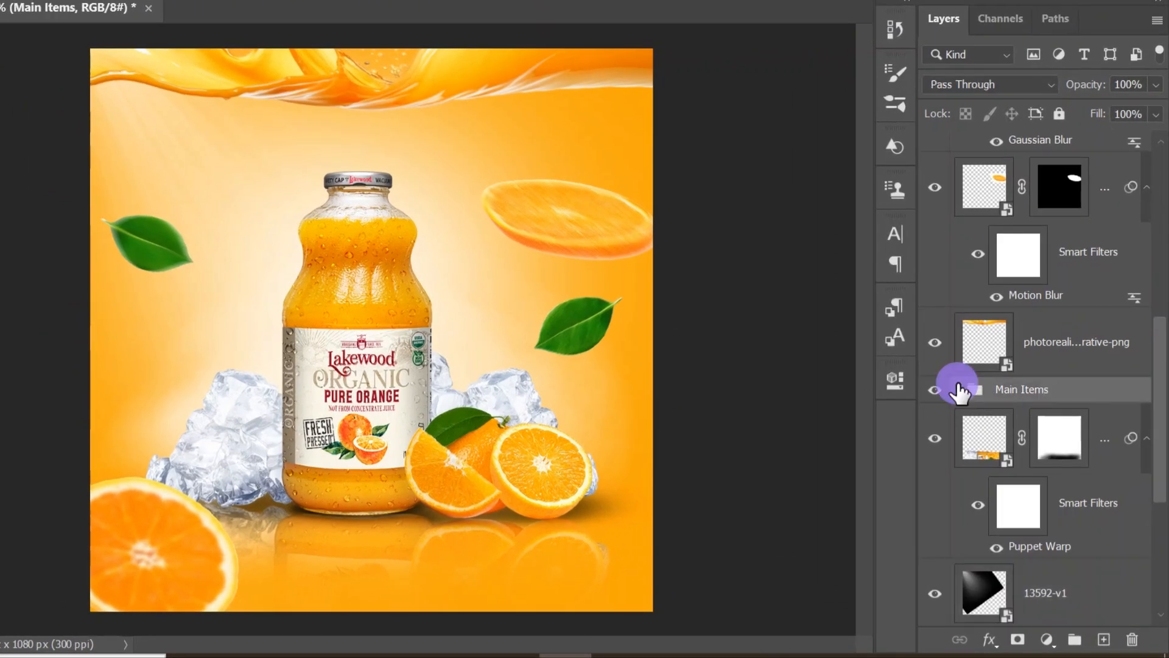
pyautogui.click(960, 389)
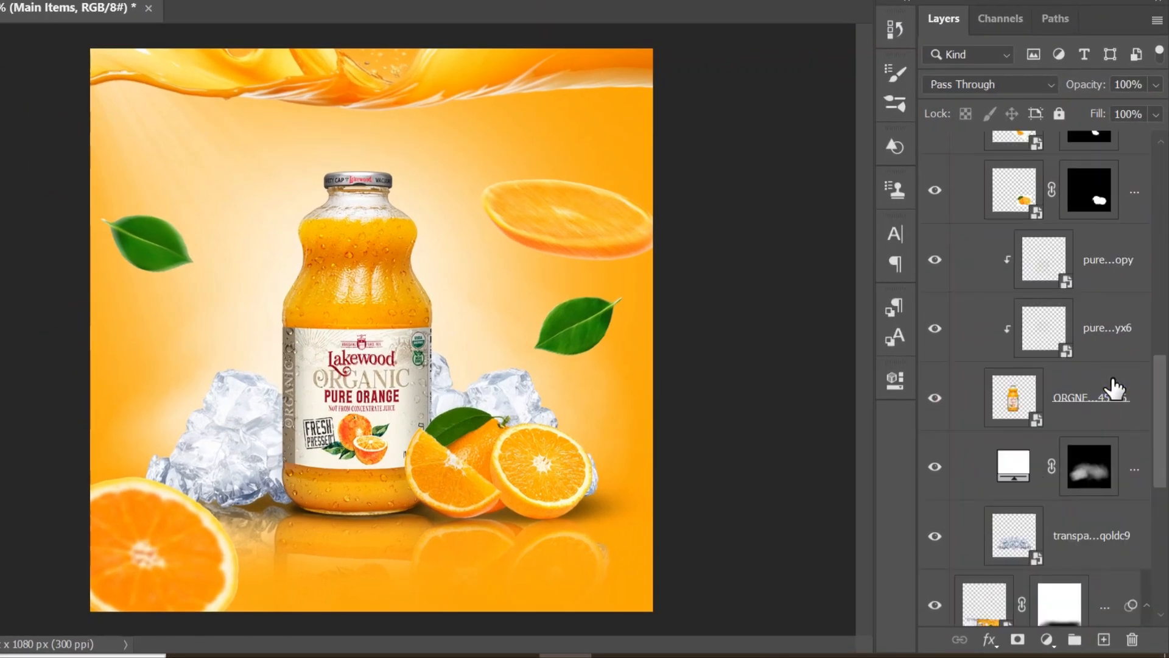
pyautogui.click(1110, 390)
pyautogui.click(1117, 254)
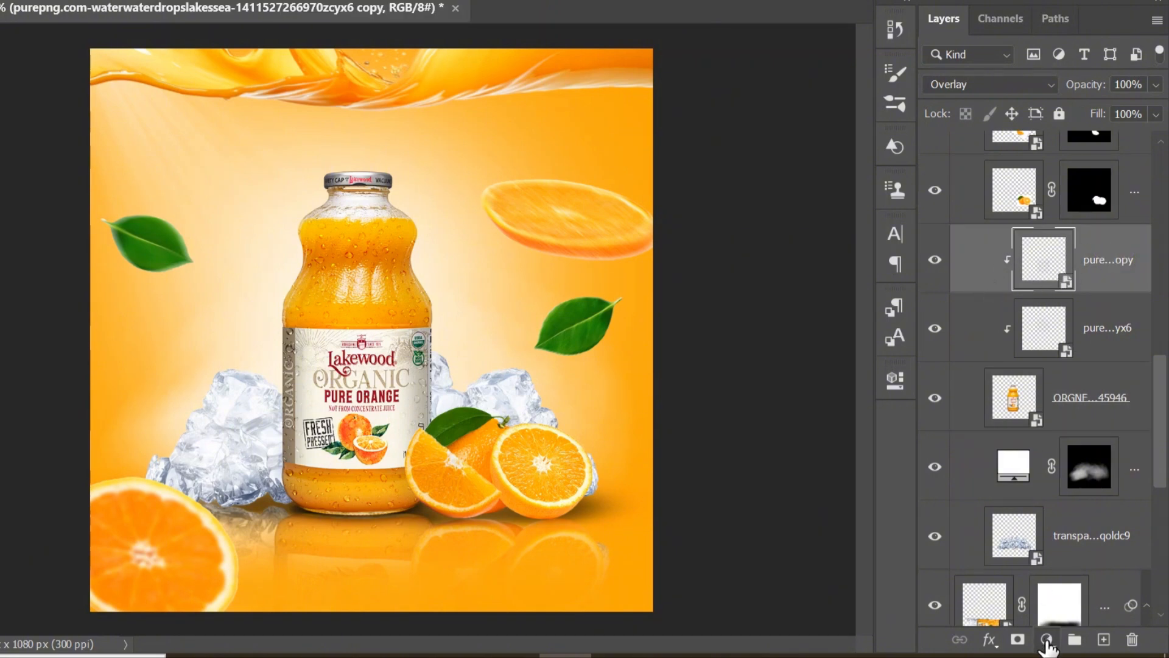
pyautogui.click(1047, 640)
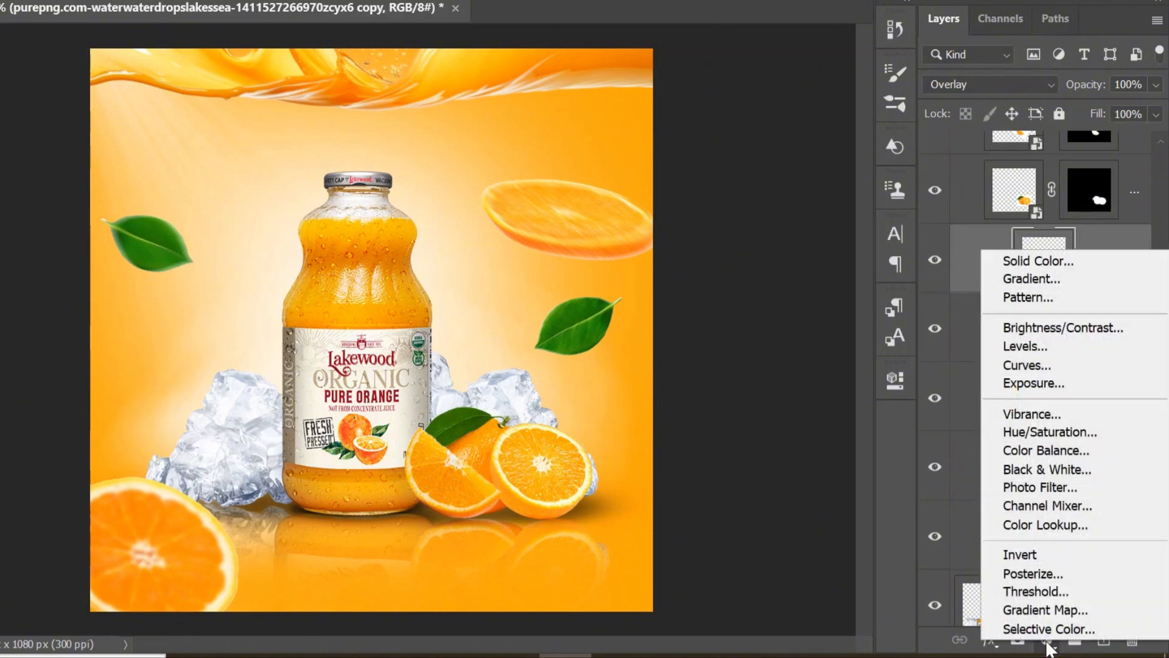
pyautogui.click(1061, 388)
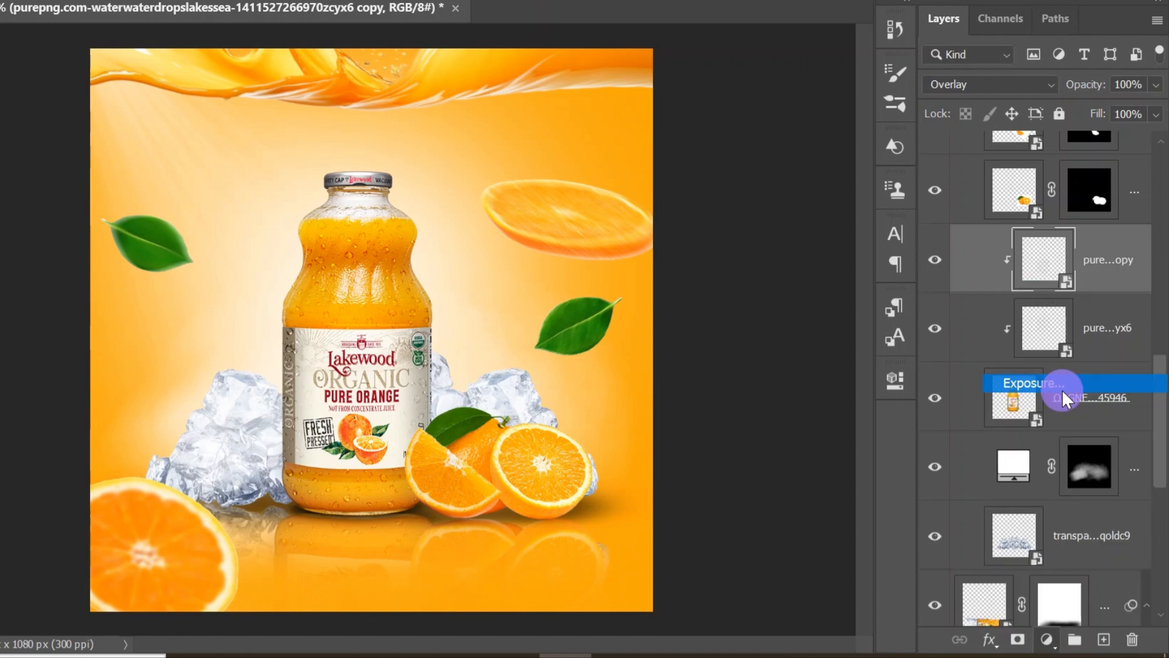
pyautogui.click(714, 623)
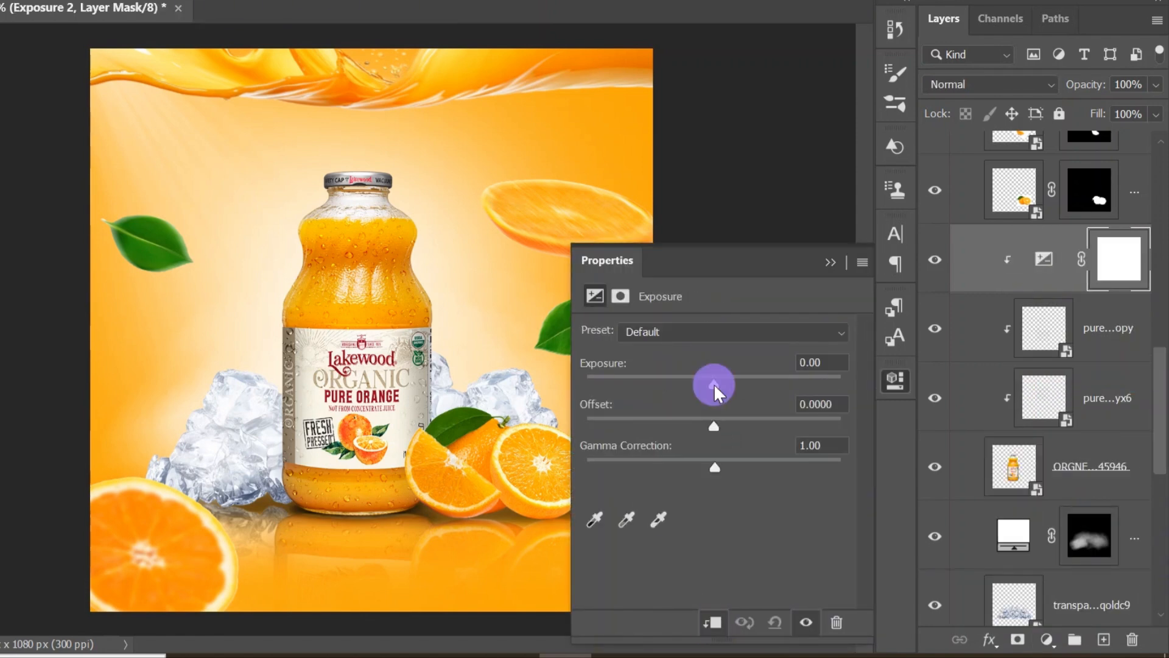
pyautogui.moveTo(714, 384); pyautogui.dragTo(733, 380)
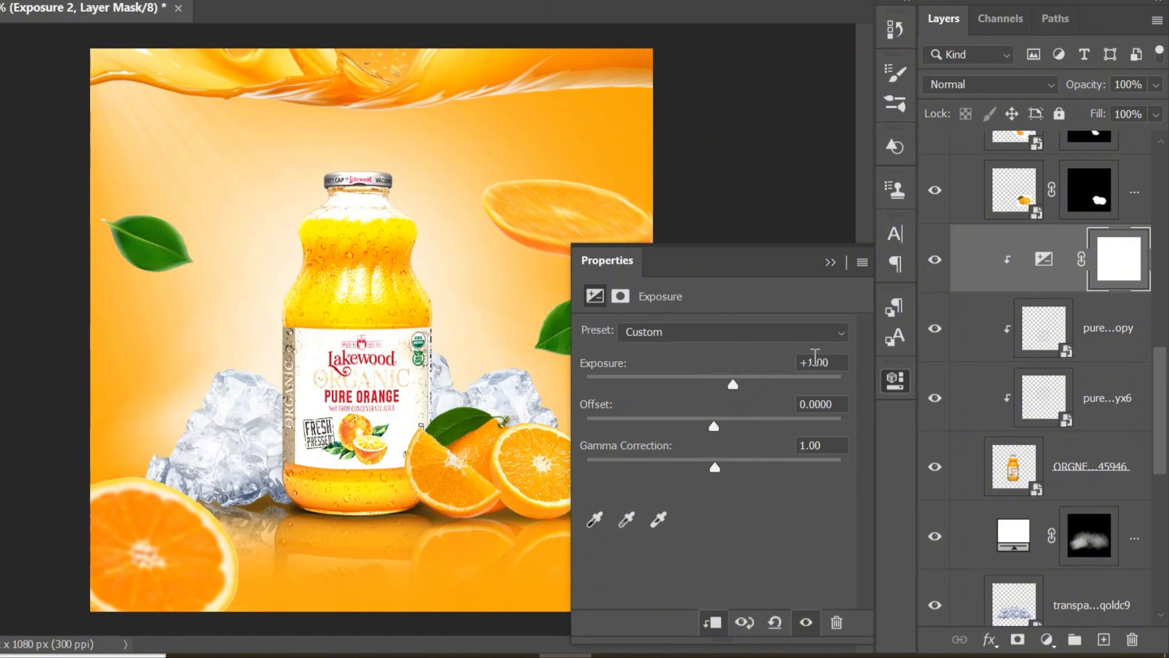
pyautogui.click(830, 262)
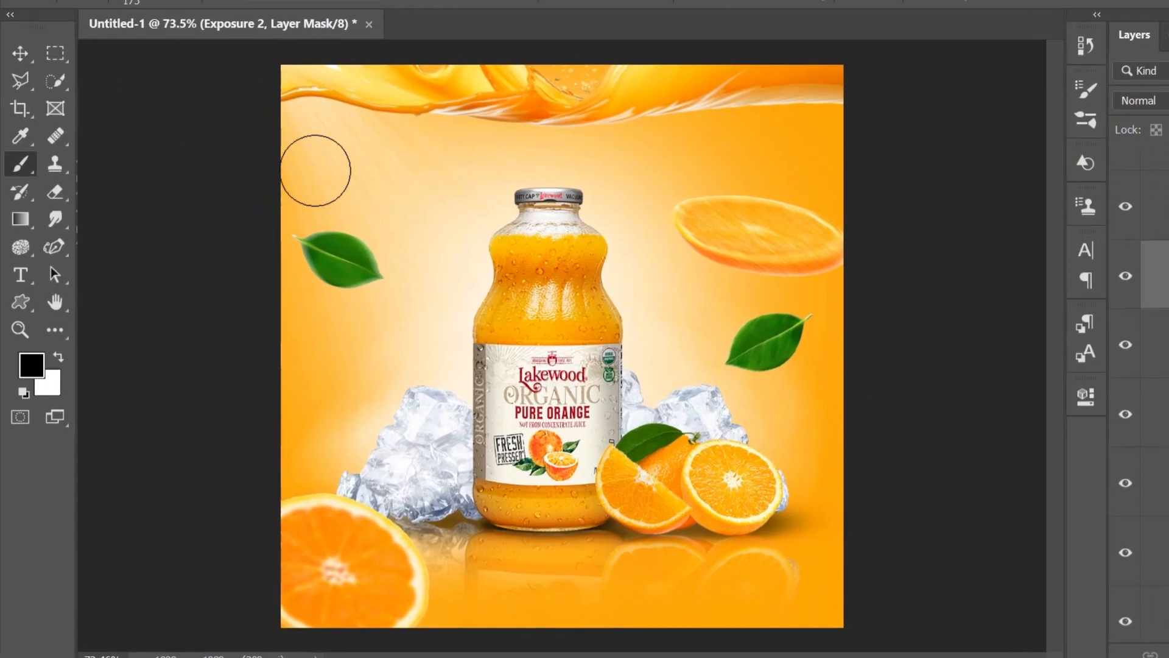
# Brighten the left edge of the bottle's cap and shoulder on the black exposure mask with a soft white 35 px brush at 10% flow.
pyautogui.press('[')
pyautogui.press('[')
pyautogui.press('[')
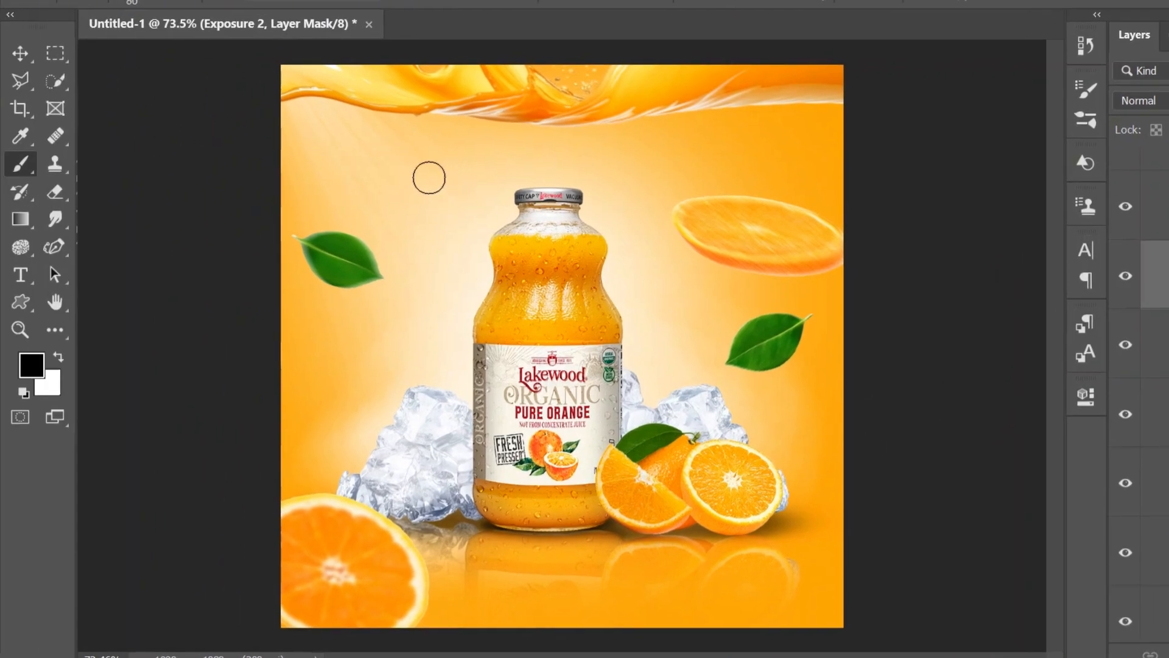
pyautogui.press('z')
pyautogui.moveTo(505, 230); pyautogui.dragTo(575, 236)
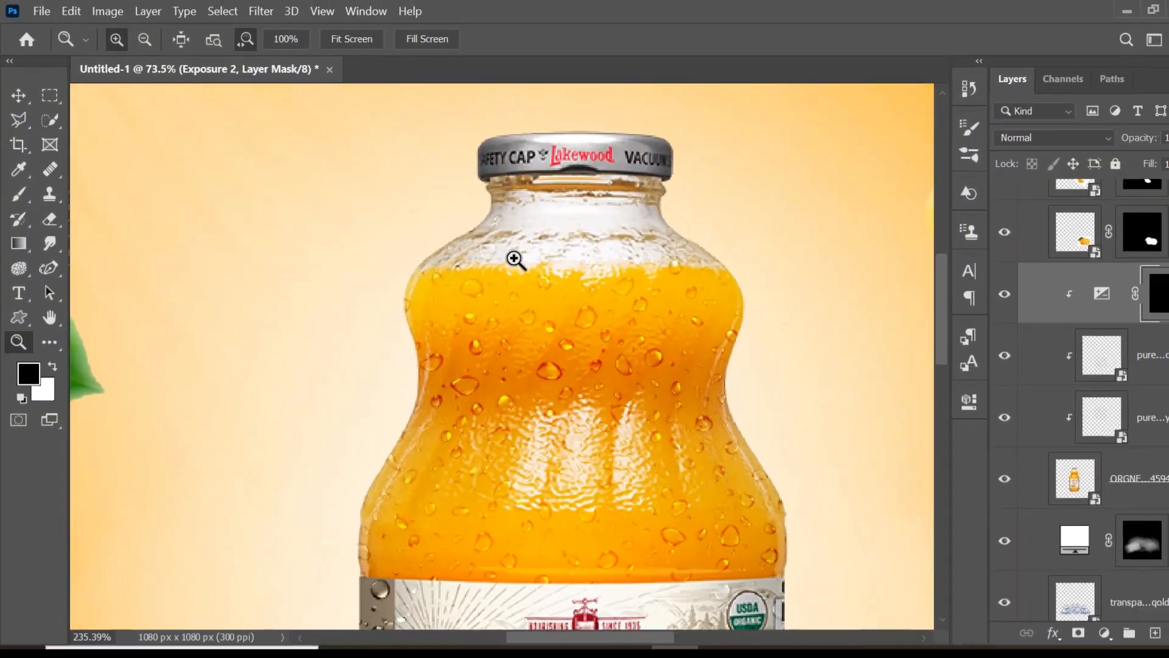
pyautogui.click(18, 194)
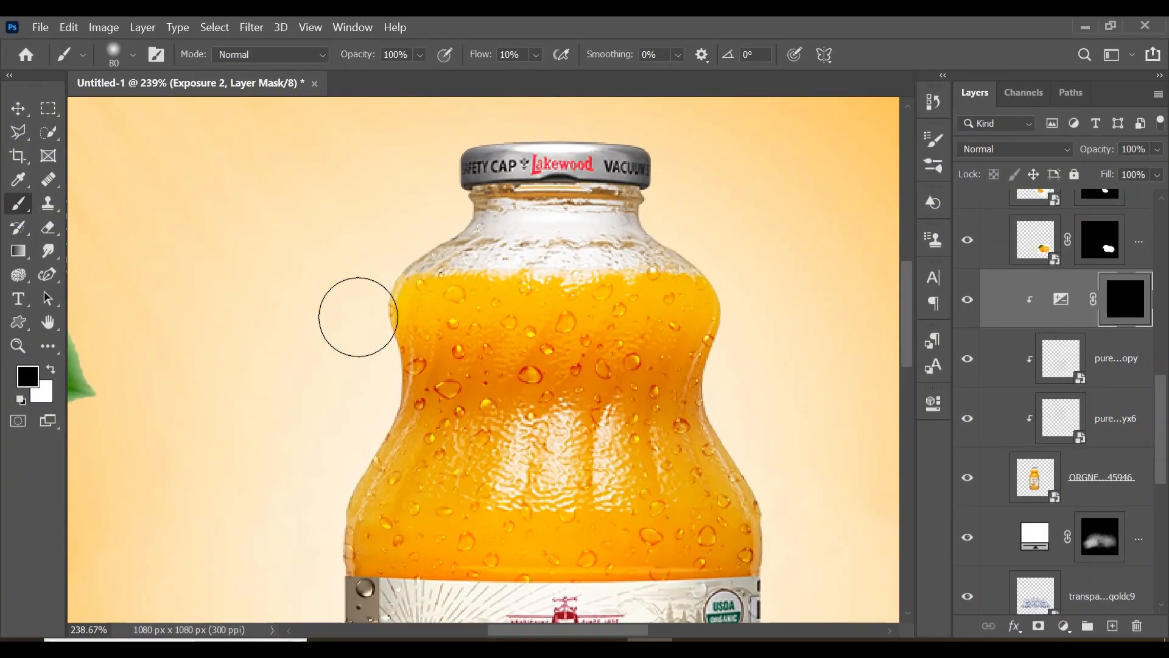
pyautogui.press('[')
pyautogui.press('[')
pyautogui.press('[')
pyautogui.press('[')
pyautogui.press('[')
pyautogui.press('[')
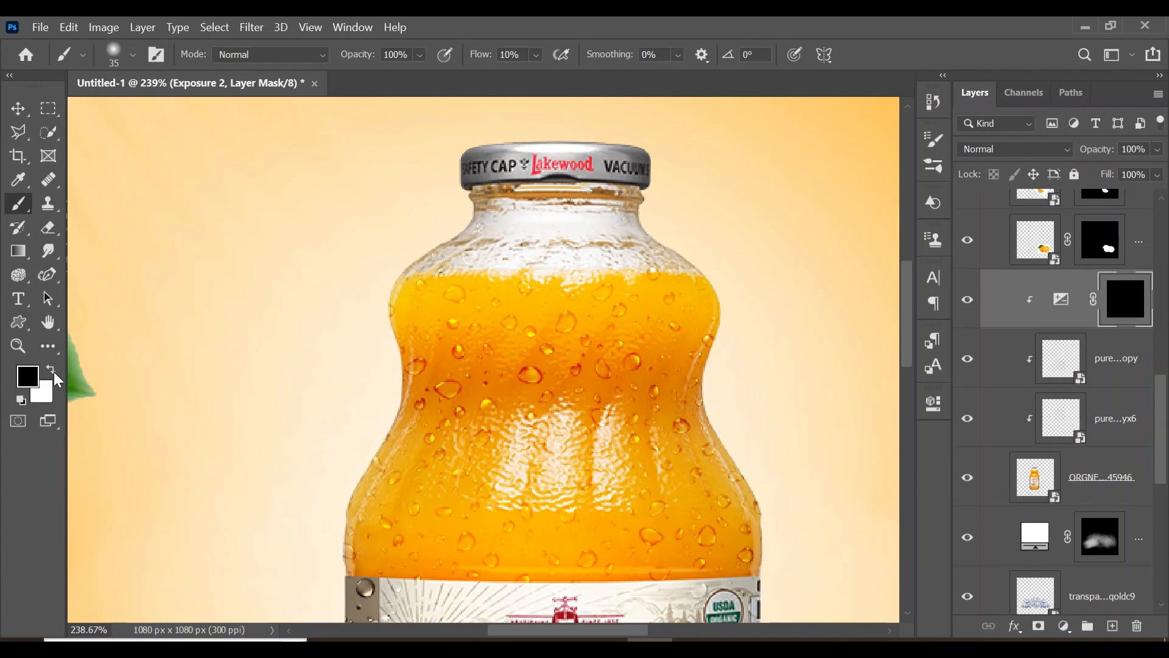
pyautogui.click(53, 372)
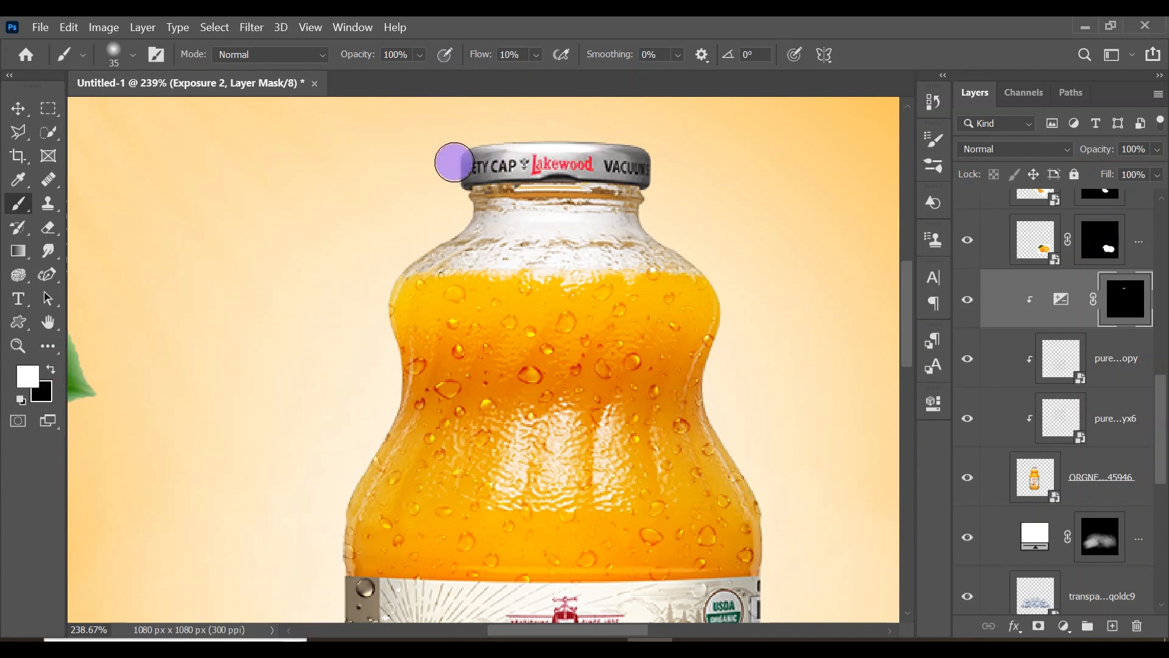
pyautogui.moveTo(458, 229)
pyautogui.mouseDown()
pyautogui.moveTo(447, 266)
pyautogui.moveTo(421, 285)
pyautogui.moveTo(422, 268)
pyautogui.moveTo(390, 337)
pyautogui.mouseUp()
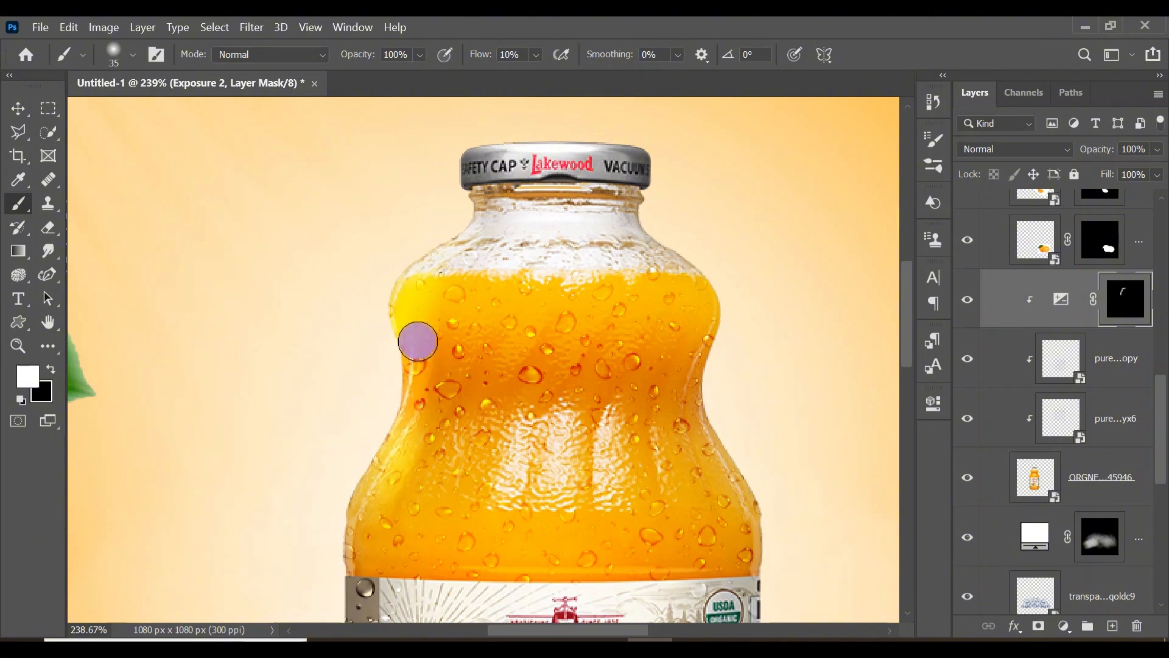
pyautogui.scroll(-3, 373, 449)
pyautogui.moveTo(343, 390); pyautogui.dragTo(348, 447)
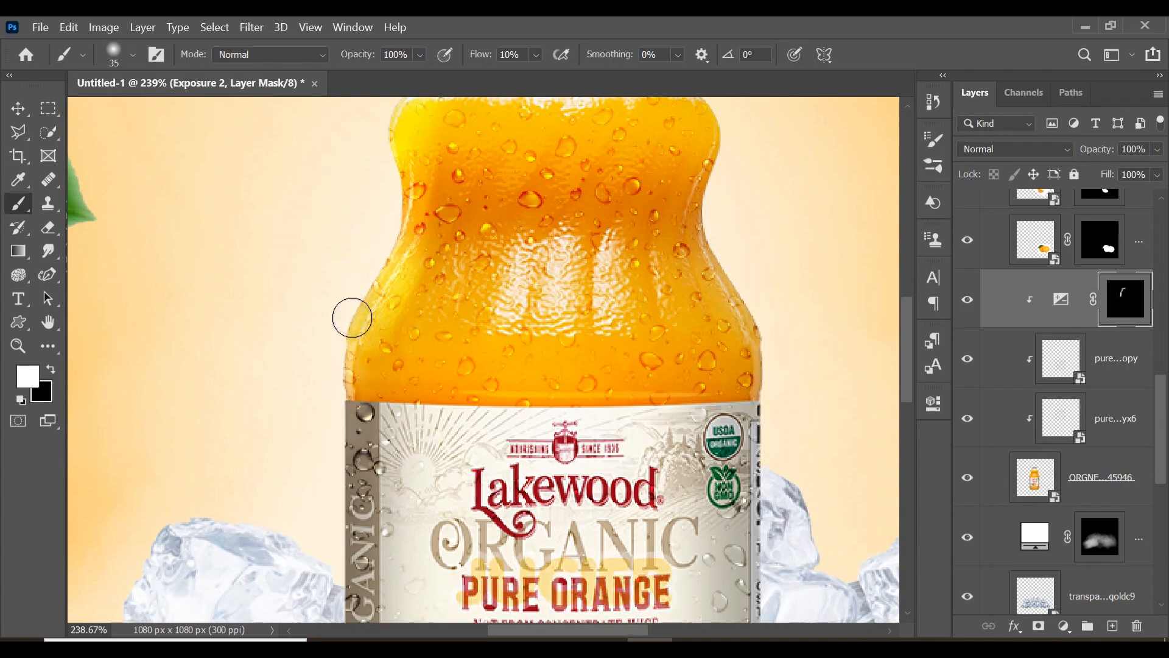
# Continue the white highlight on the exposure mask down the bottle's left edge, past the label to the base.
pyautogui.moveTo(350, 318); pyautogui.dragTo(348, 512)
pyautogui.scroll(-3, 349, 475)
pyautogui.moveTo(351, 335); pyautogui.dragTo(355, 557)
pyautogui.scroll(-3, 357, 463)
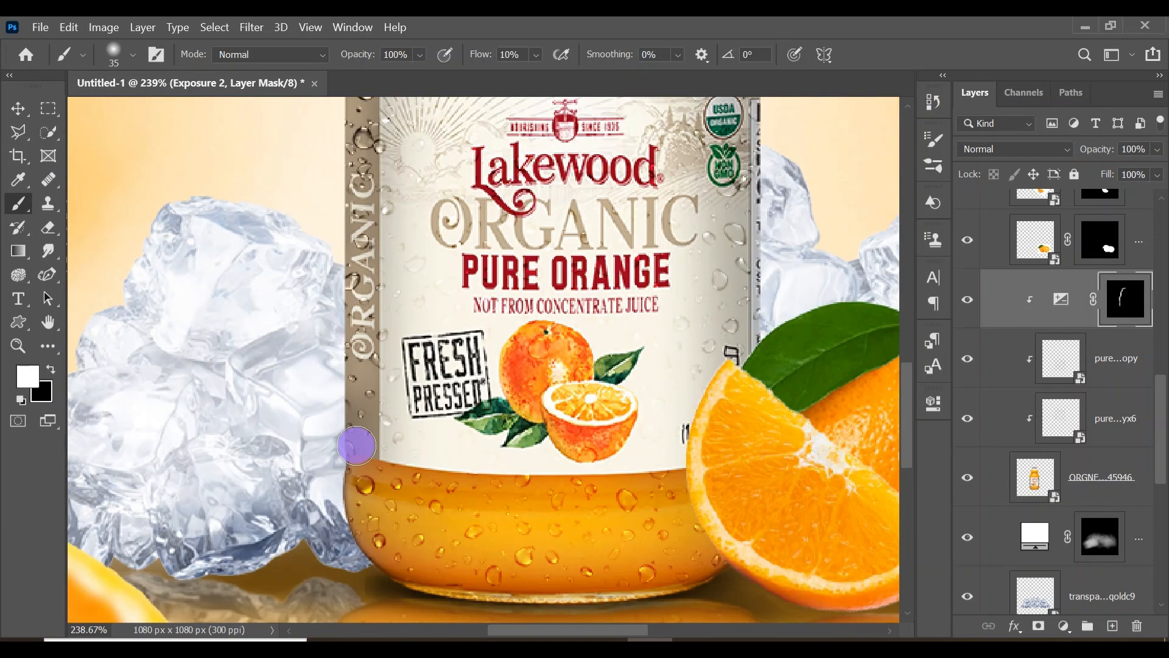
pyautogui.moveTo(358, 444); pyautogui.dragTo(352, 522)
pyautogui.scroll(5, 359, 487)
pyautogui.moveTo(366, 469); pyautogui.dragTo(365, 533)
pyautogui.scroll(2, 353, 317)
pyautogui.scroll(2, 366, 293)
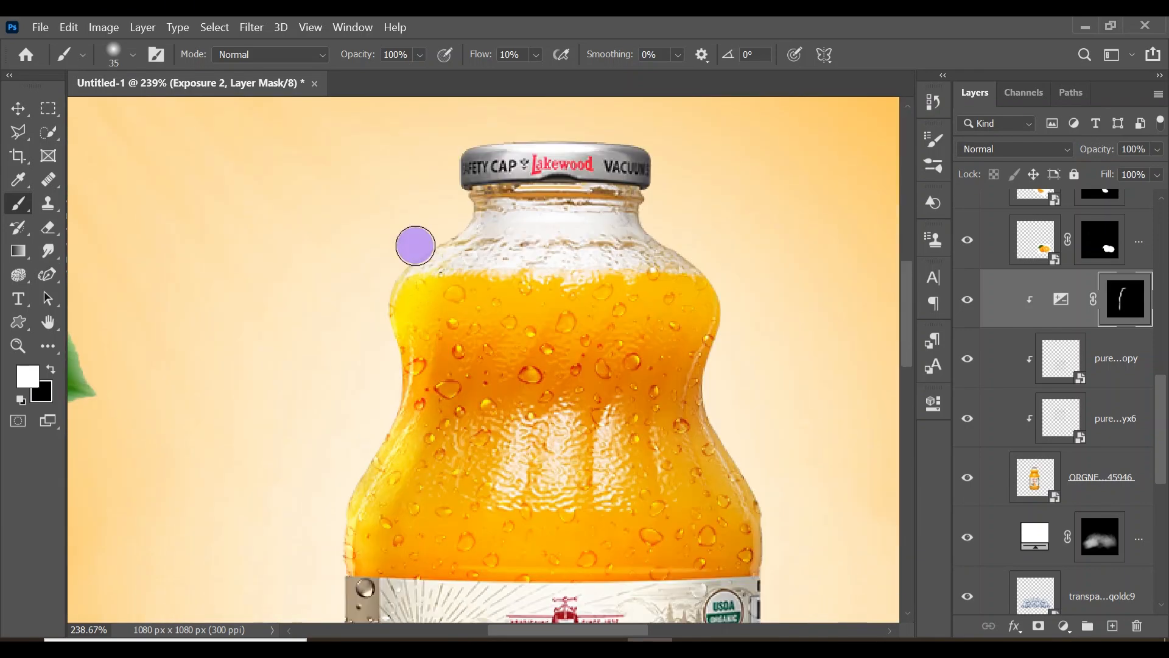
# Spread the highlight inwards along the bottle's left side on the exposure mask with a soft white 100 px brush at 4% flow.
pyautogui.scroll(-3, 426, 183)
pyautogui.scroll(2, 365, 460)
pyautogui.press('x')
pyautogui.press(']')
pyautogui.press(']')
pyautogui.press(']')
pyautogui.press(']')
pyautogui.press(']')
pyautogui.press(']')
pyautogui.press(']')
pyautogui.press(']')
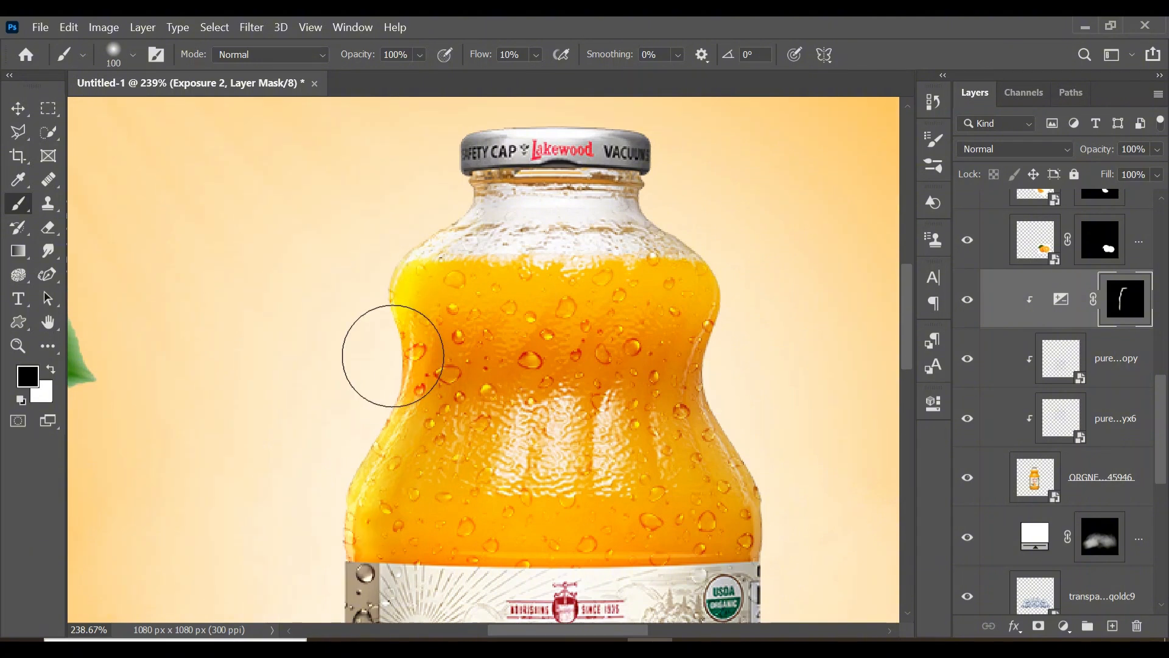
pyautogui.click(537, 55)
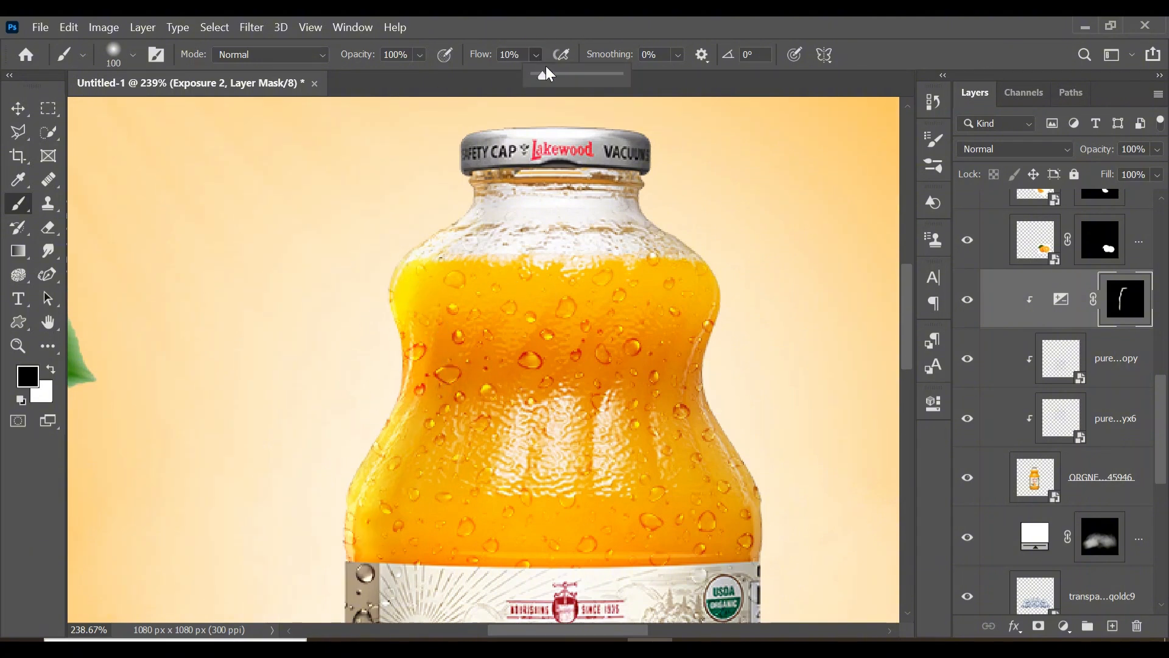
pyautogui.moveTo(542, 76); pyautogui.dragTo(536, 54)
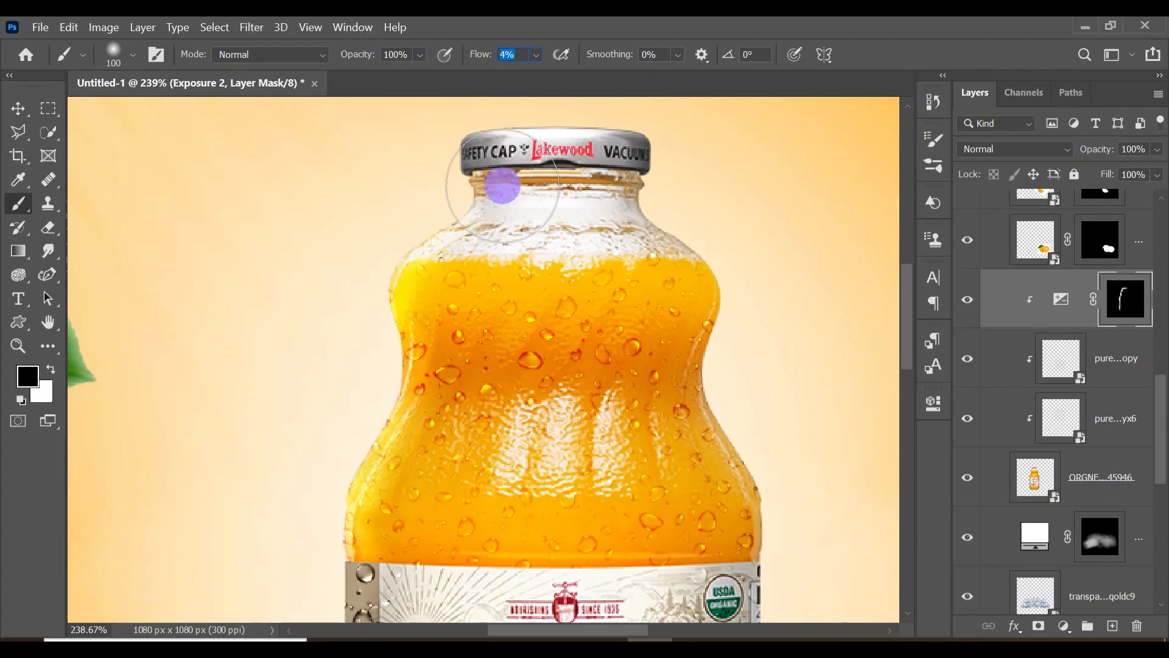
pyautogui.press('x')
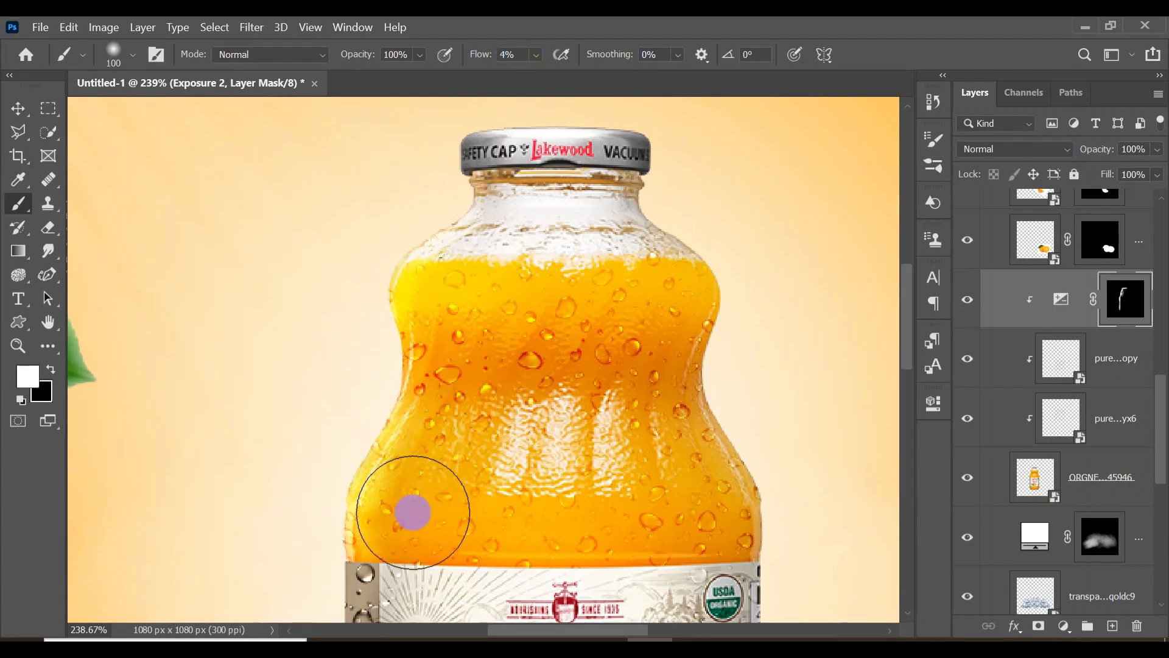
pyautogui.scroll(-8, 404, 530)
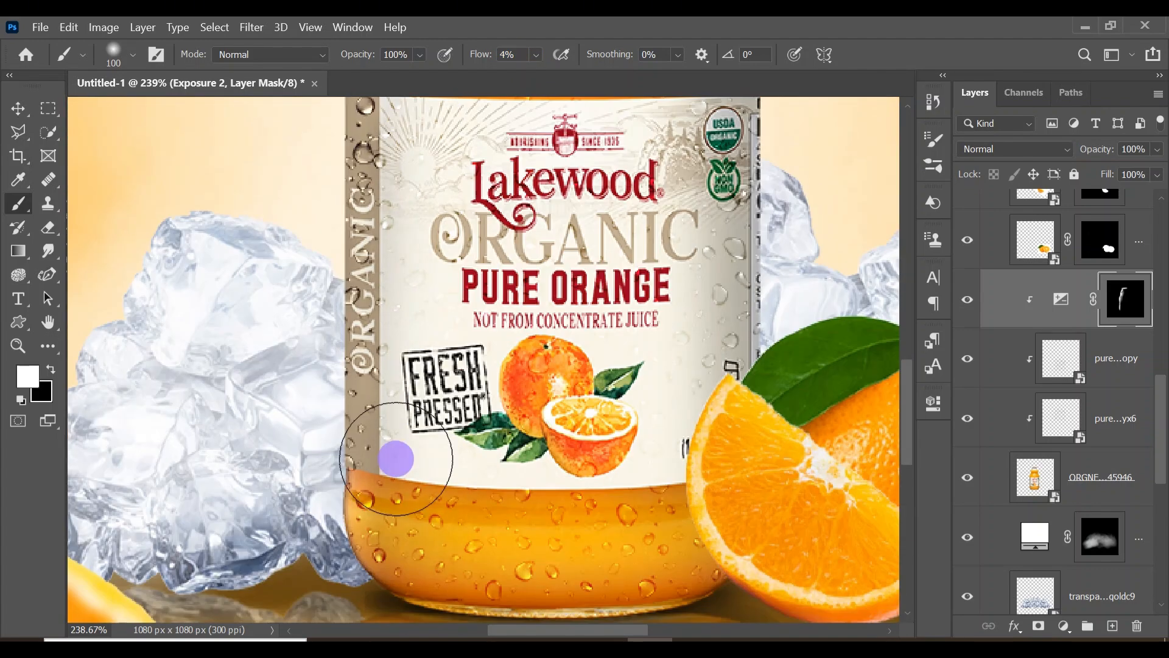
pyautogui.scroll(6, 397, 457)
pyautogui.scroll(3, 445, 253)
# Compare the whole composition with the bottle's exposure adjustment hidden and shown.
pyautogui.press('z')
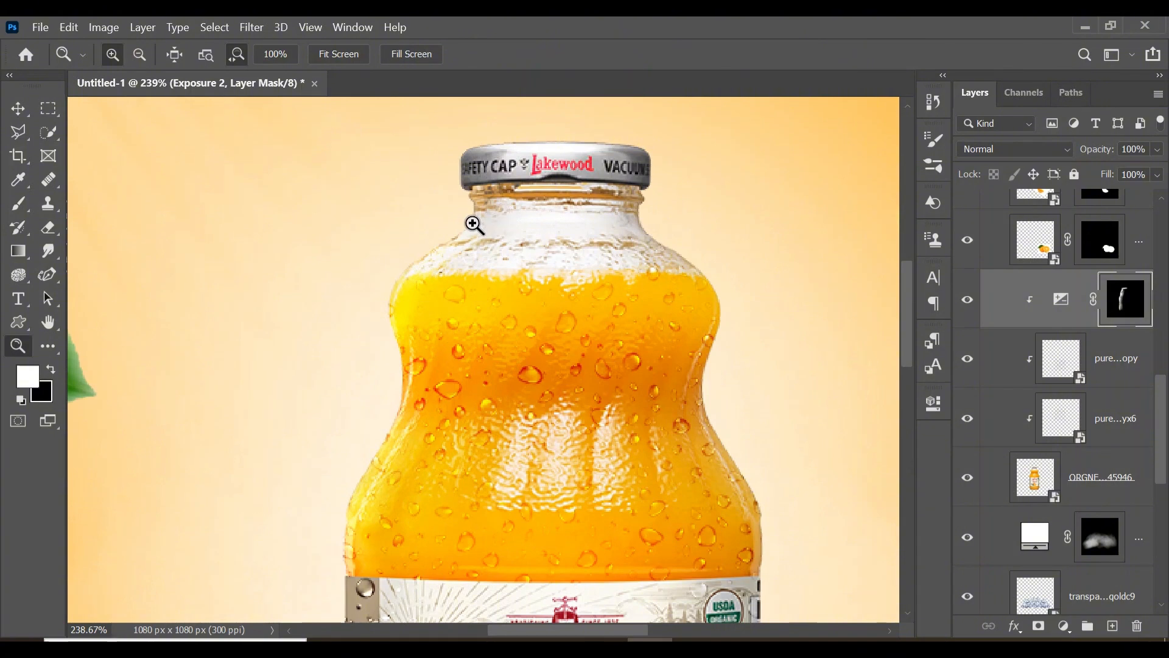
pyautogui.hotkey('ctrl', '0')
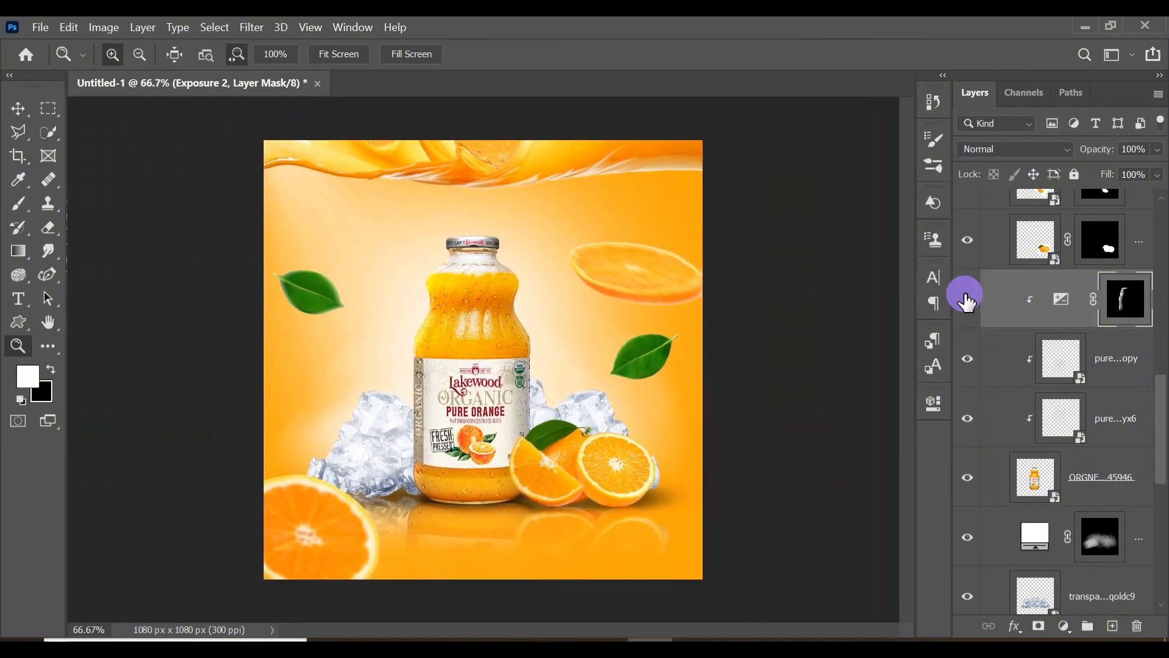
pyautogui.click(967, 300)
pyautogui.click(967, 300)
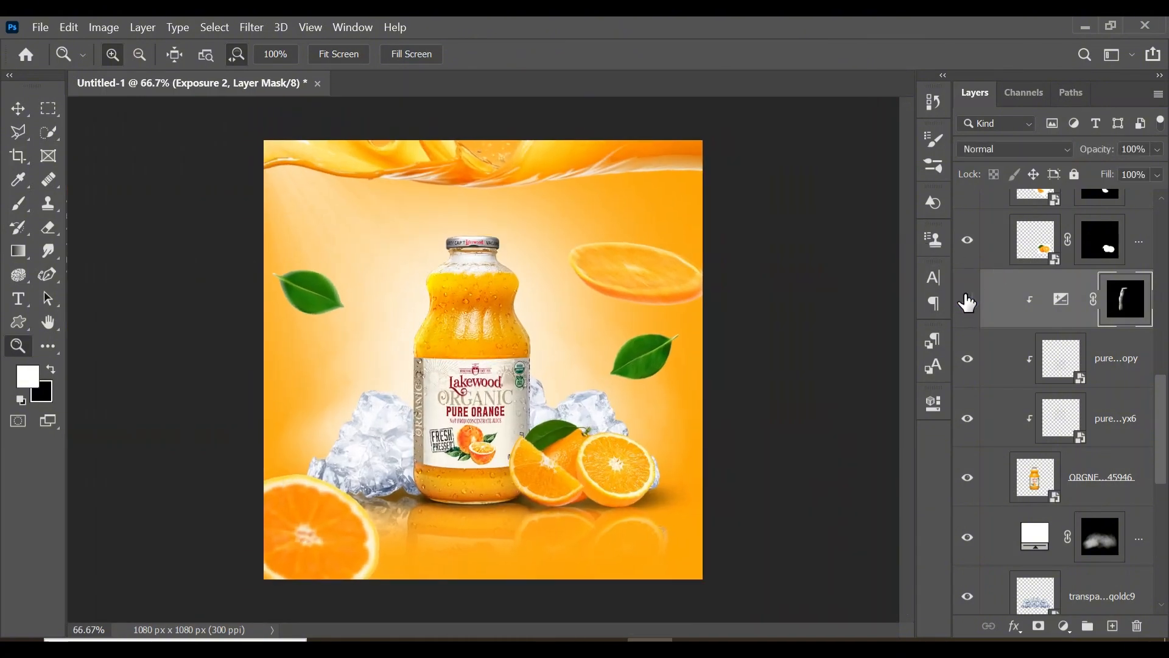
pyautogui.click(968, 300)
pyautogui.click(968, 299)
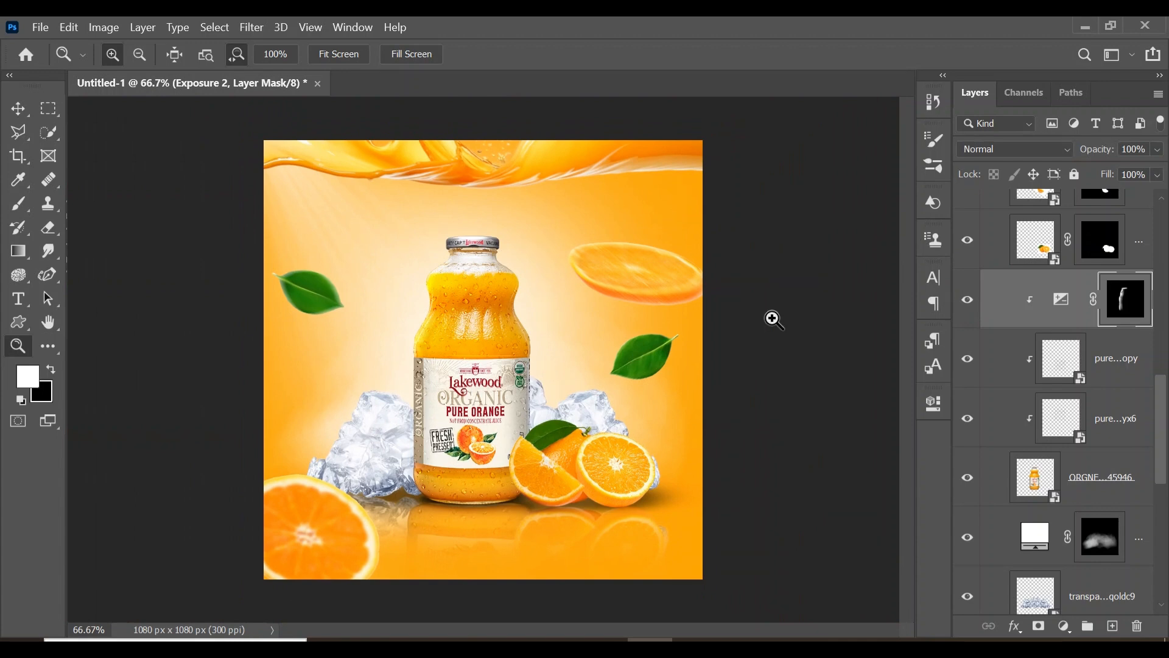